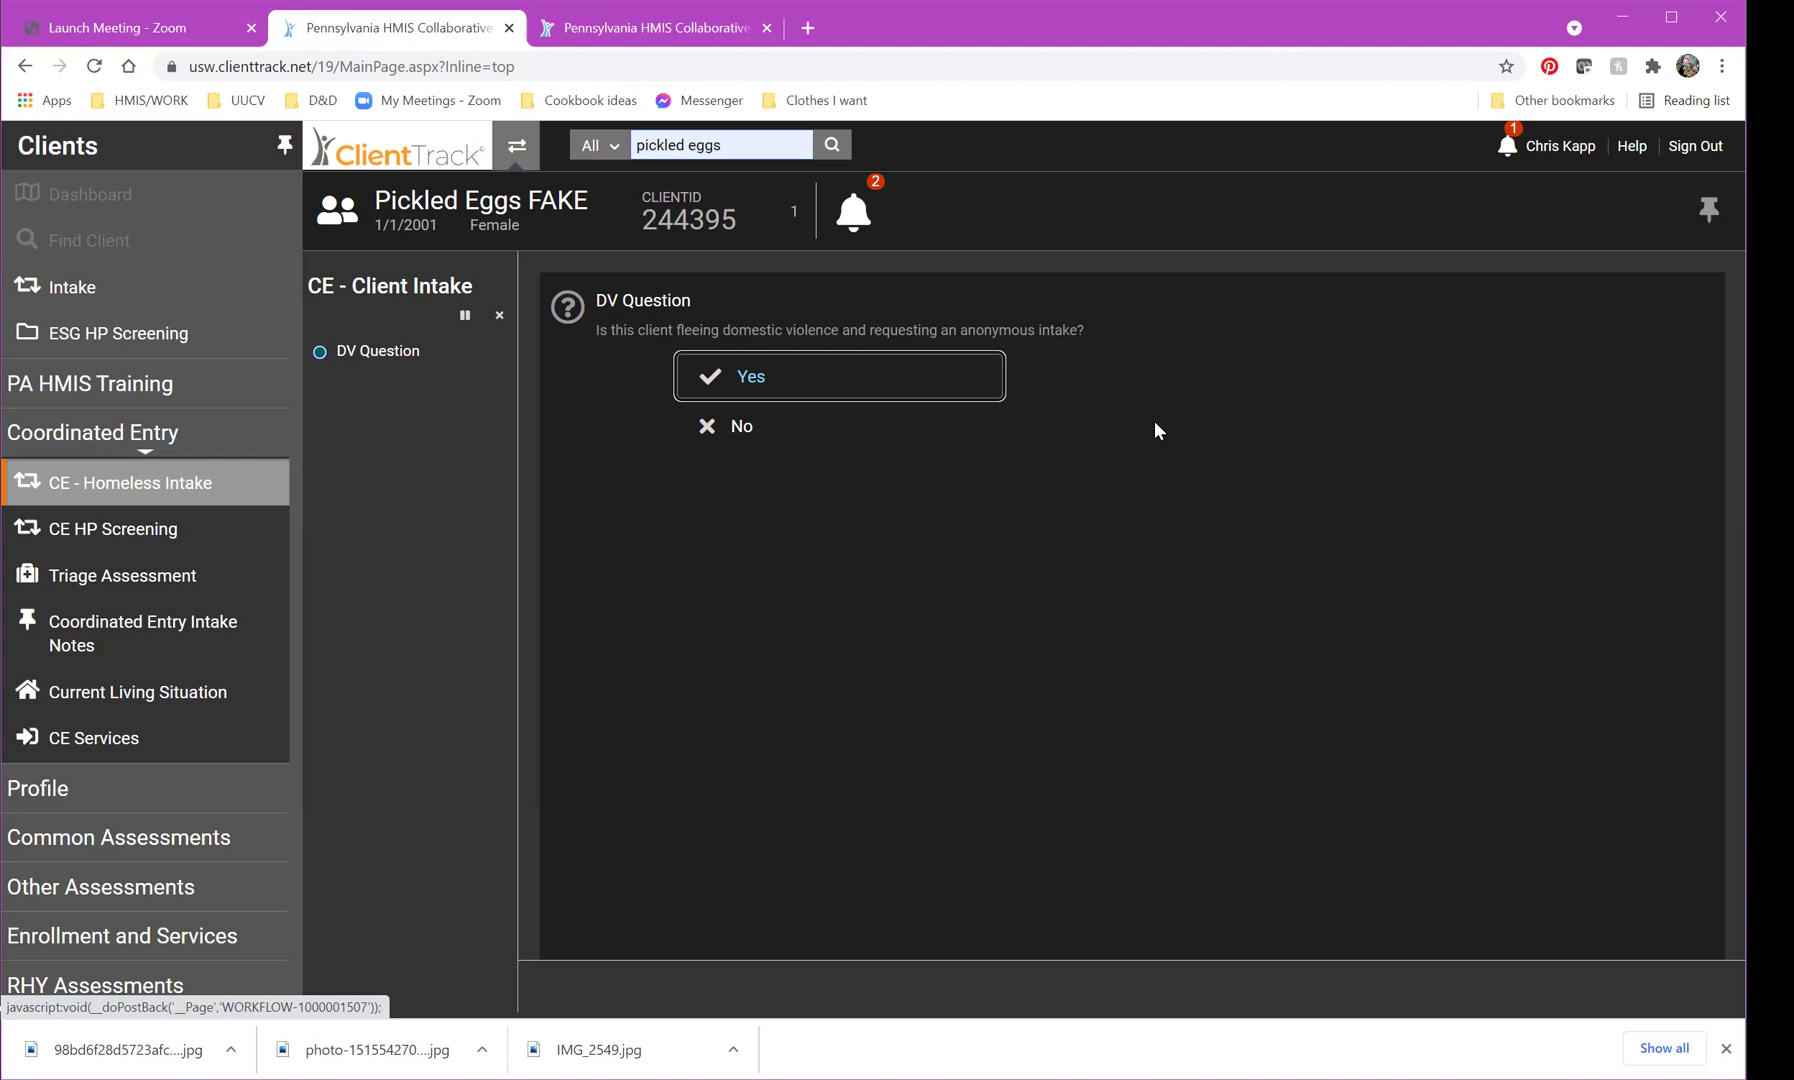
Begin an anonymous domestic violence intake for a new client and search existing clients using the client's last name.
left_click(773, 385)
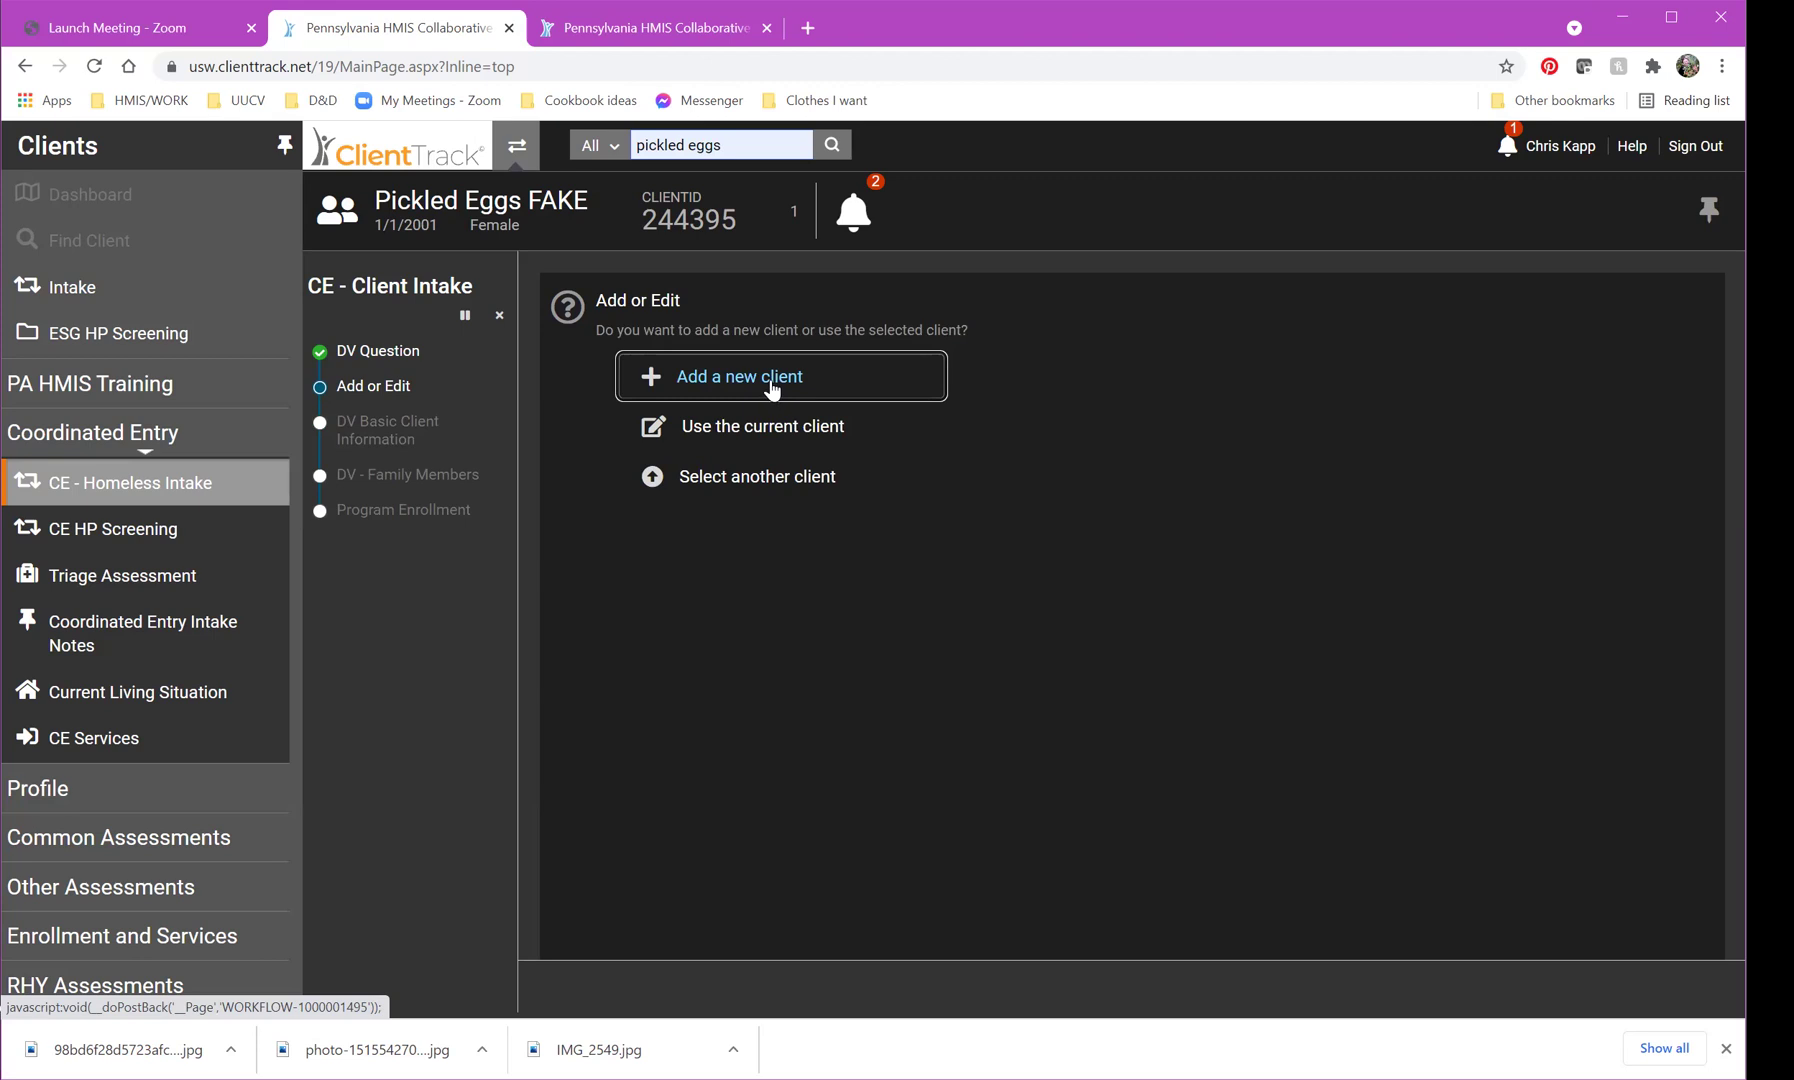
left_click(771, 386)
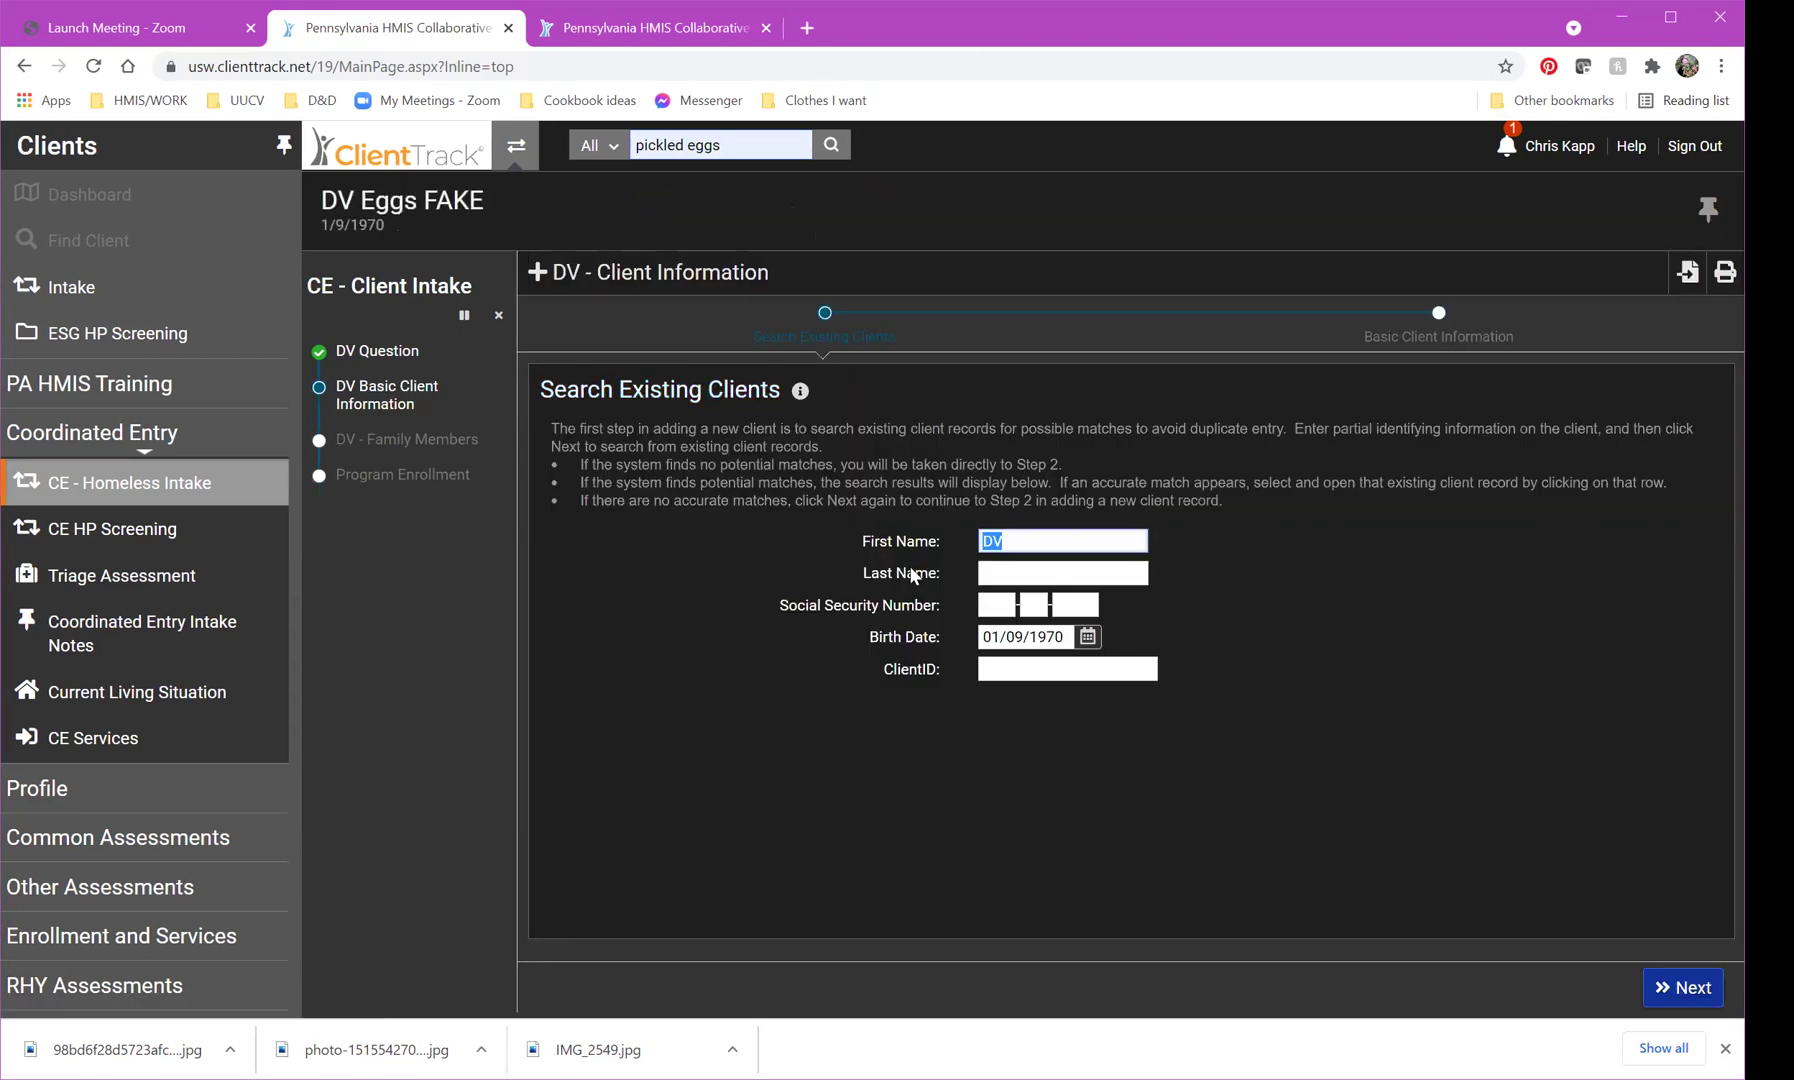
left_click(983, 572)
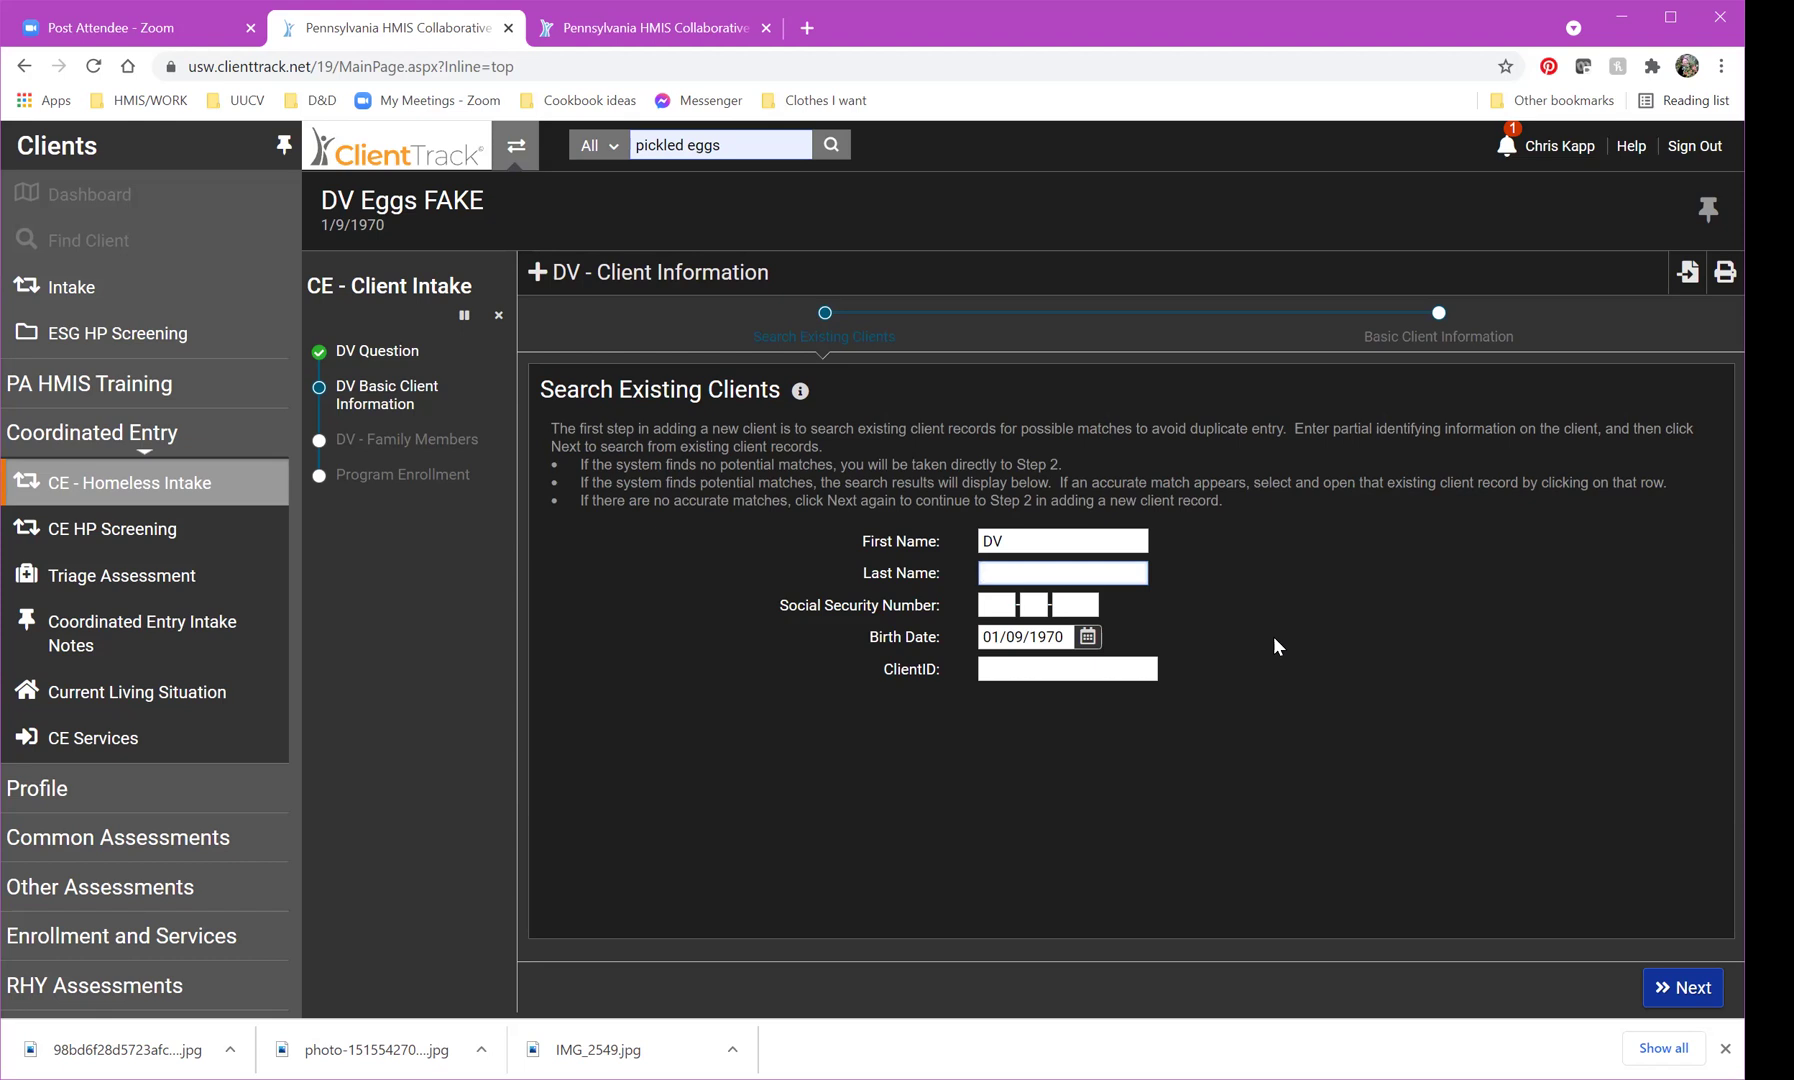
type("PaperCranes")
left_click(1668, 991)
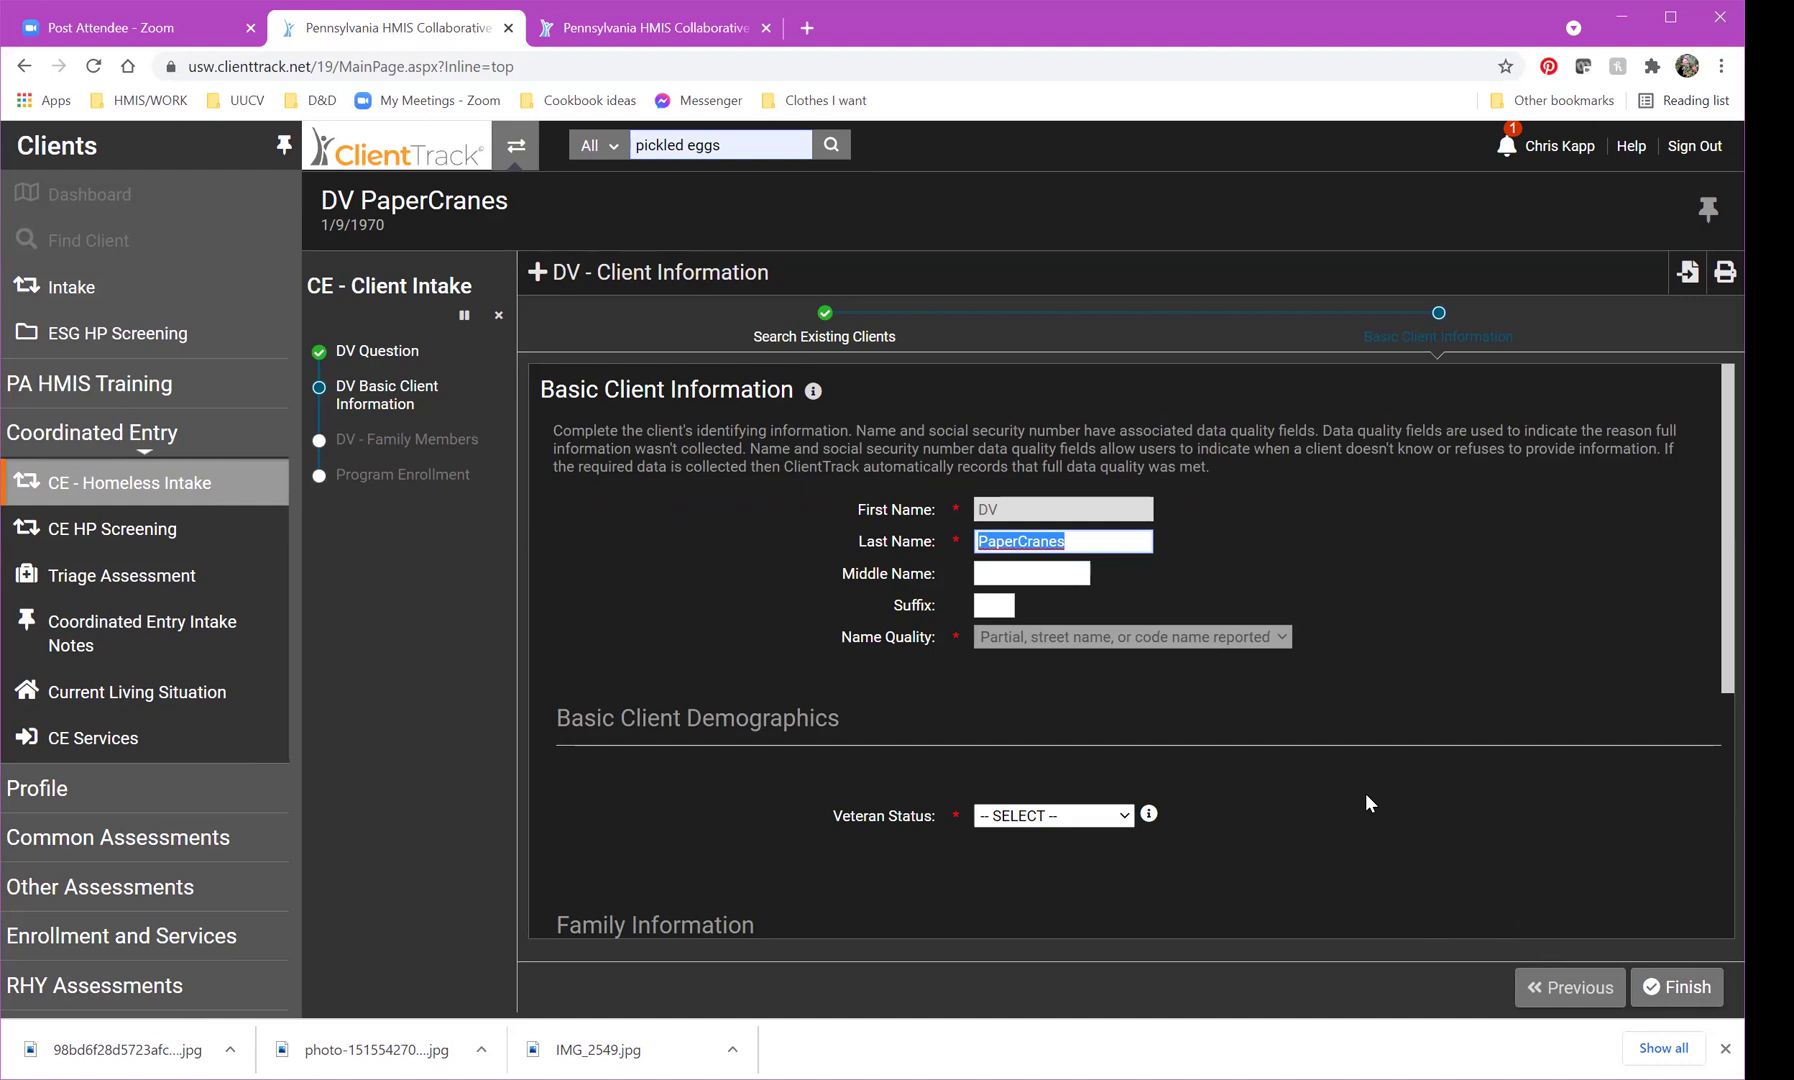
Set the client's veteran status to No and finish the basic client information.
scroll(1366, 802, "down", 1)
scroll(1366, 795, "down", 1)
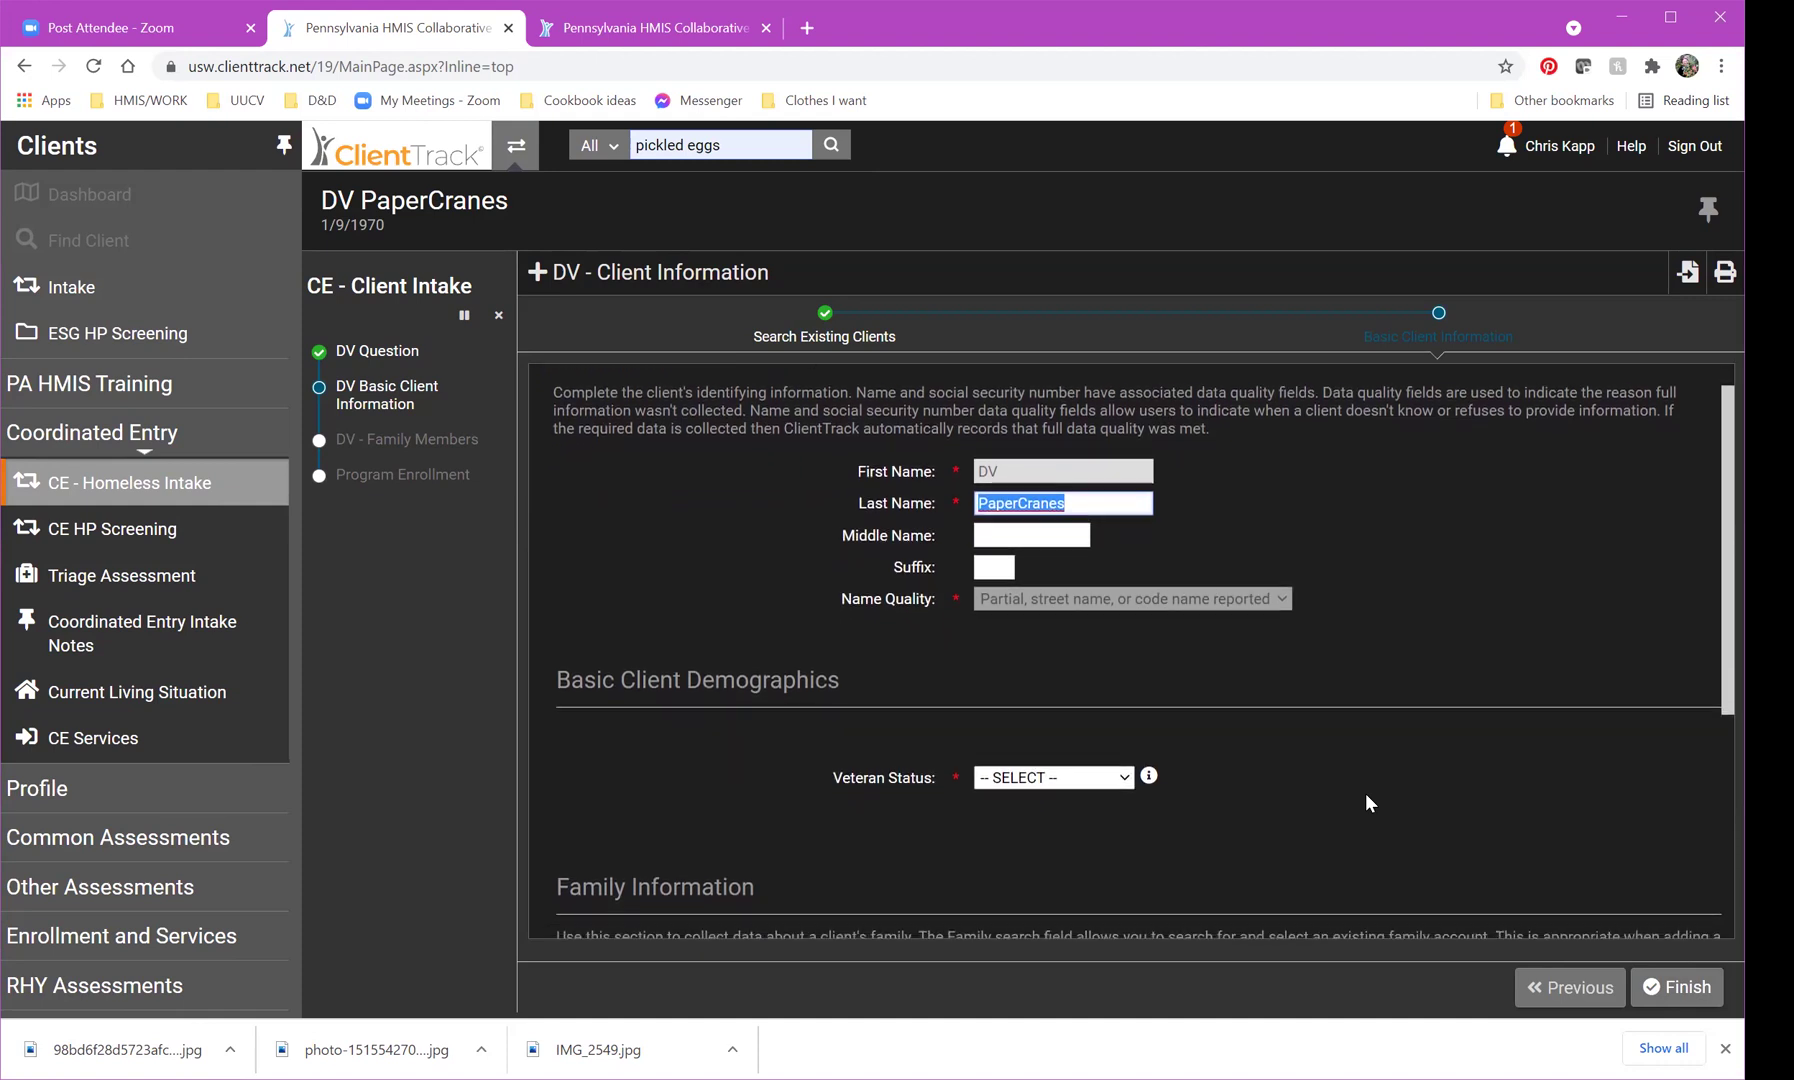
scroll(1366, 795, "down", 1)
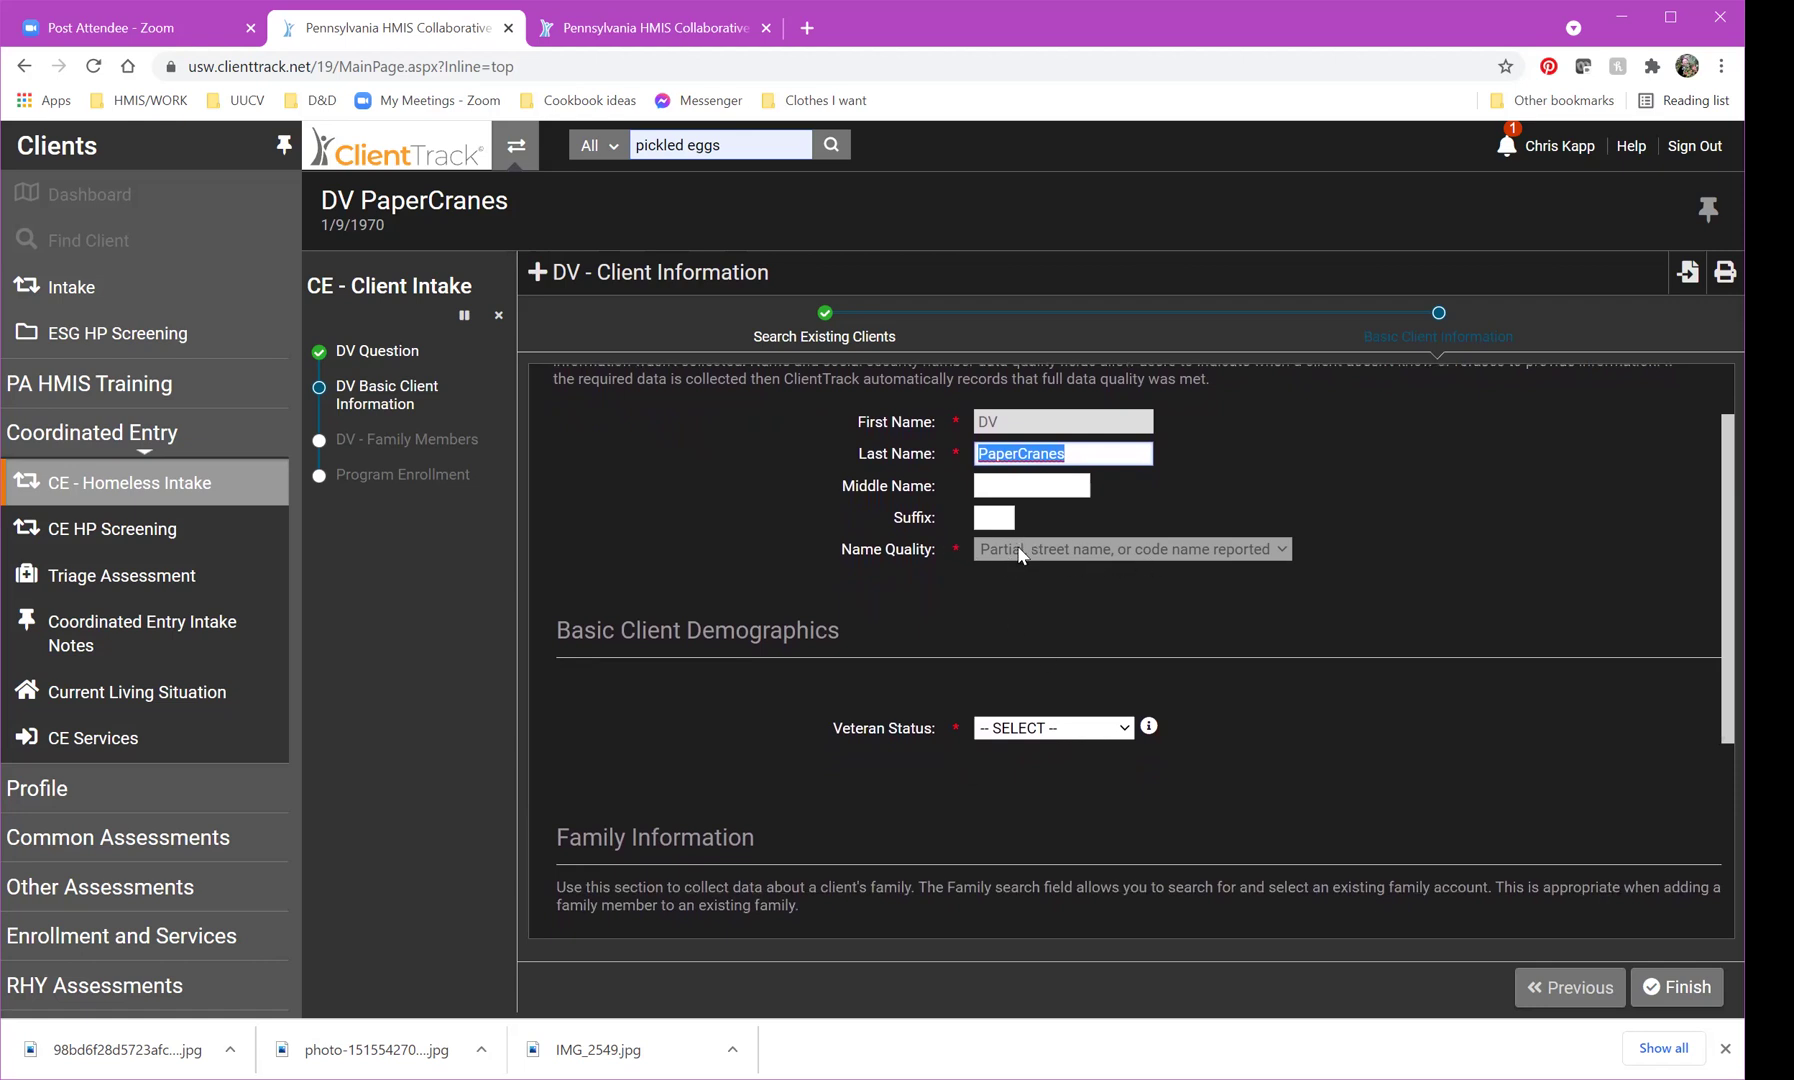
left_click(1118, 549)
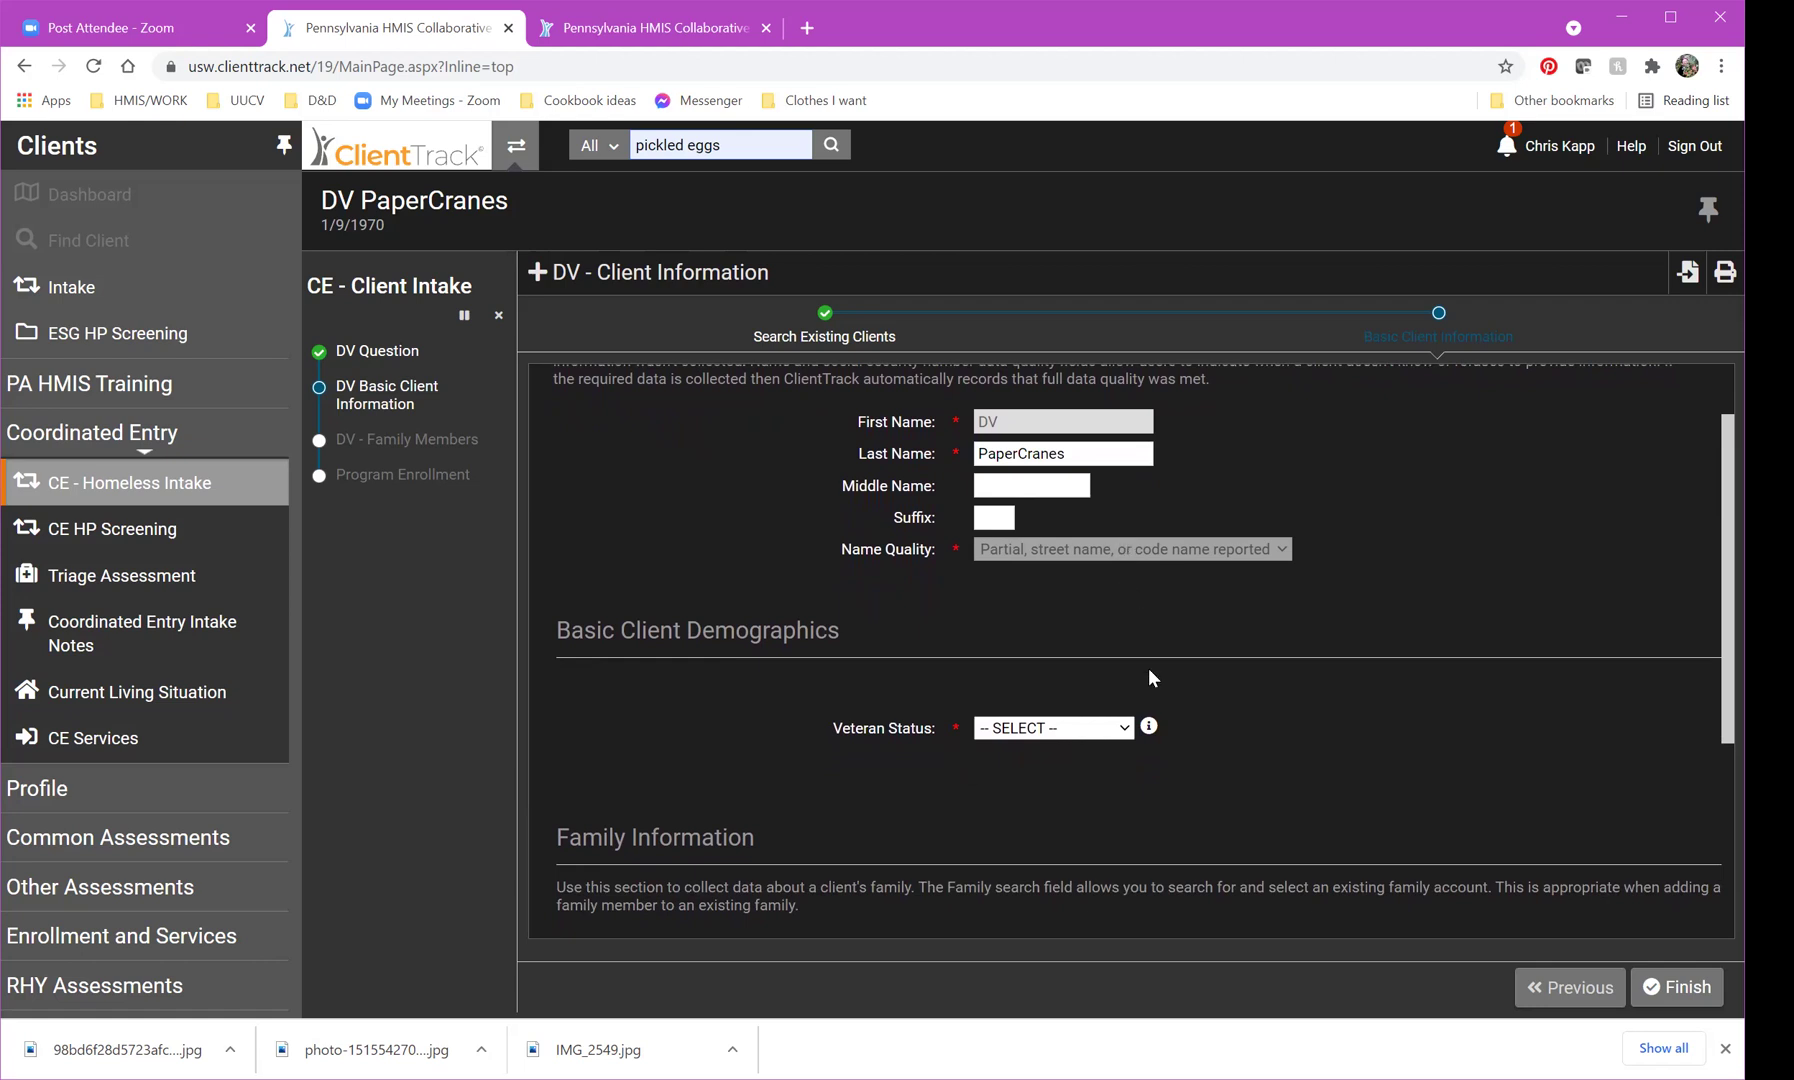
scroll(1149, 670, "down", 2)
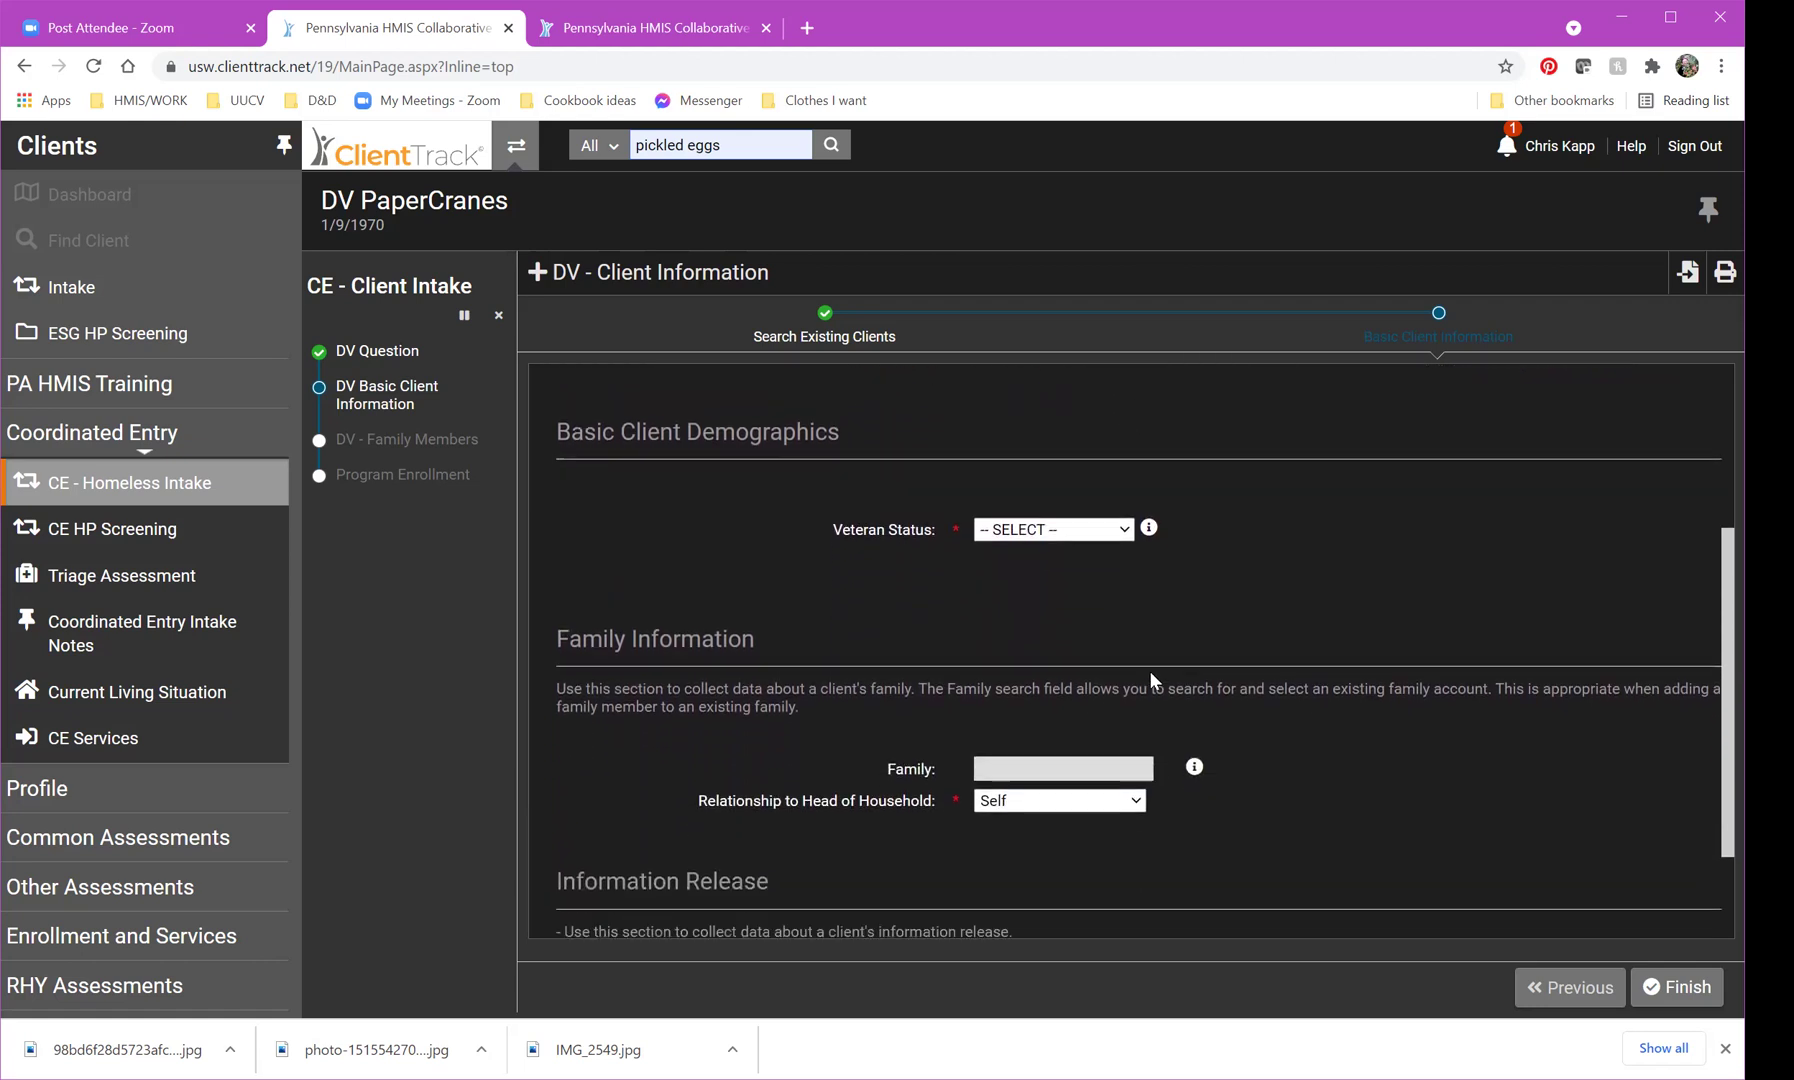
left_click(1060, 529)
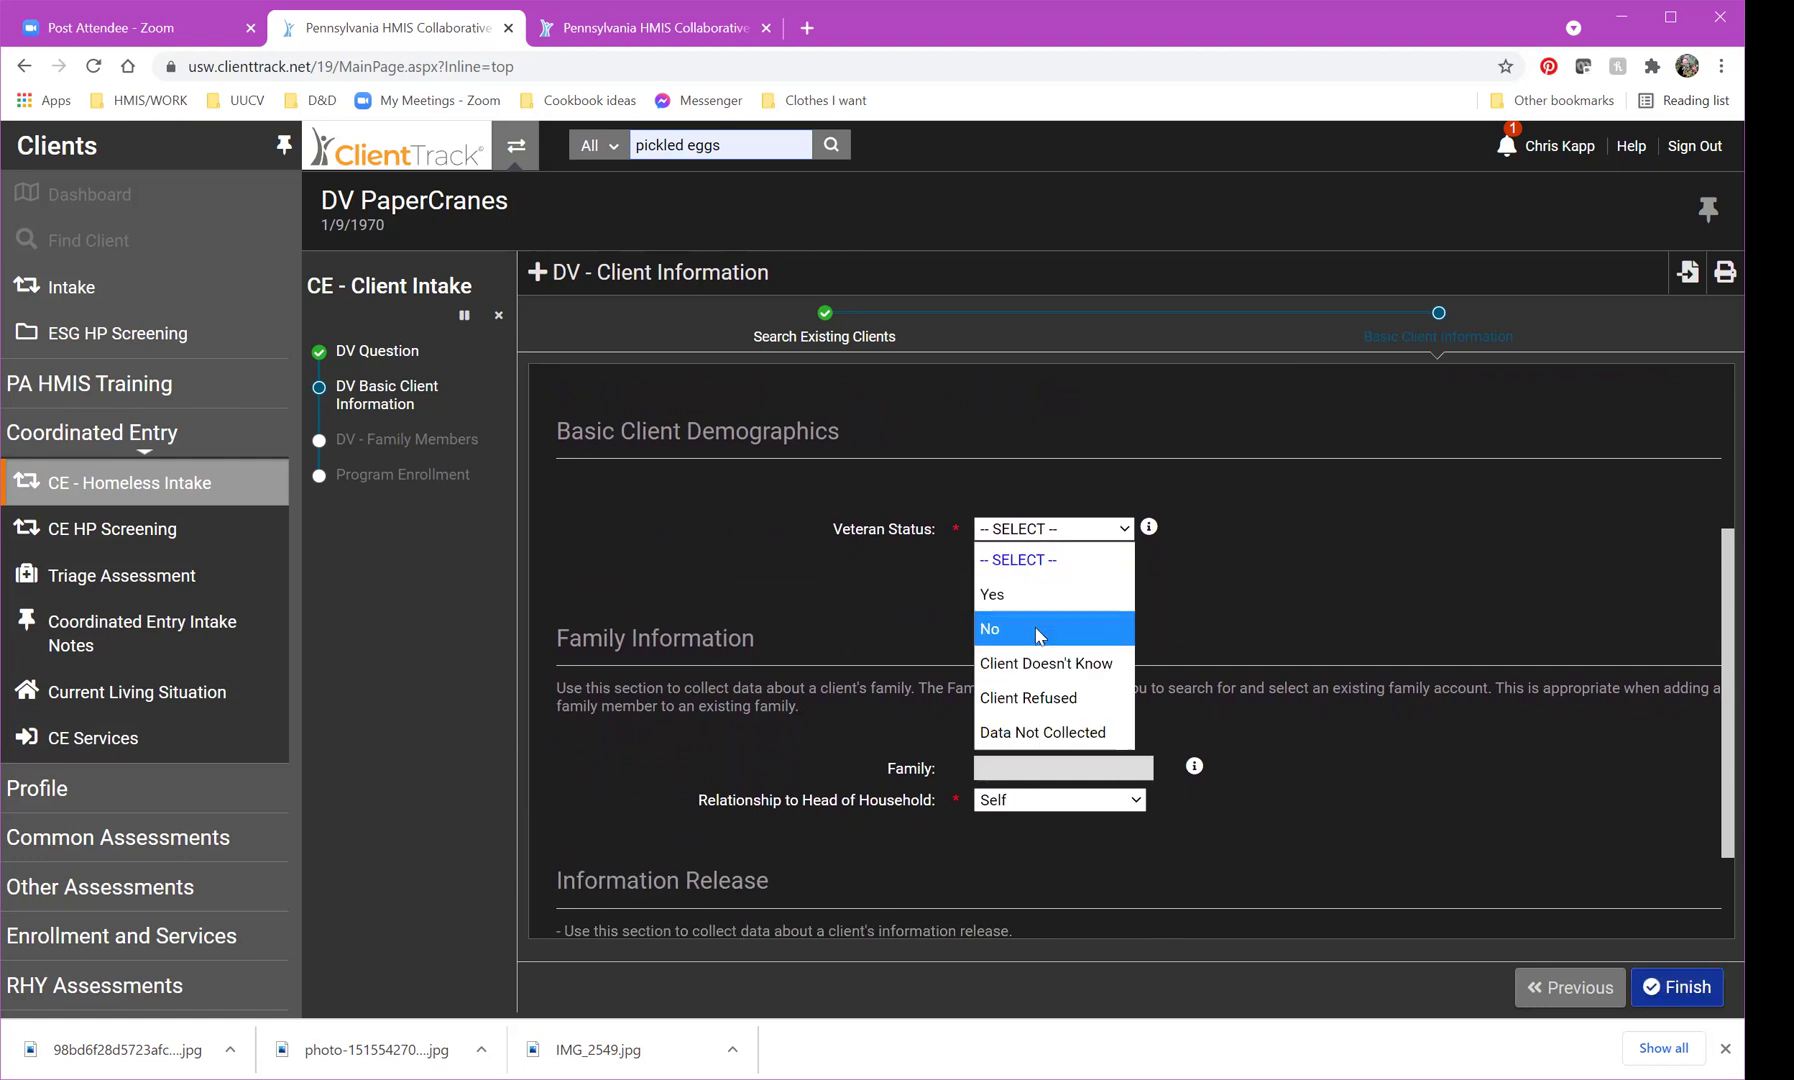
left_click(1038, 629)
scroll(1036, 636, "down", 2)
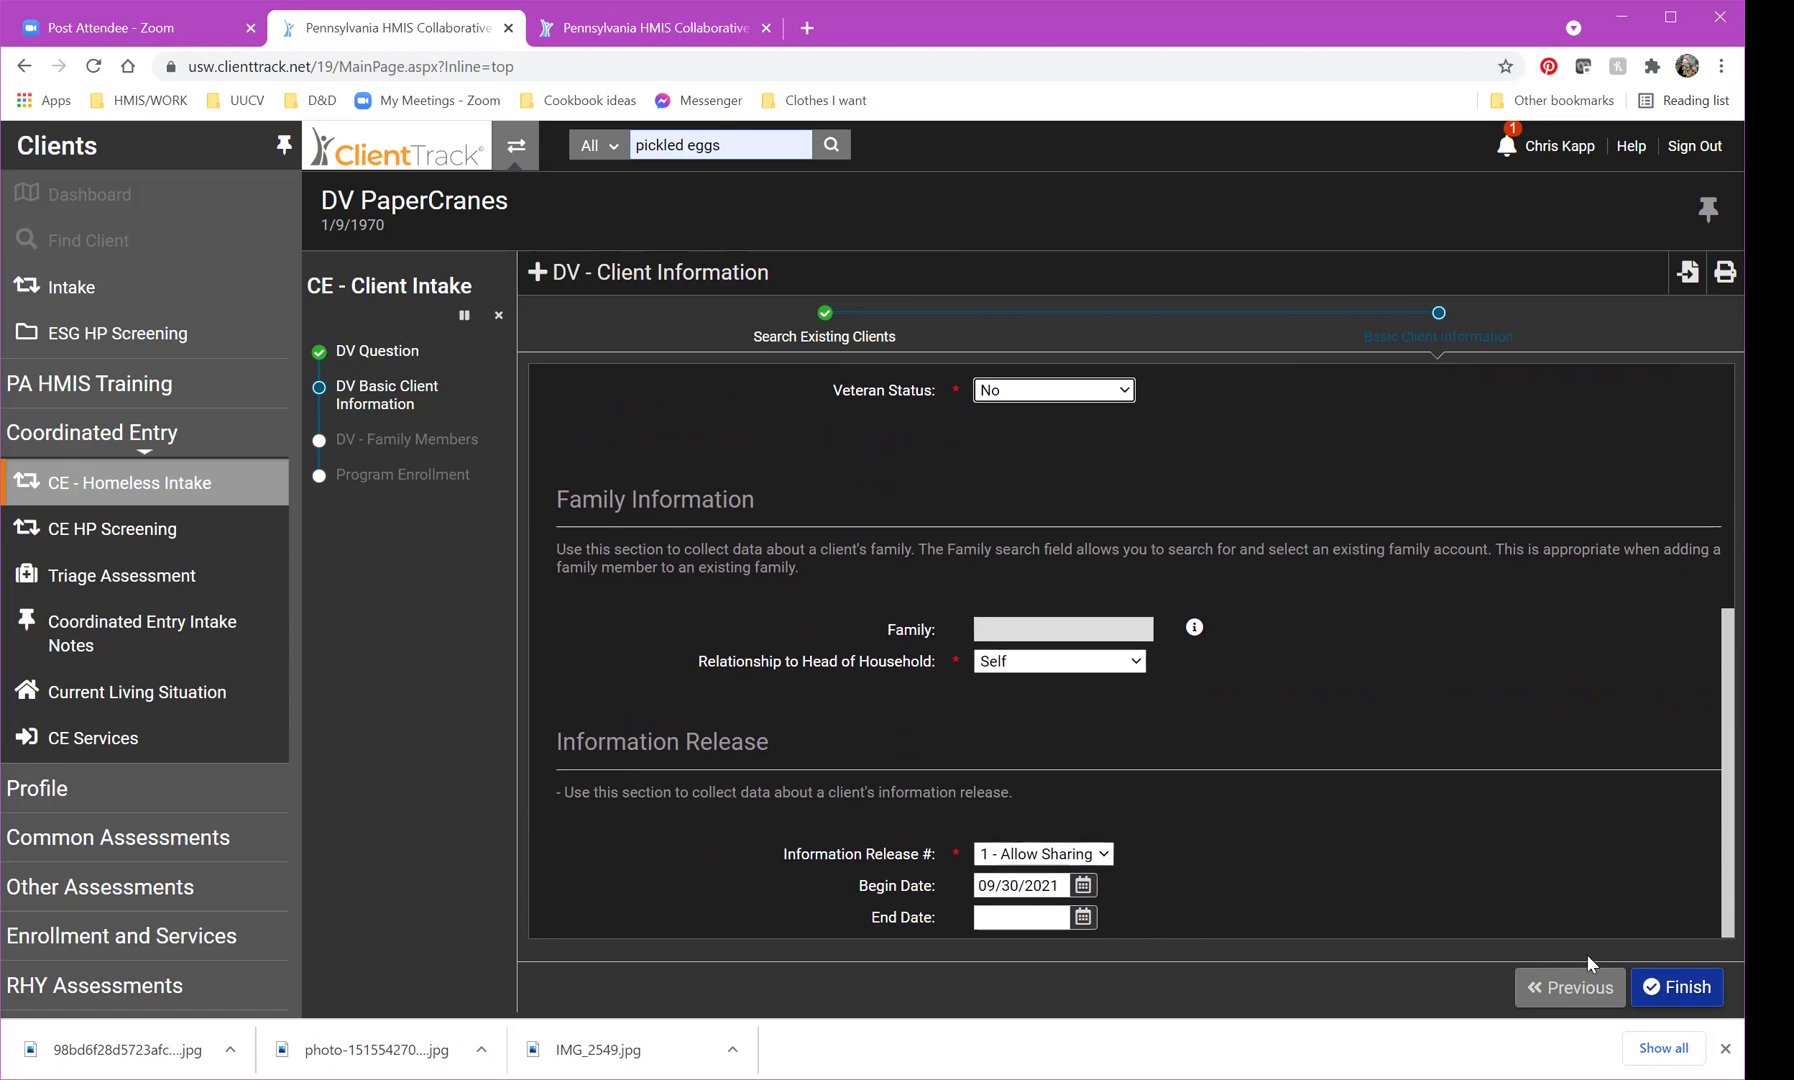
left_click(1688, 987)
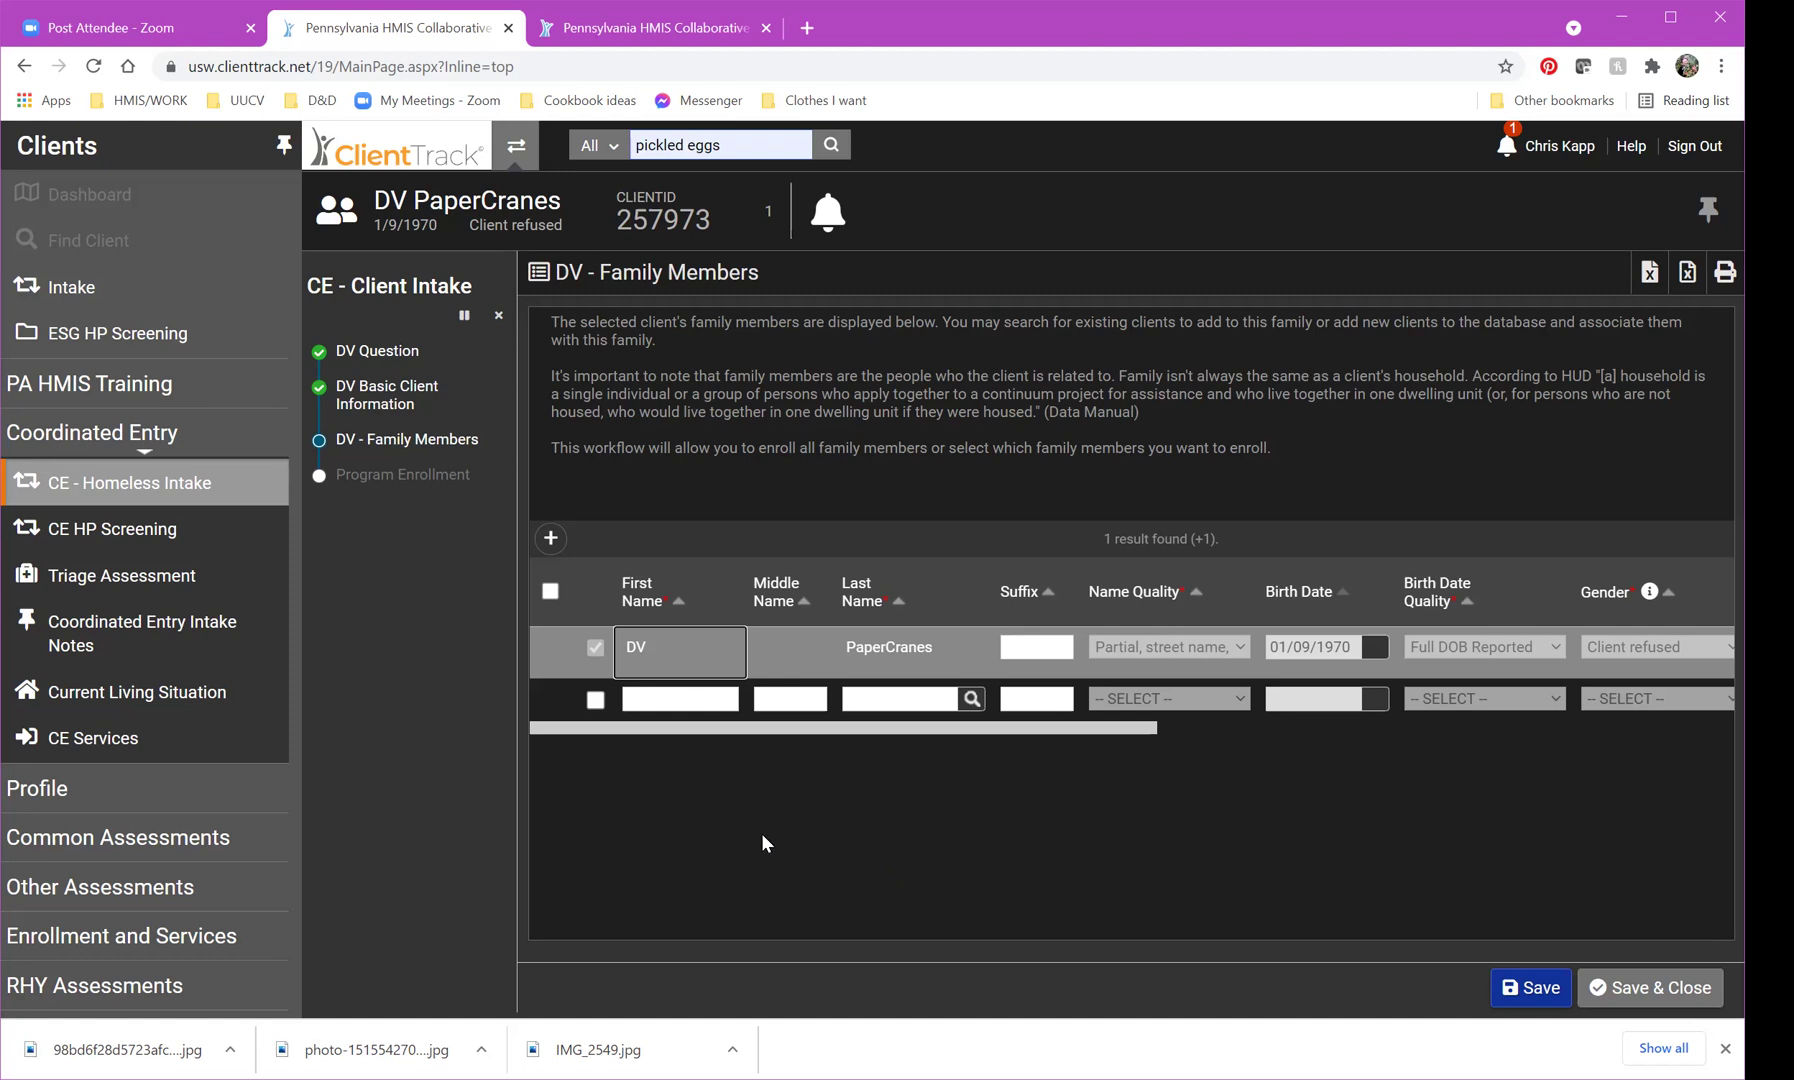
Add a second family member, entering that person's first and last name.
left_click(595, 702)
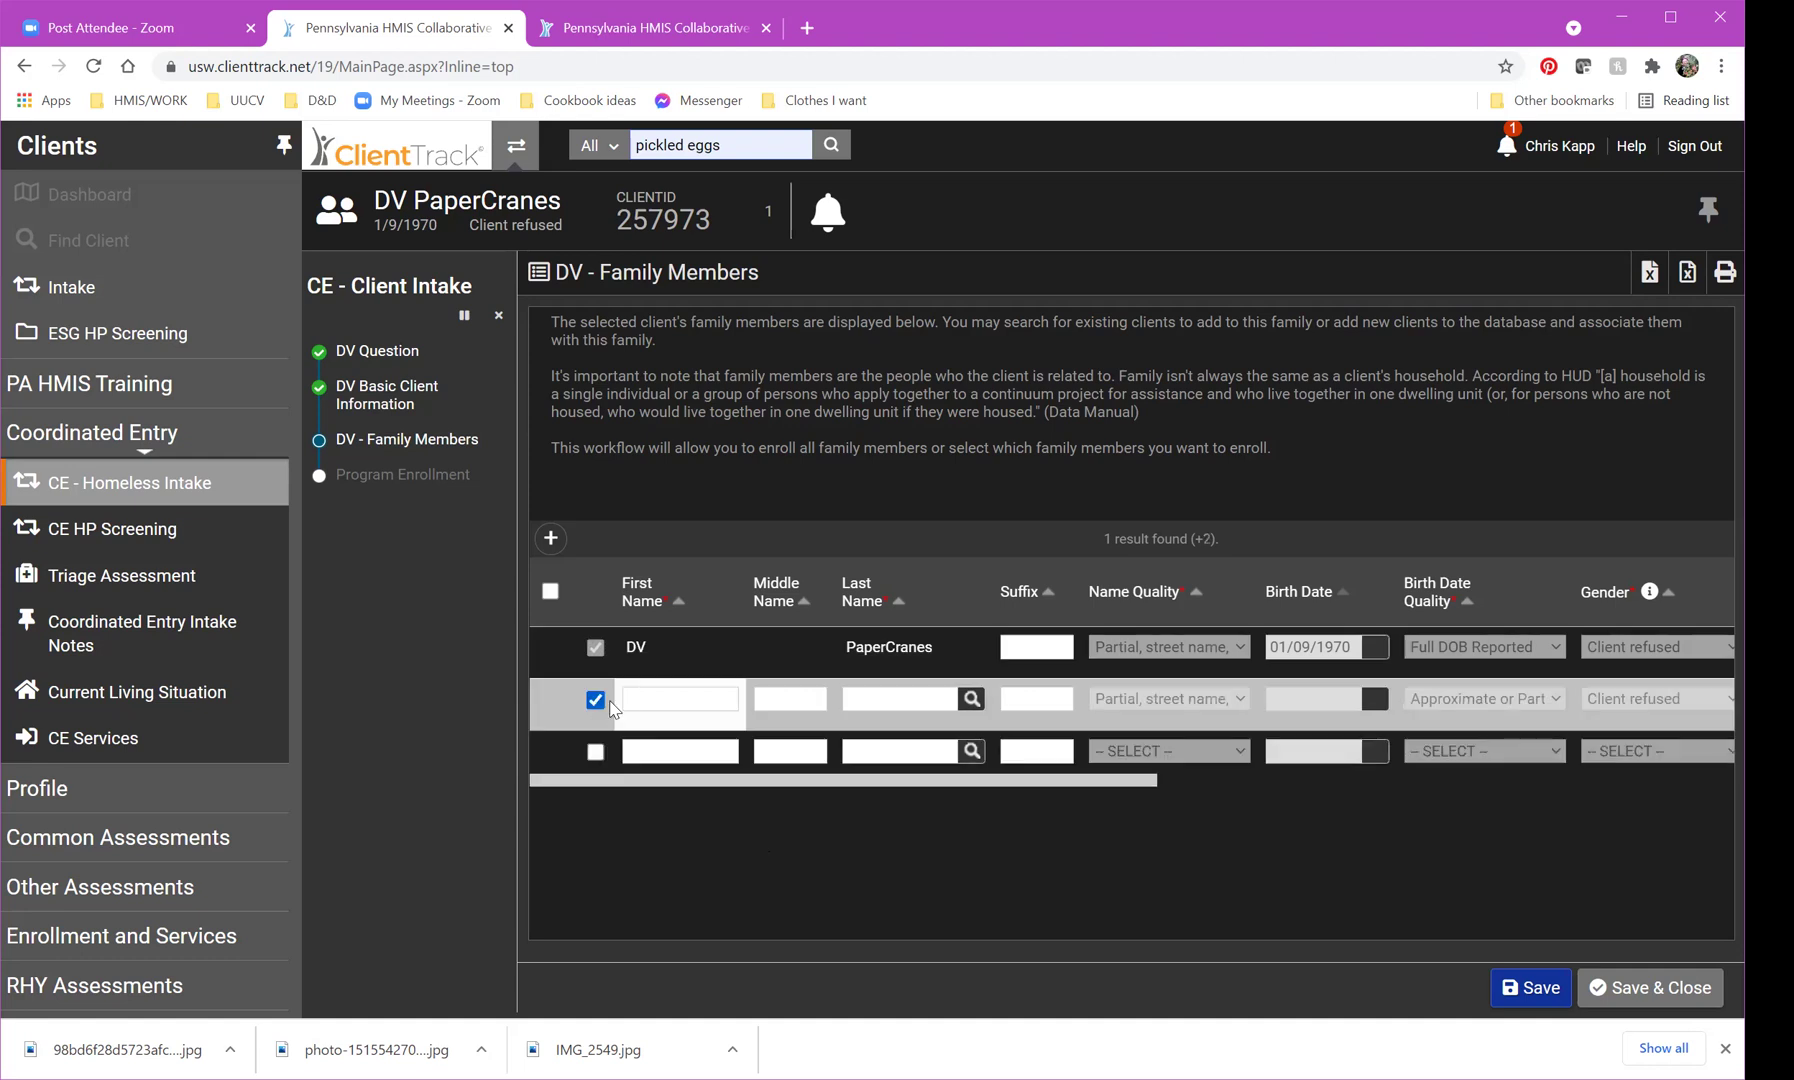
left_click(633, 706)
type("DV K")
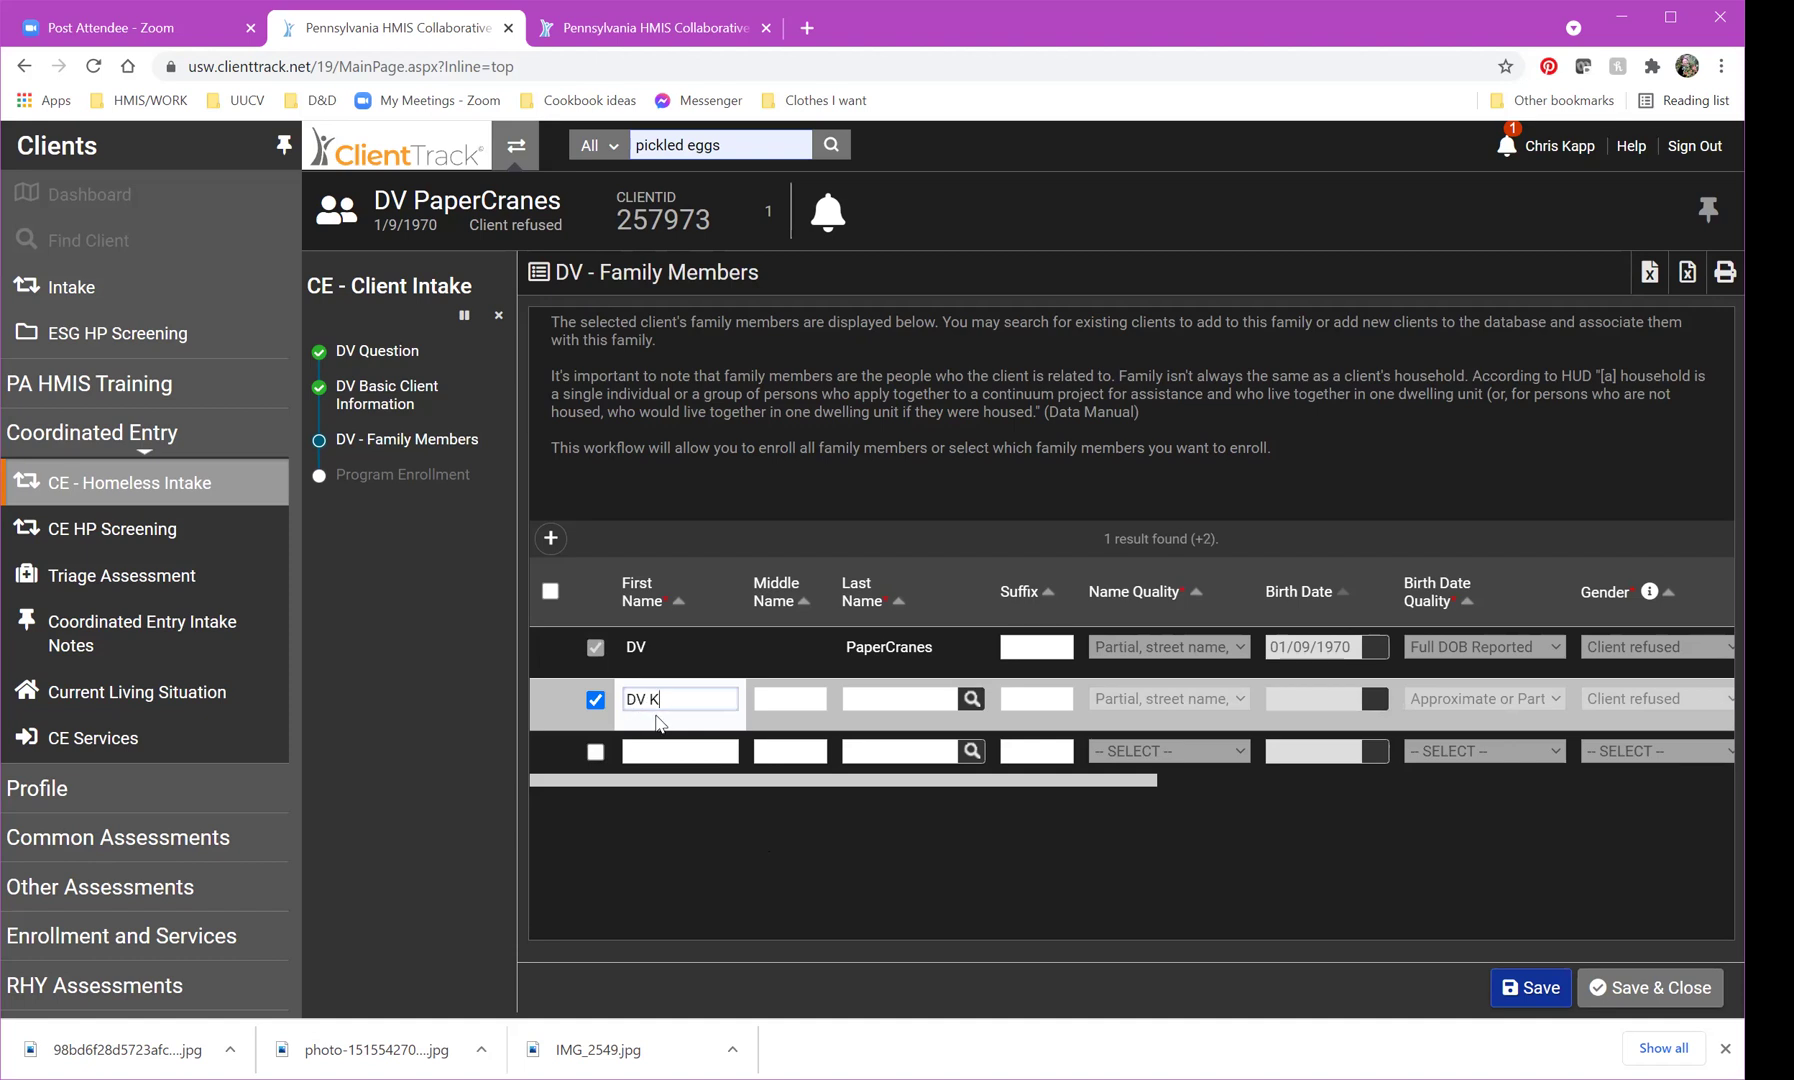
left_click(874, 697)
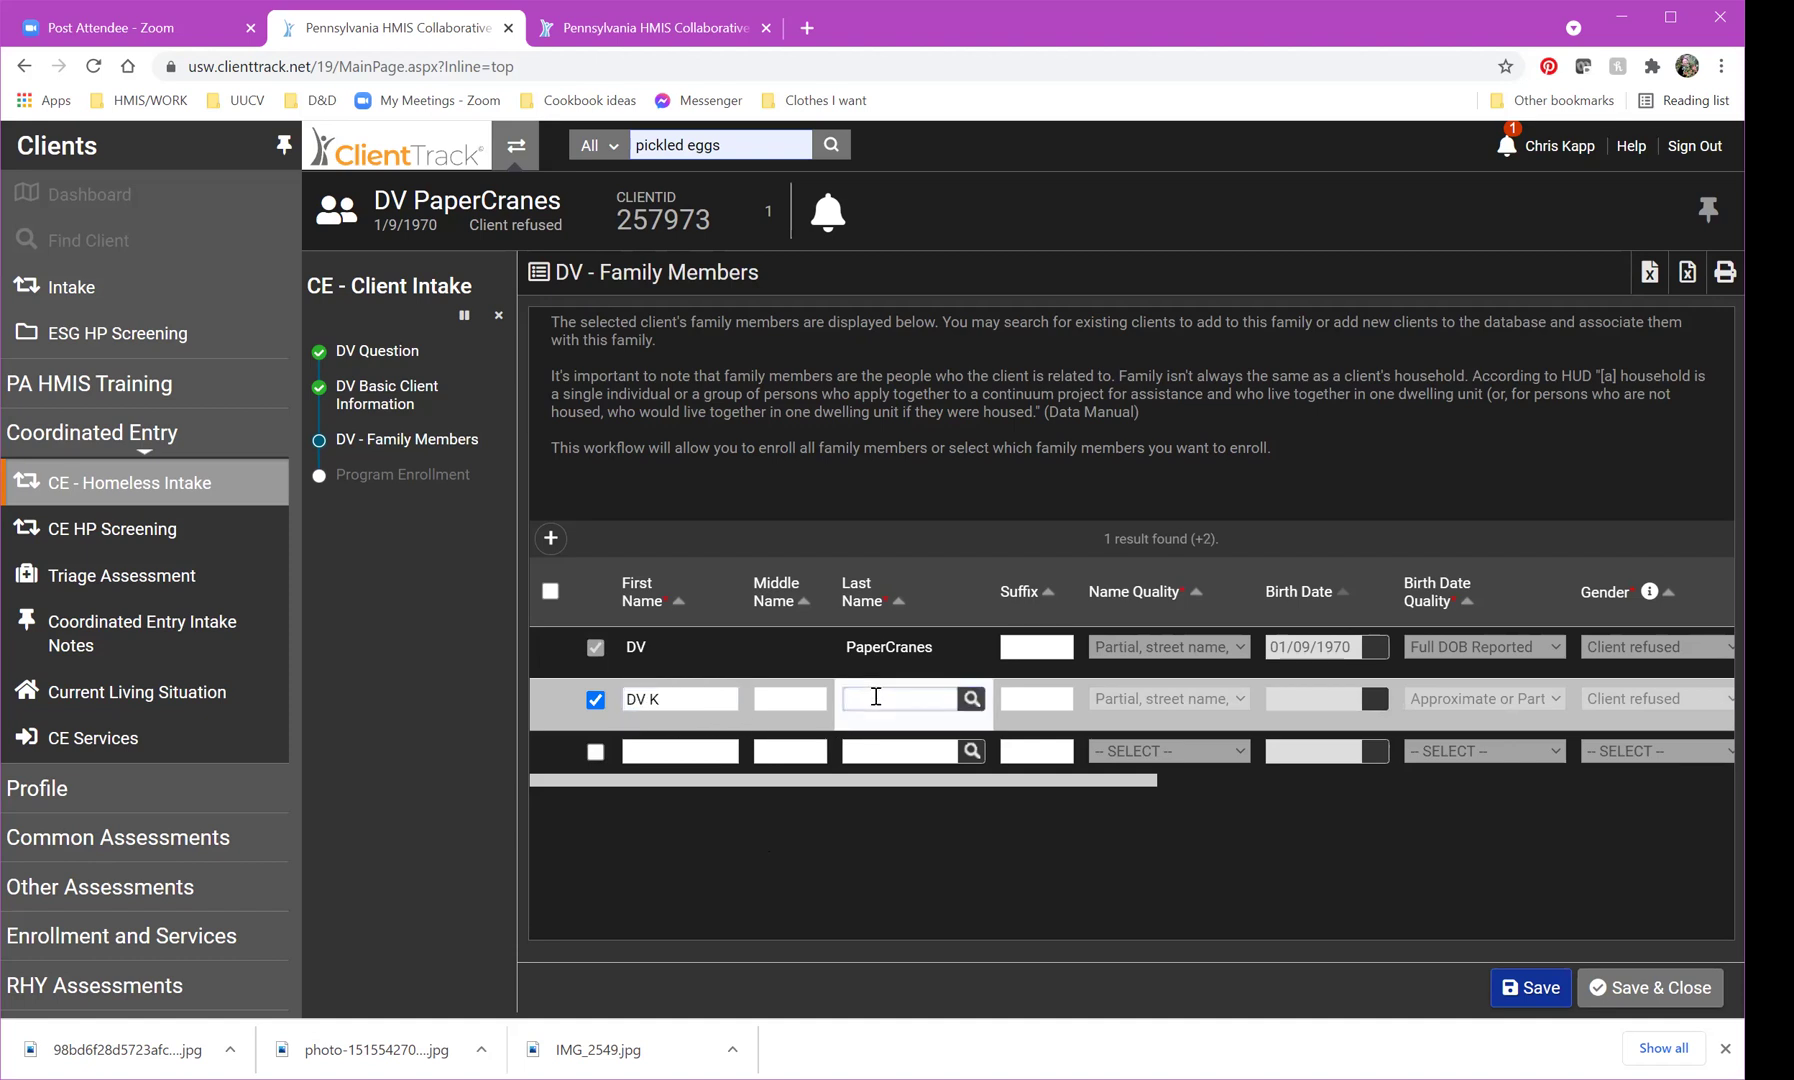
type("PaperCranes")
left_click_drag(960, 783, 1080, 780)
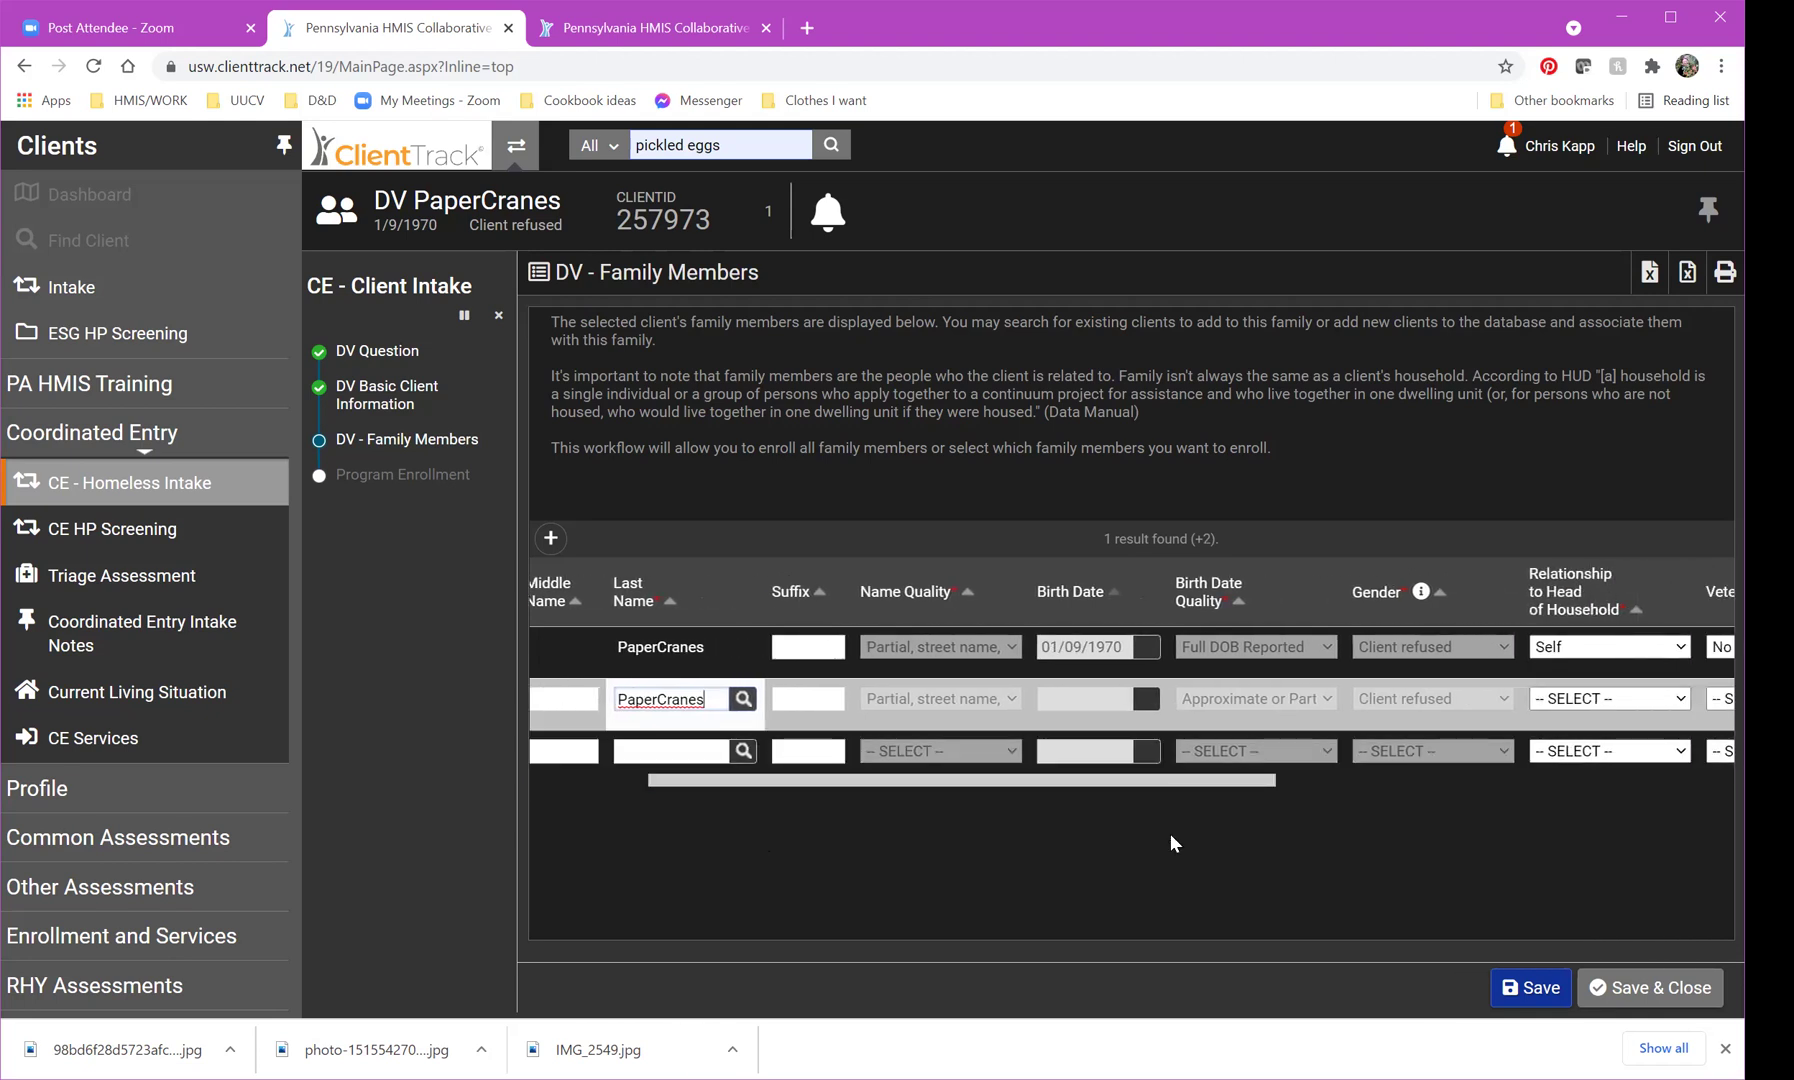
left_click(1067, 707)
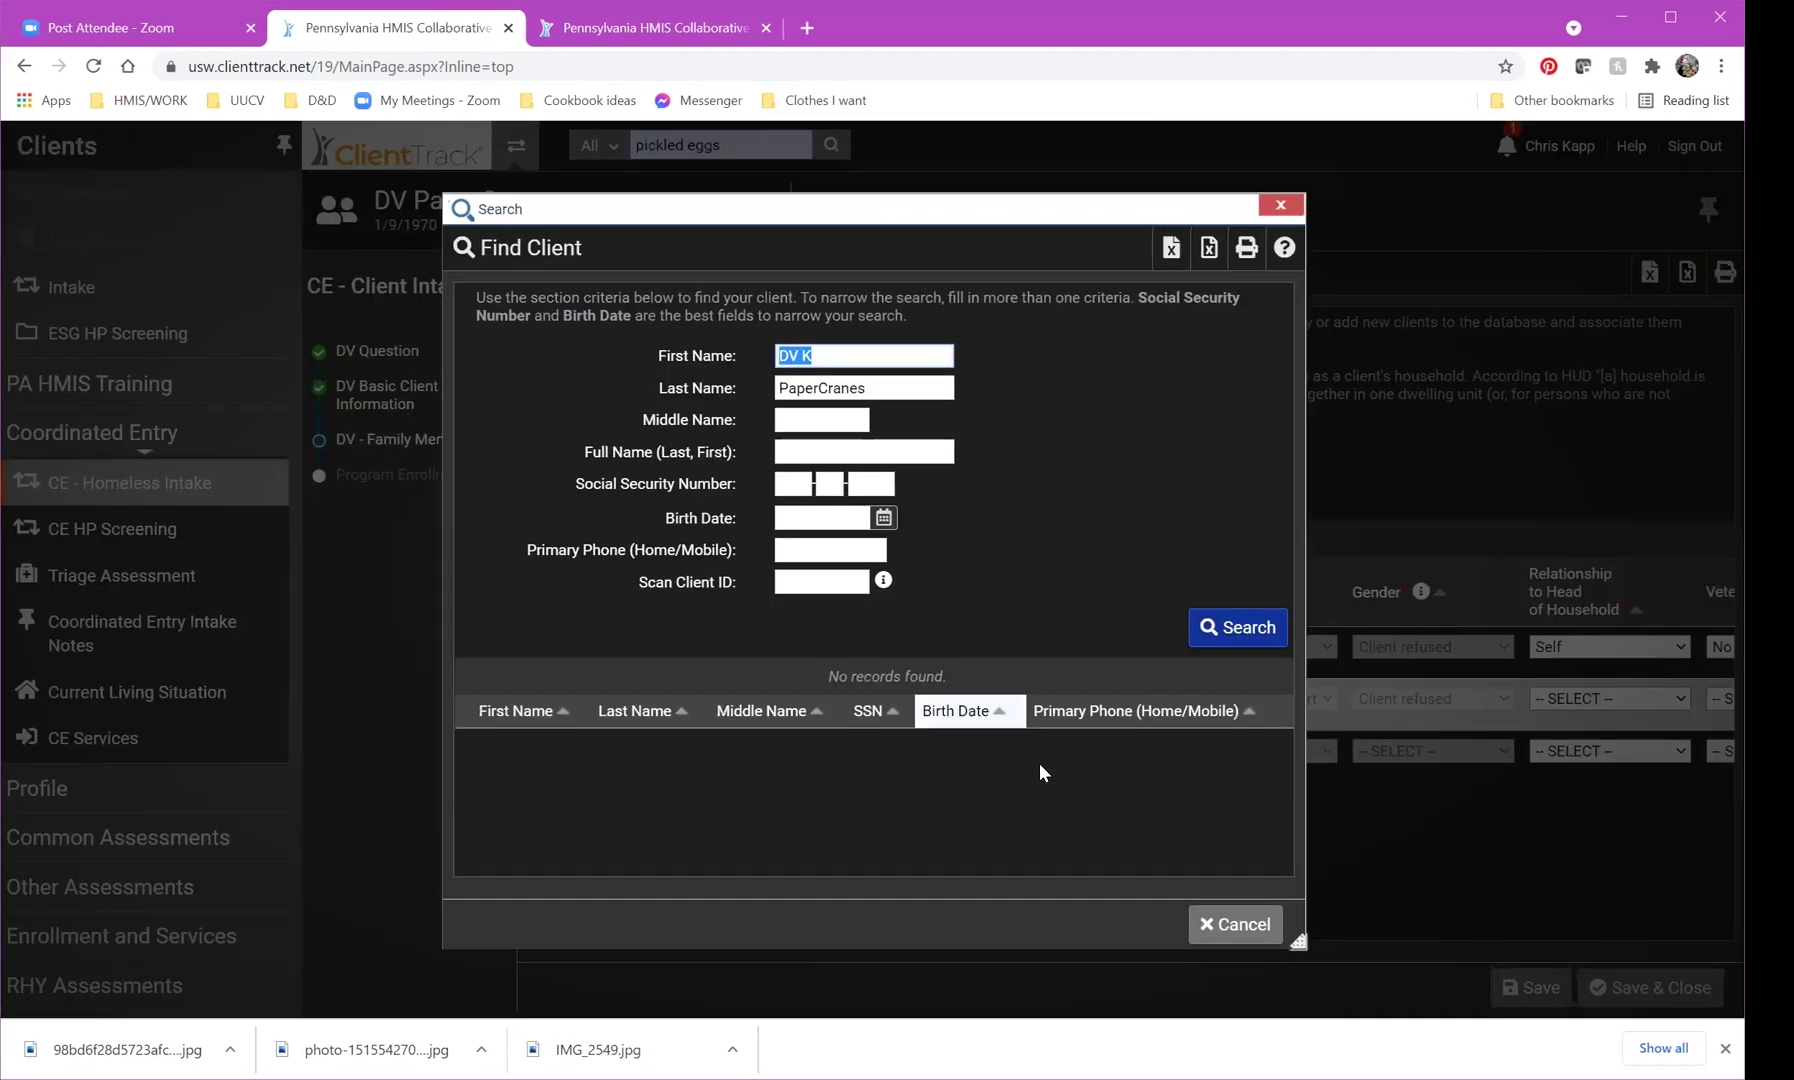
left_click(1226, 930)
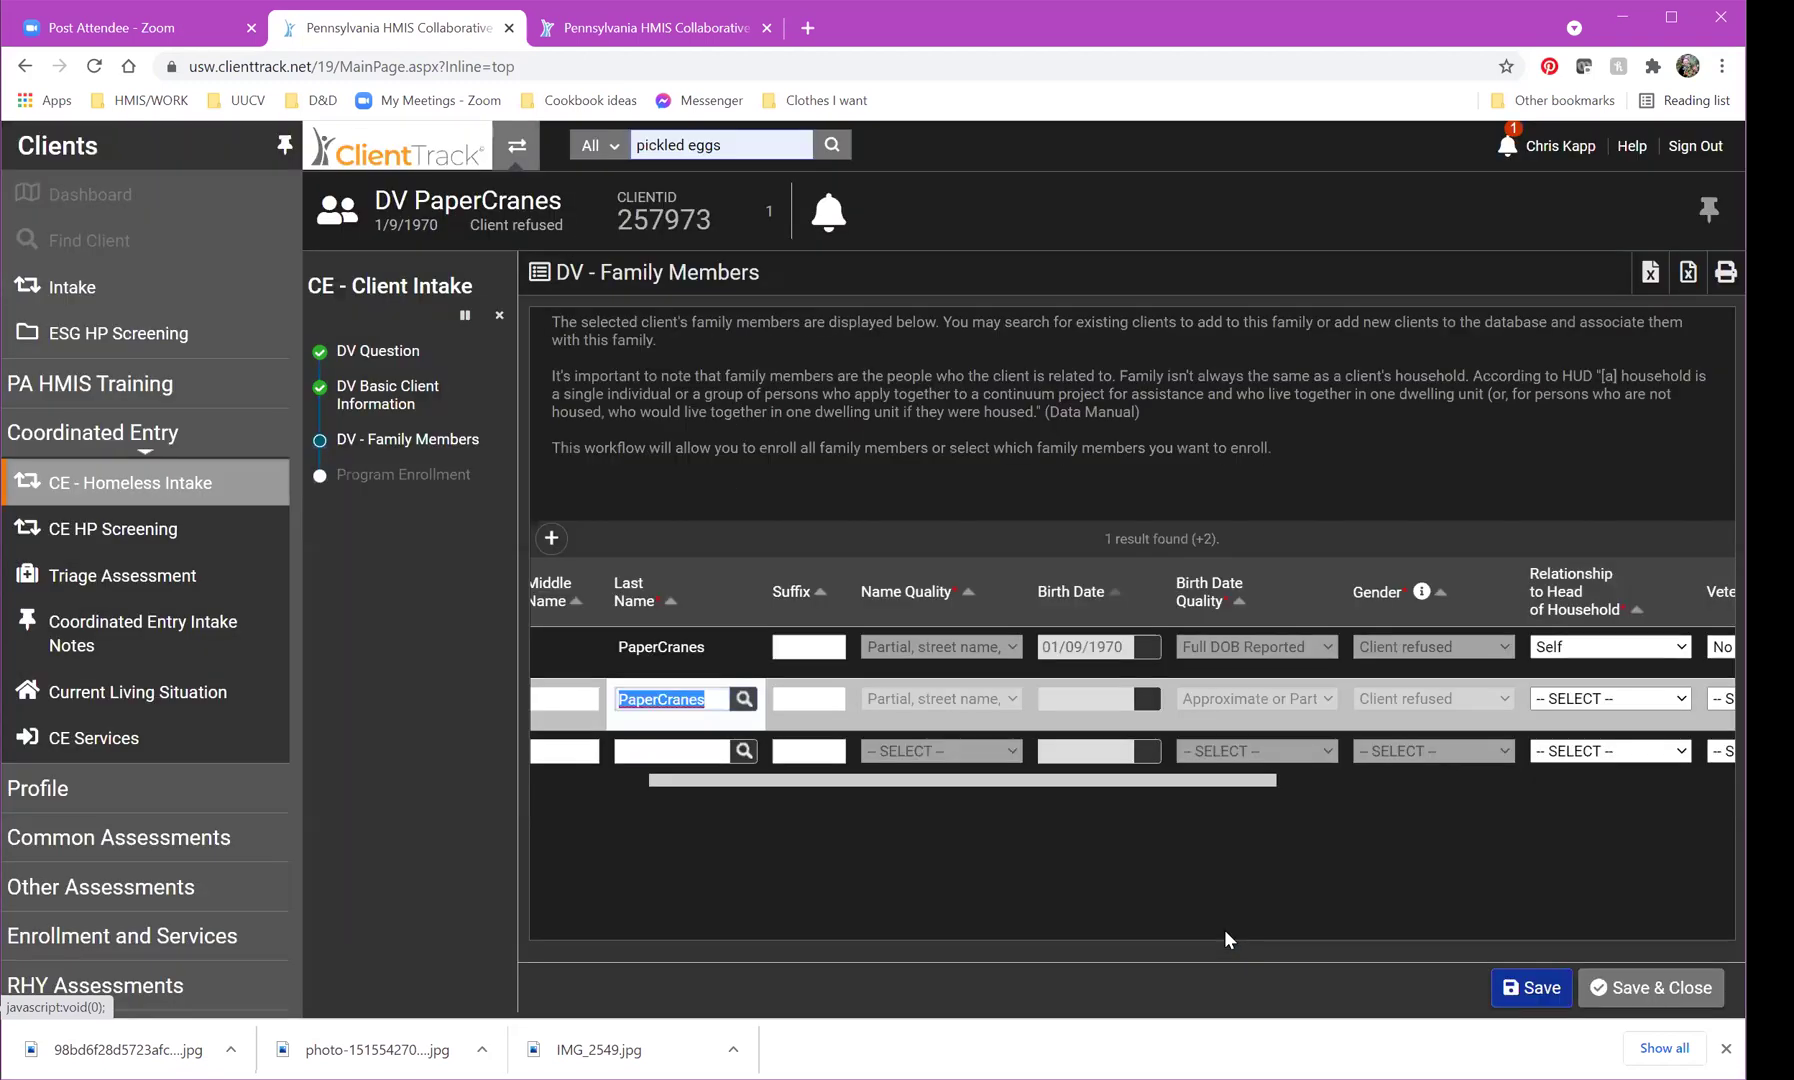
Set the new family member's relationship to head of household to Dependent Child, then save and close the family list.
left_click_drag(1165, 779, 1469, 781)
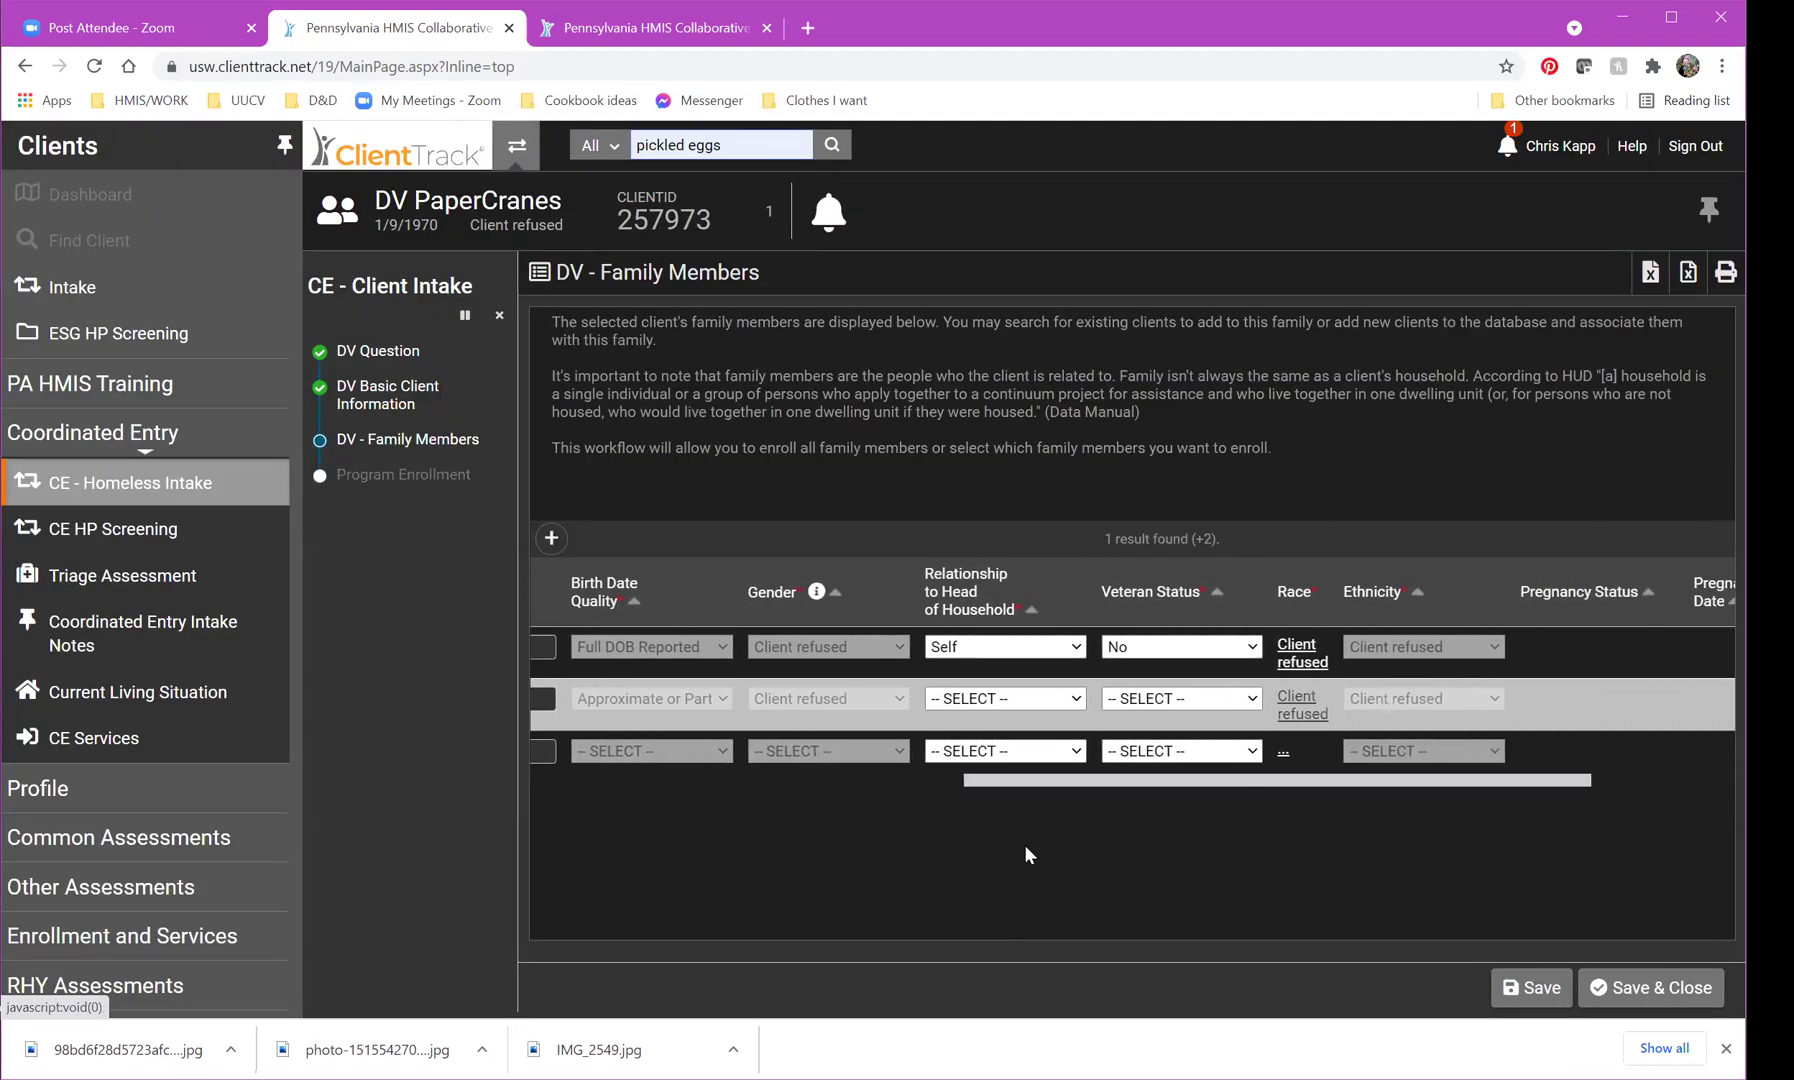
left_click(972, 700)
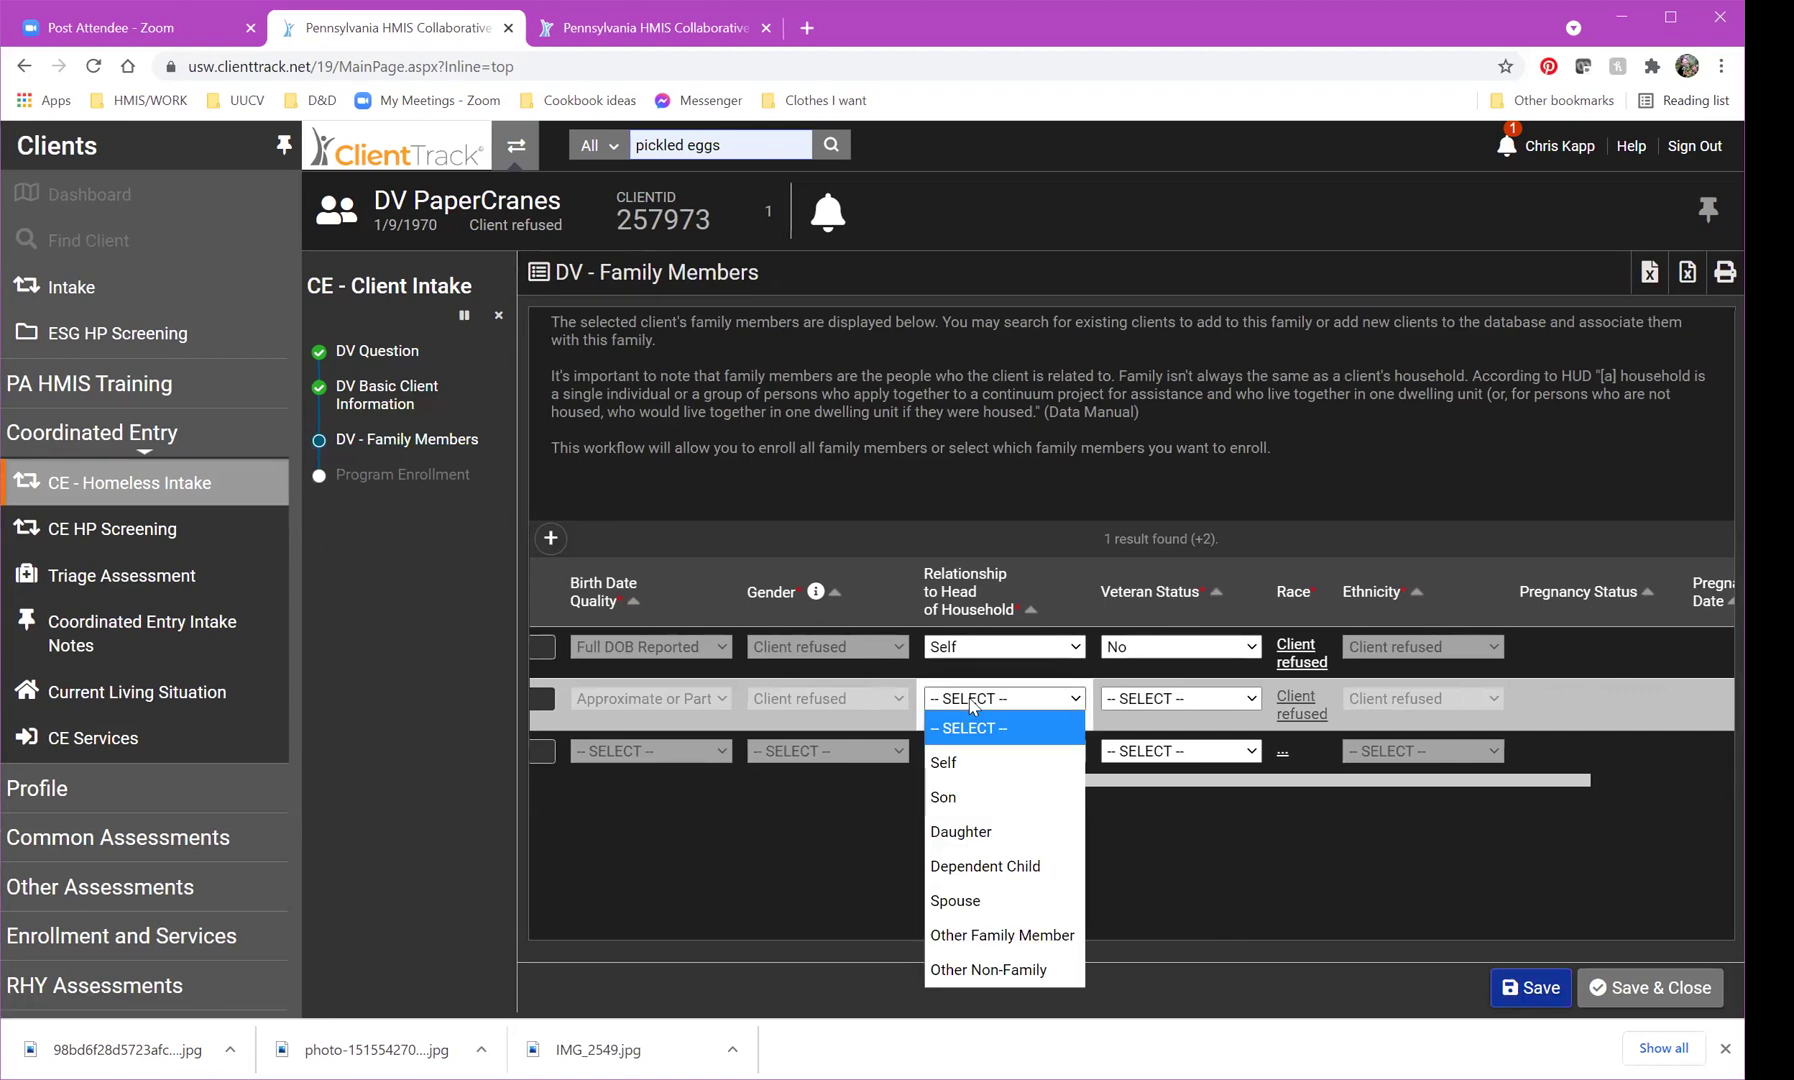
left_click(1007, 876)
left_click_drag(1006, 783, 560, 782)
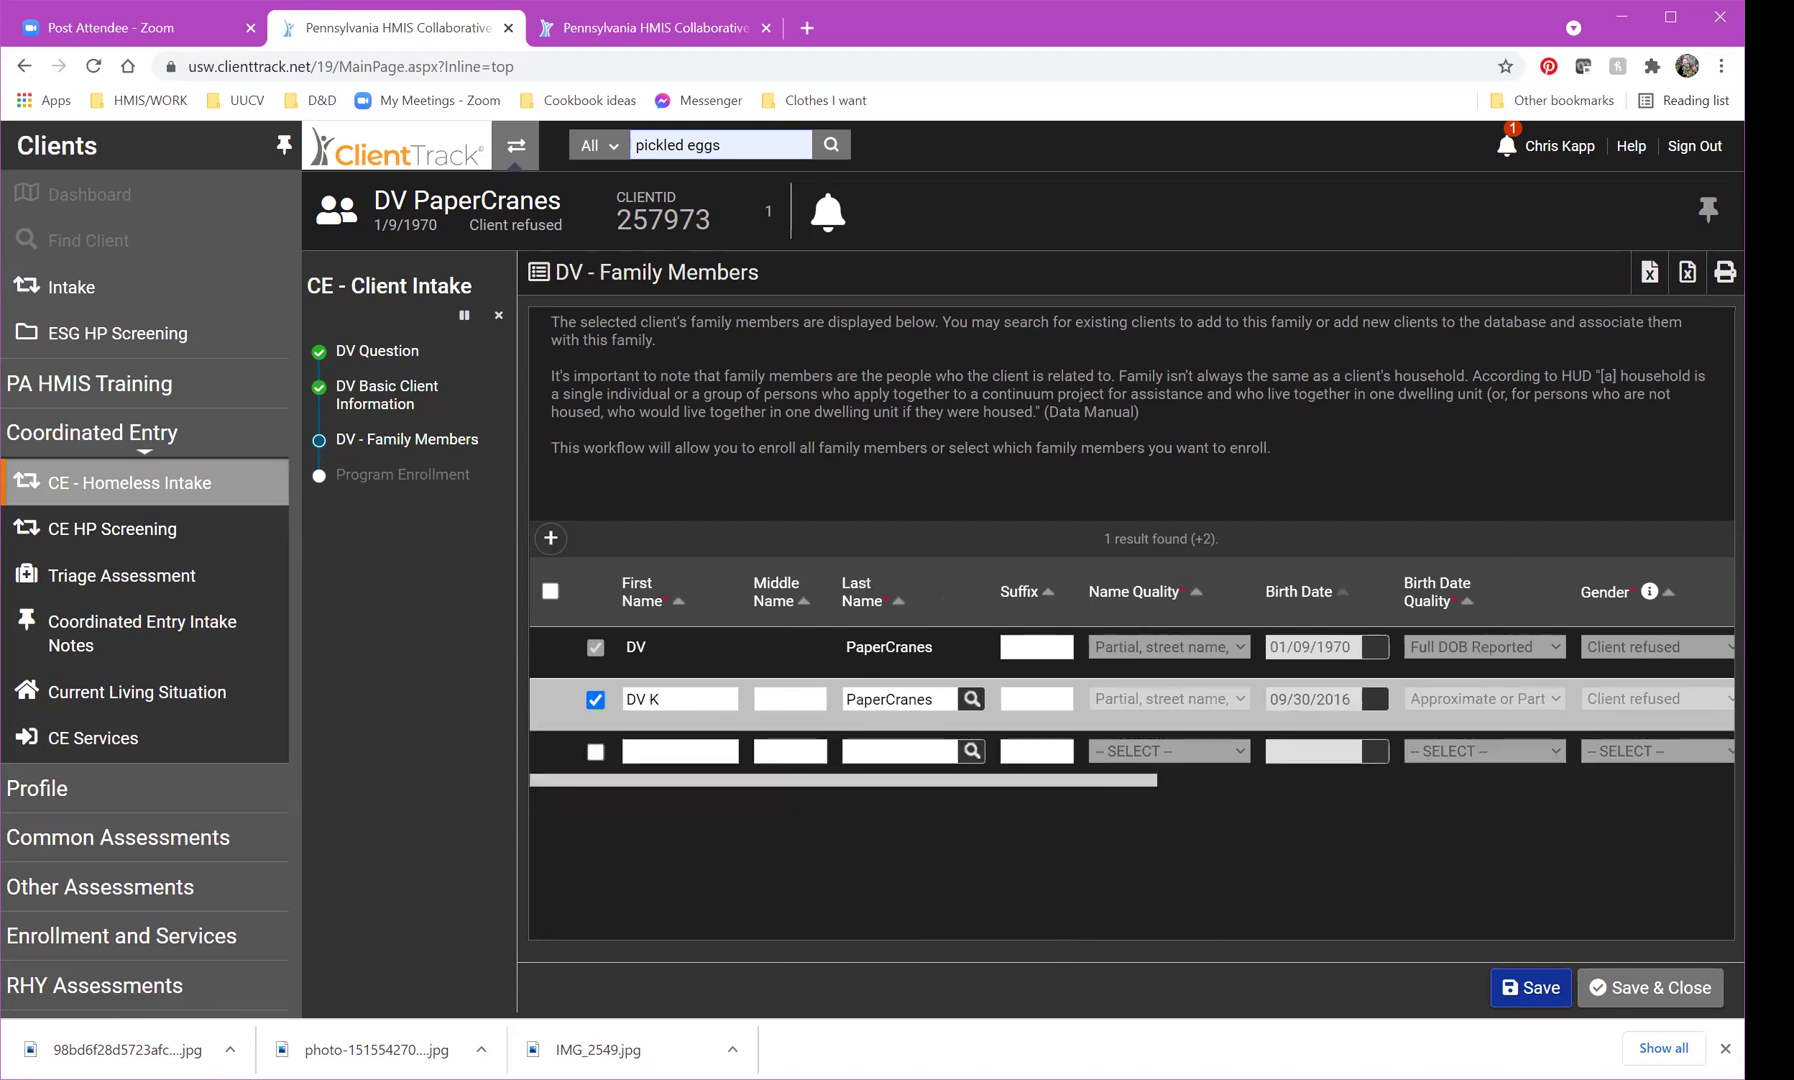
left_click(1637, 992)
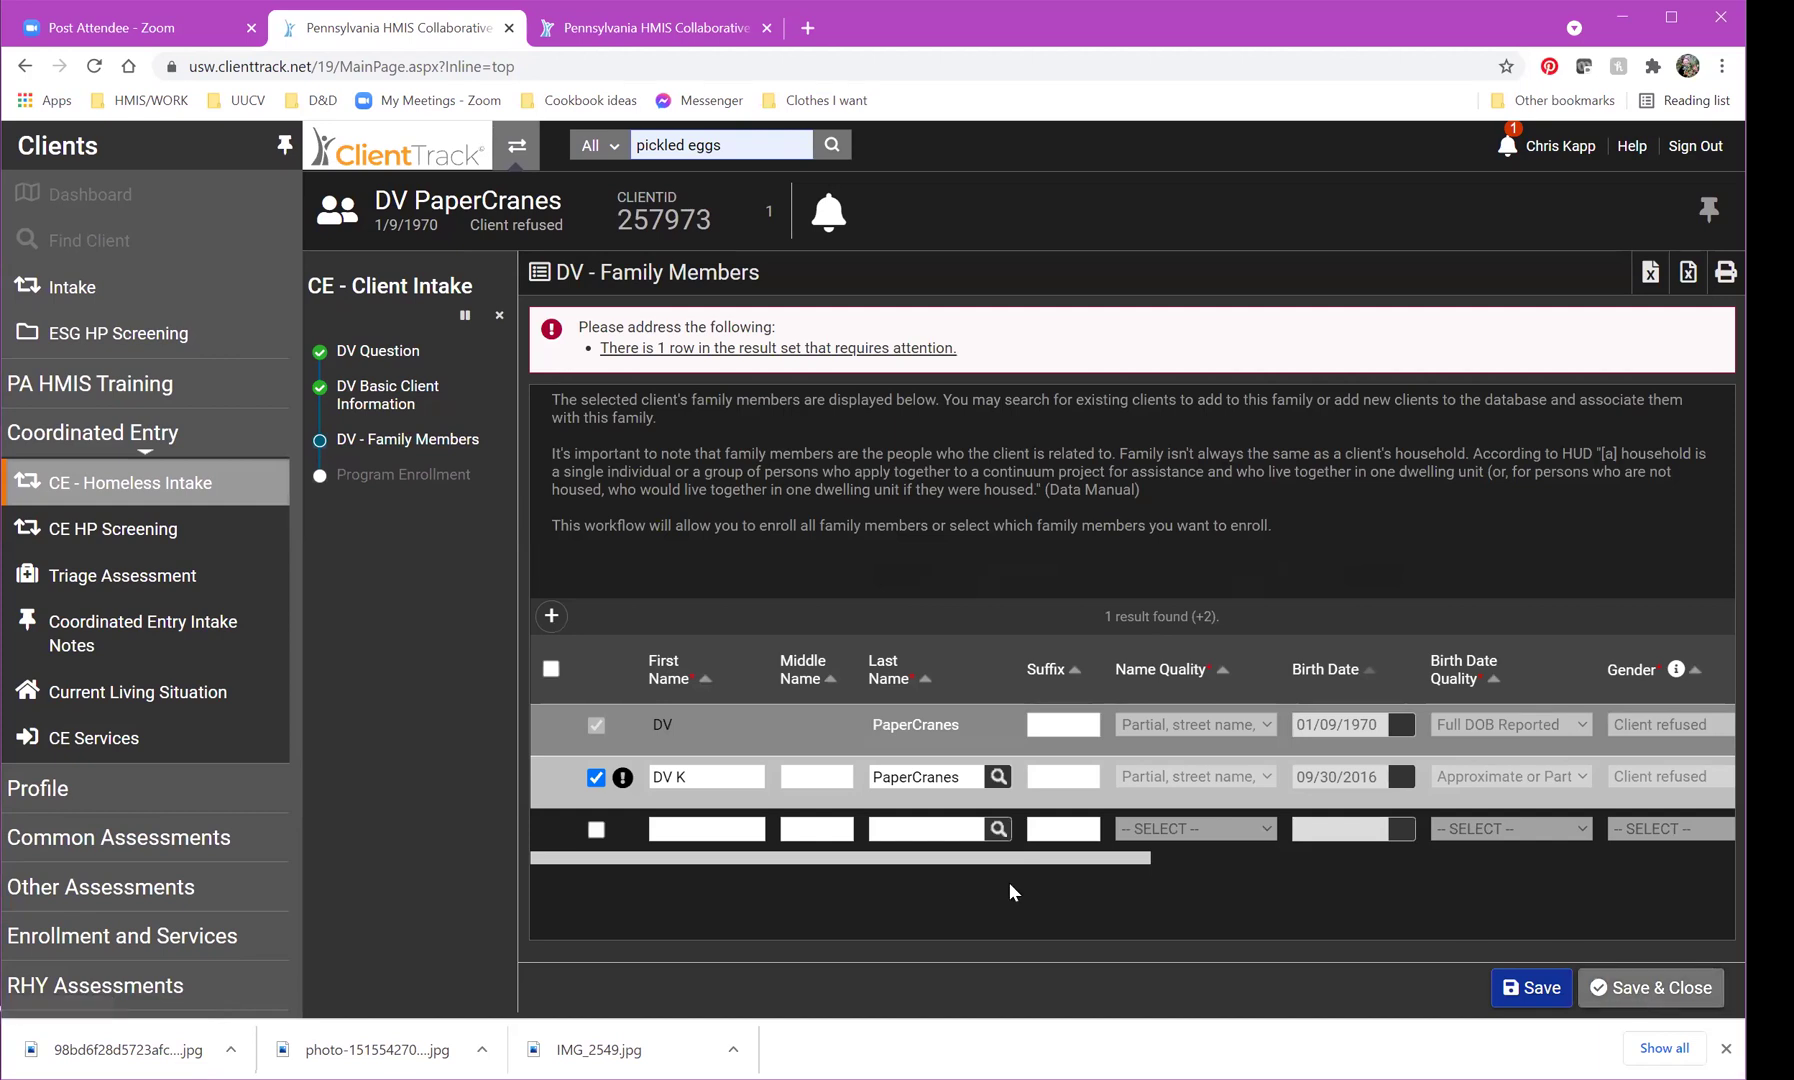
mouse_move(624, 782)
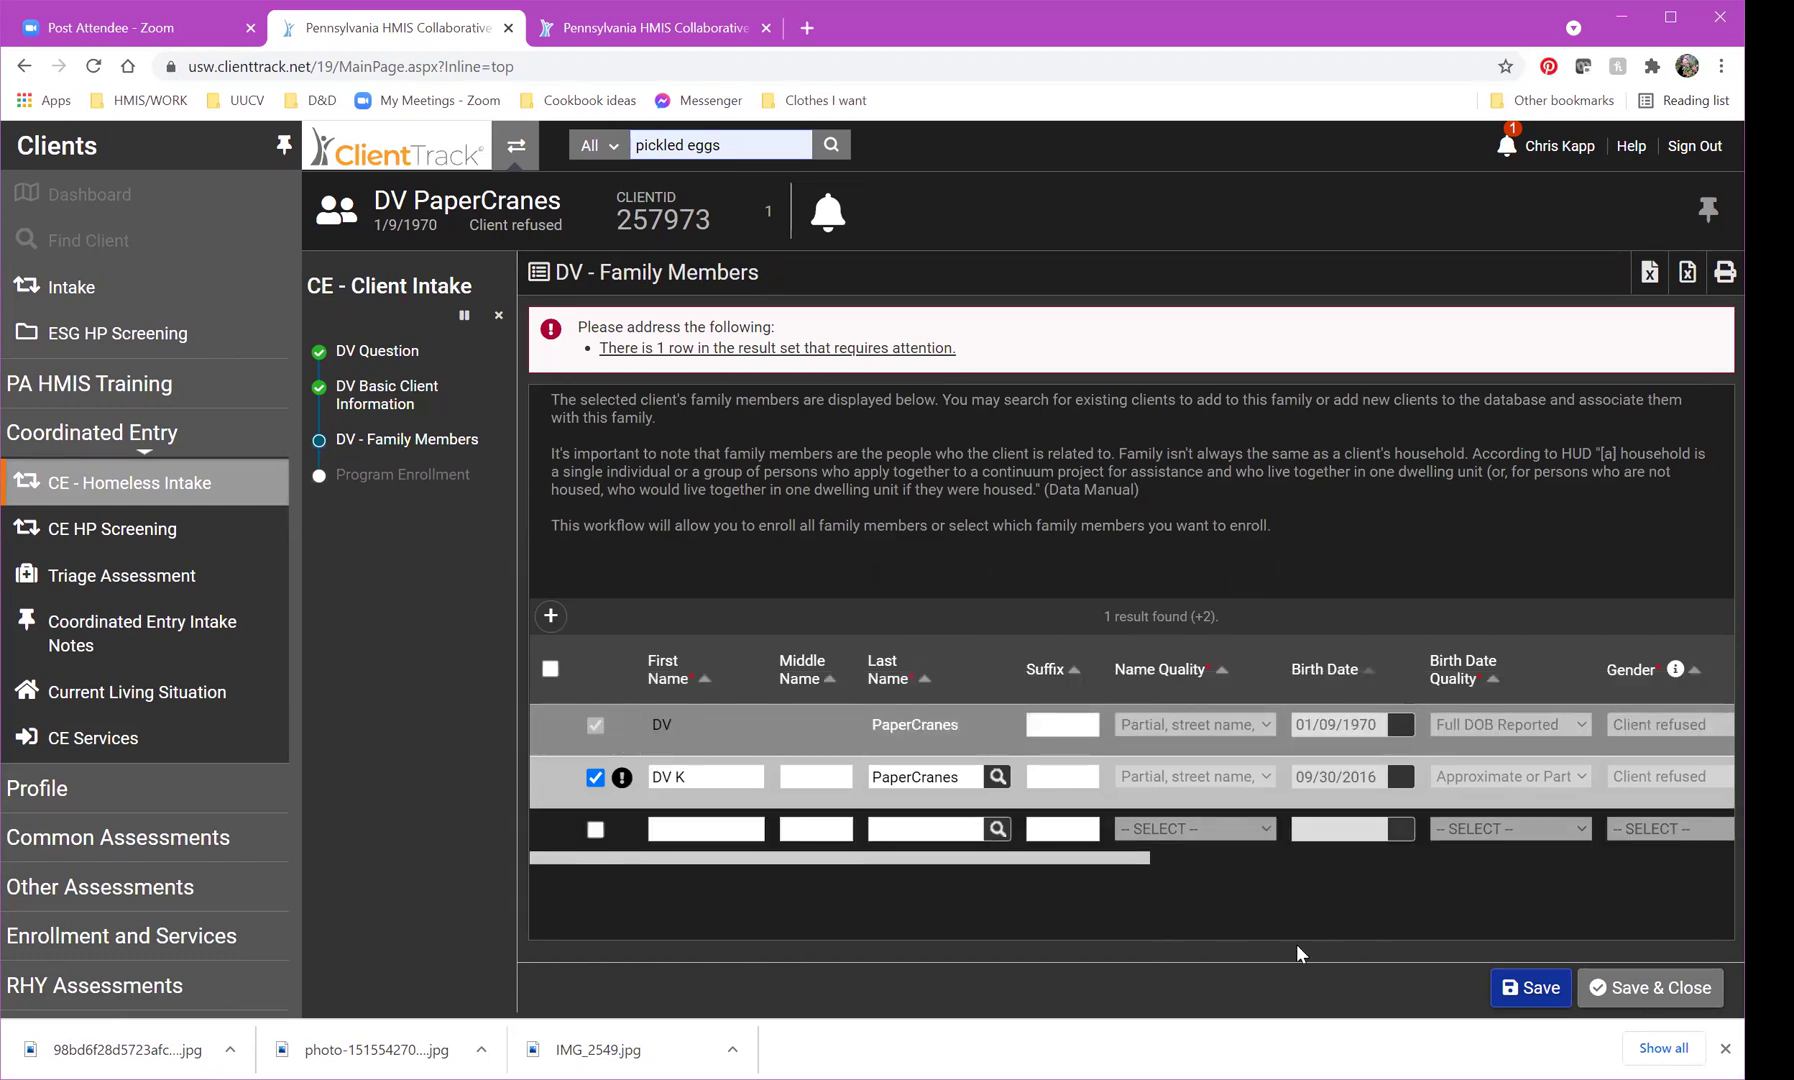
left_click(1652, 984)
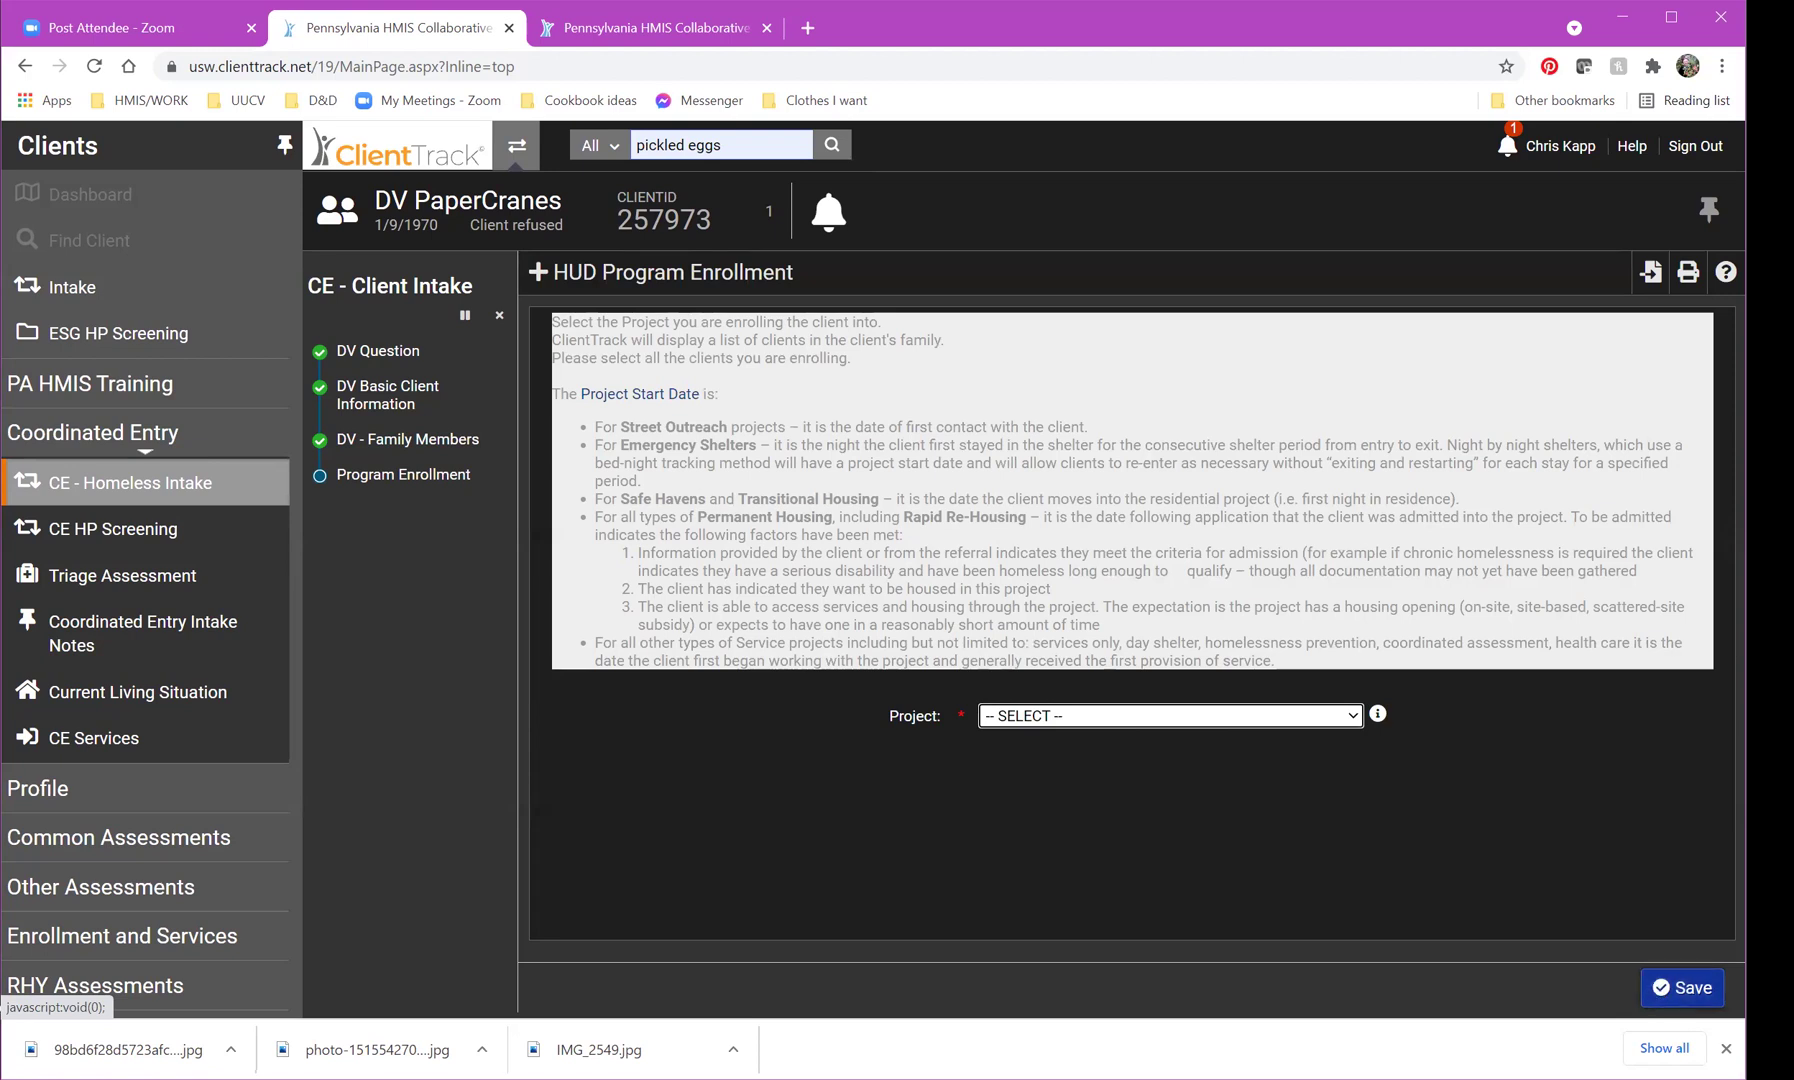
Enroll both household members in the Connect to Home Eastern PA Coordinated Entry project and save the enrollment.
left_click(1089, 716)
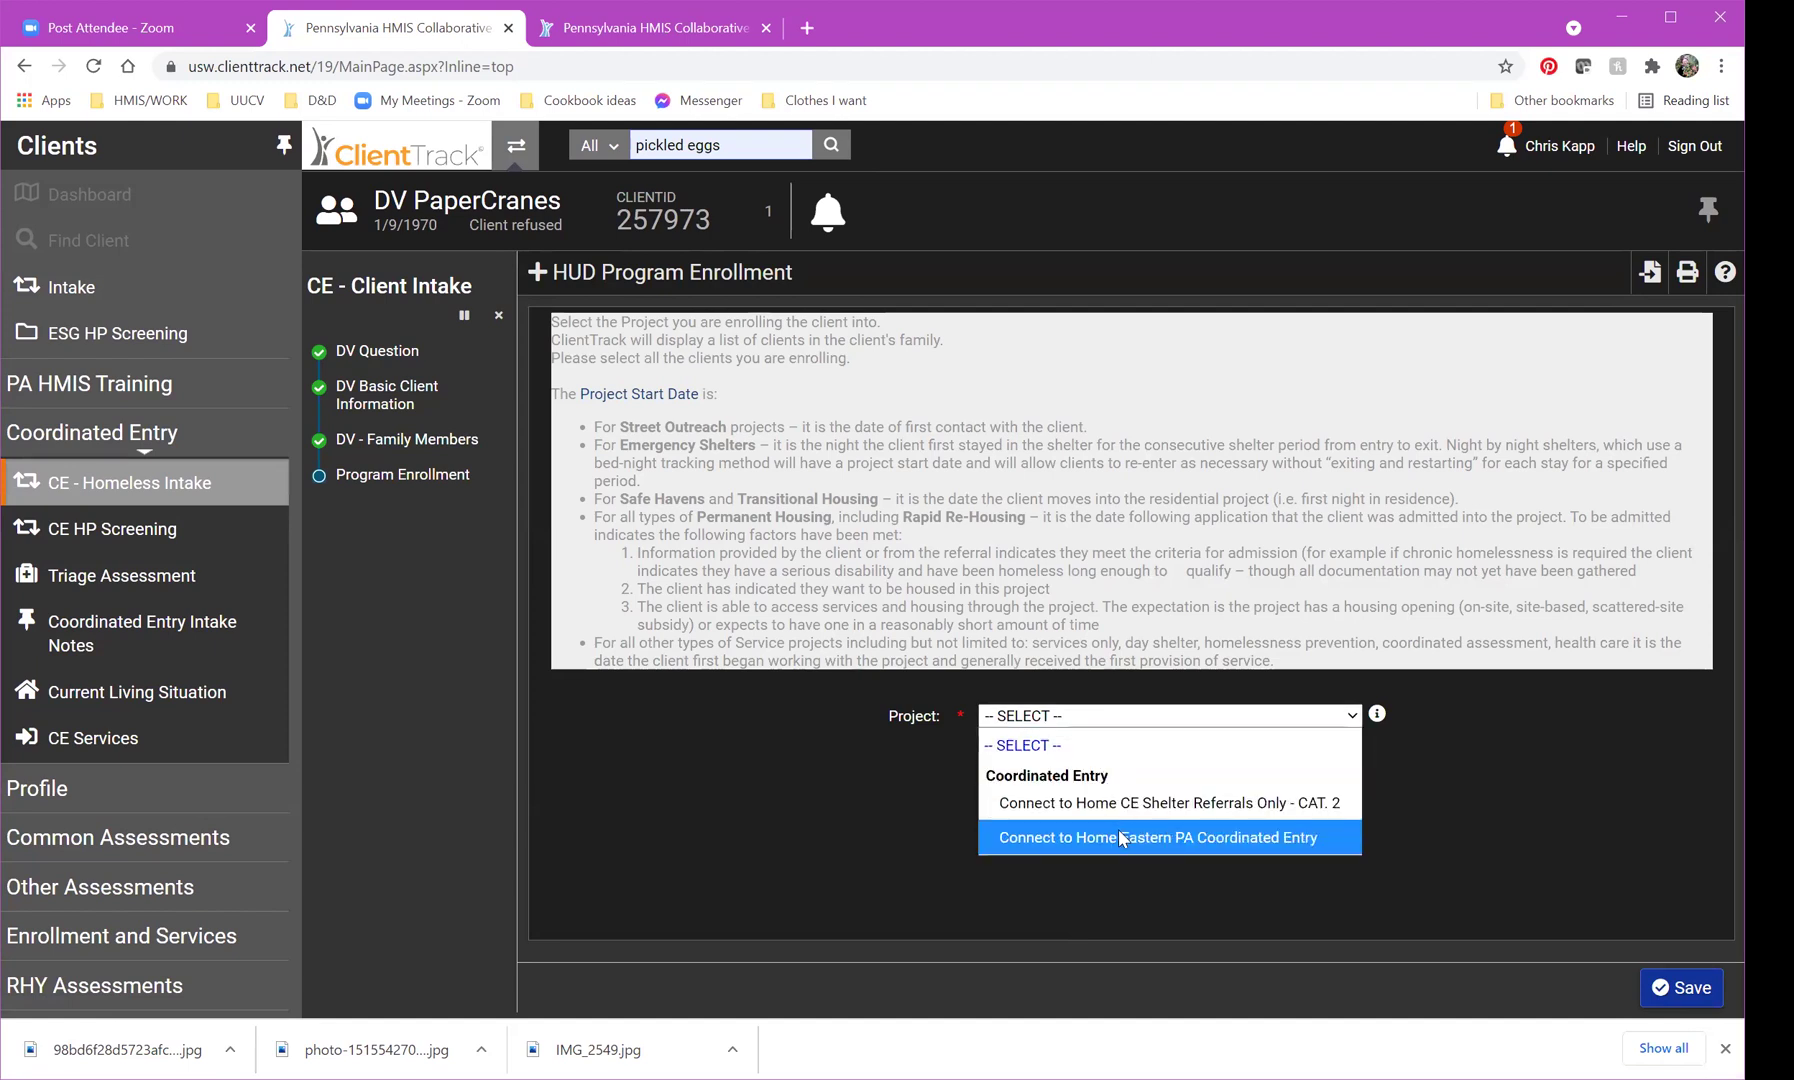
left_click(1121, 838)
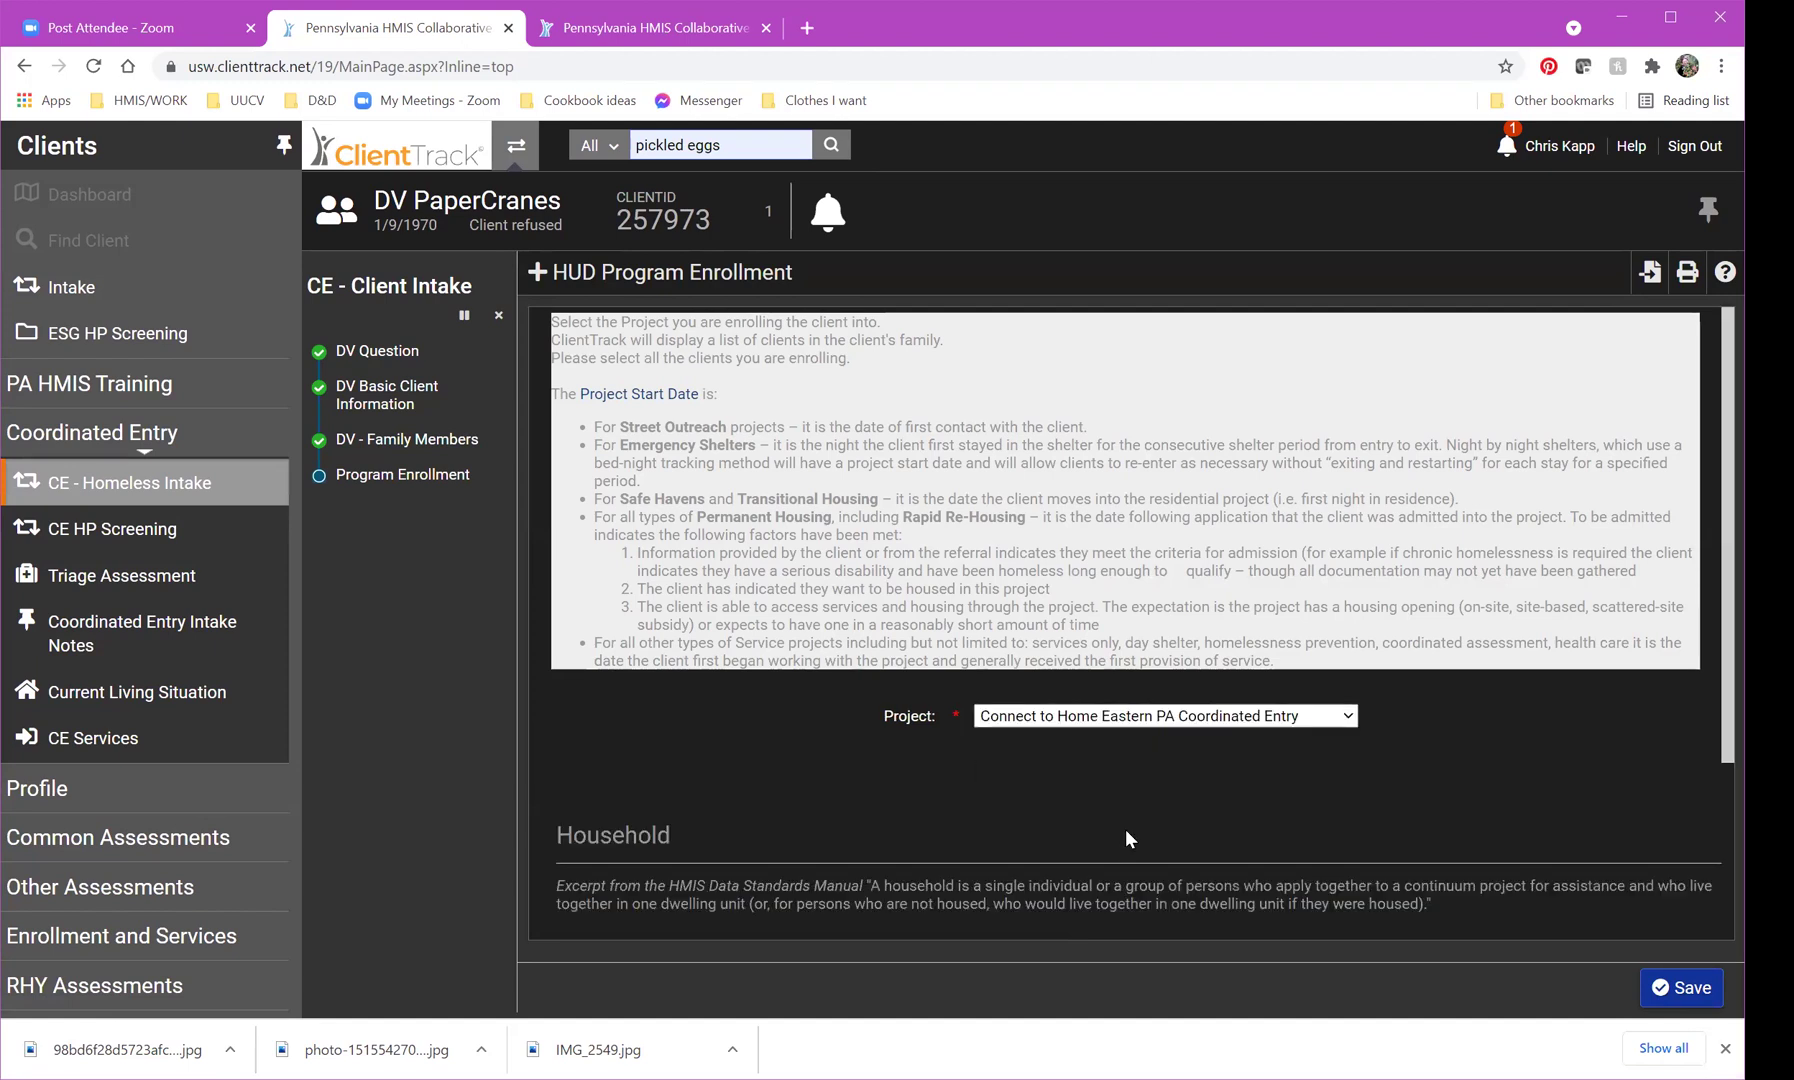
scroll(1128, 838, "down", 3)
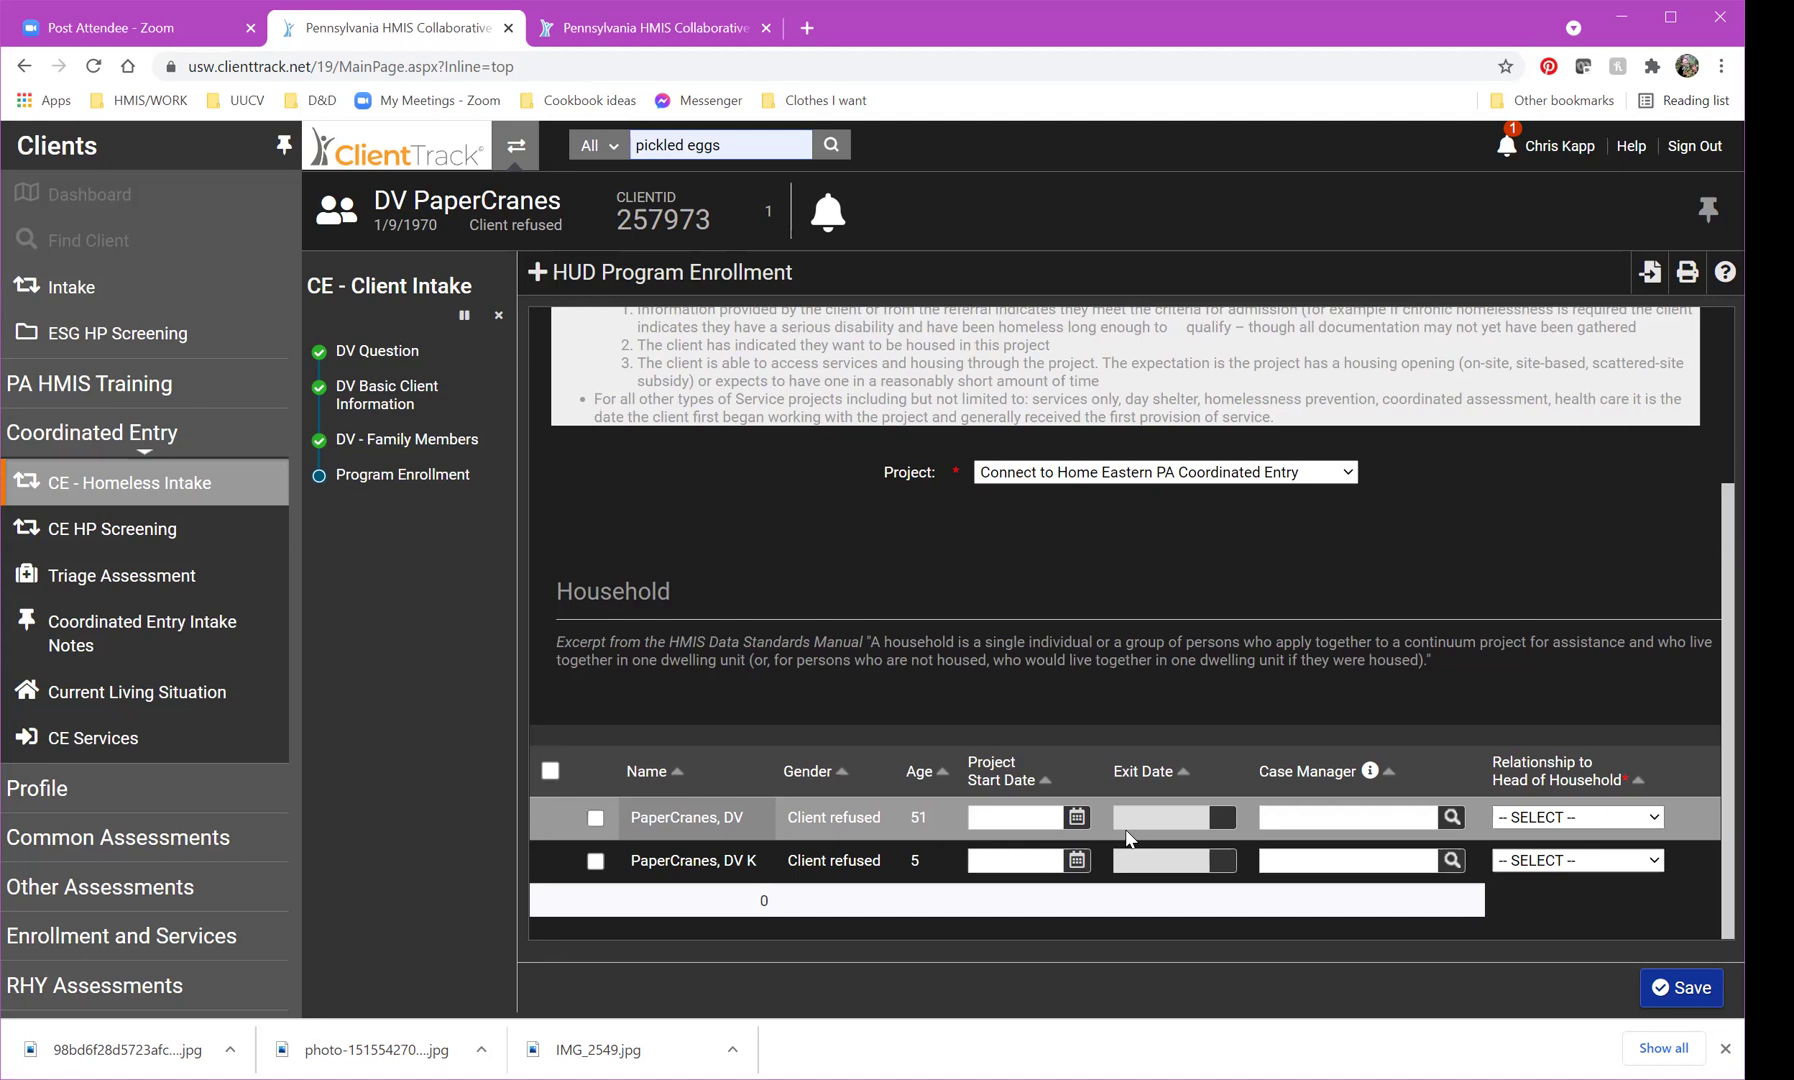
left_click(597, 820)
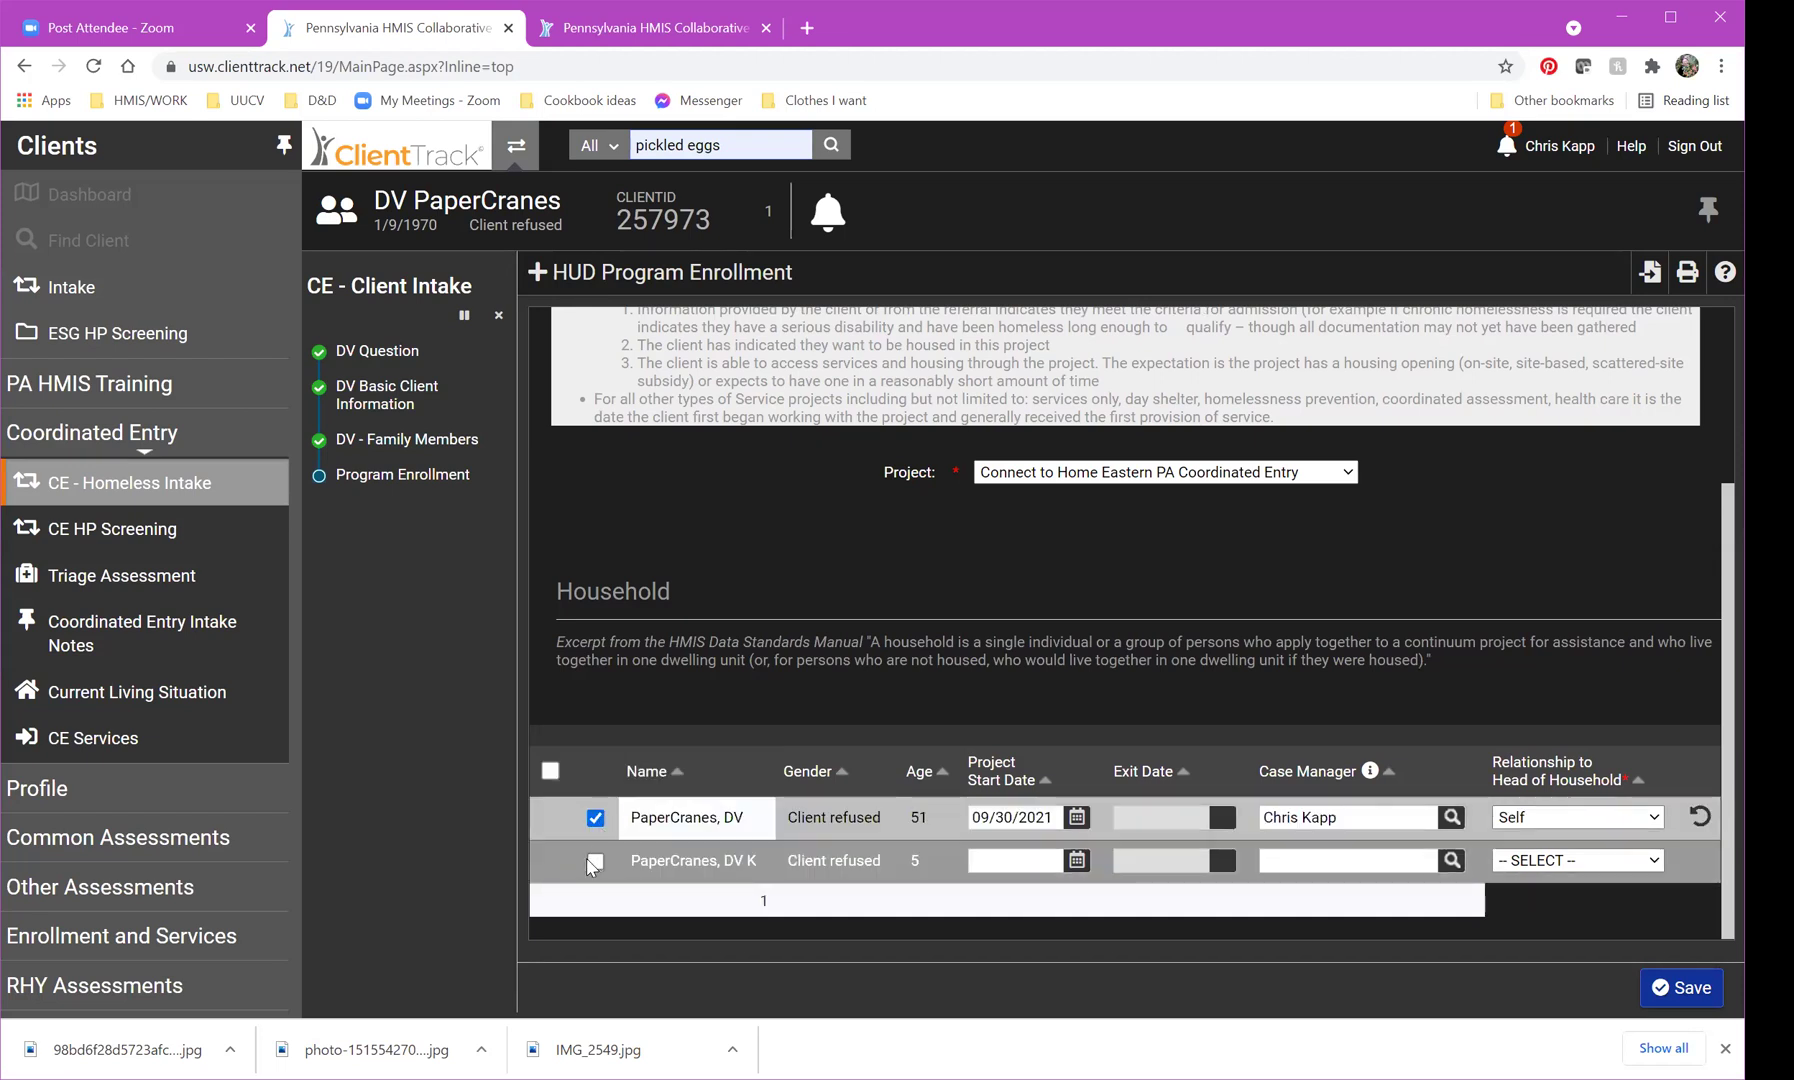
left_click(596, 861)
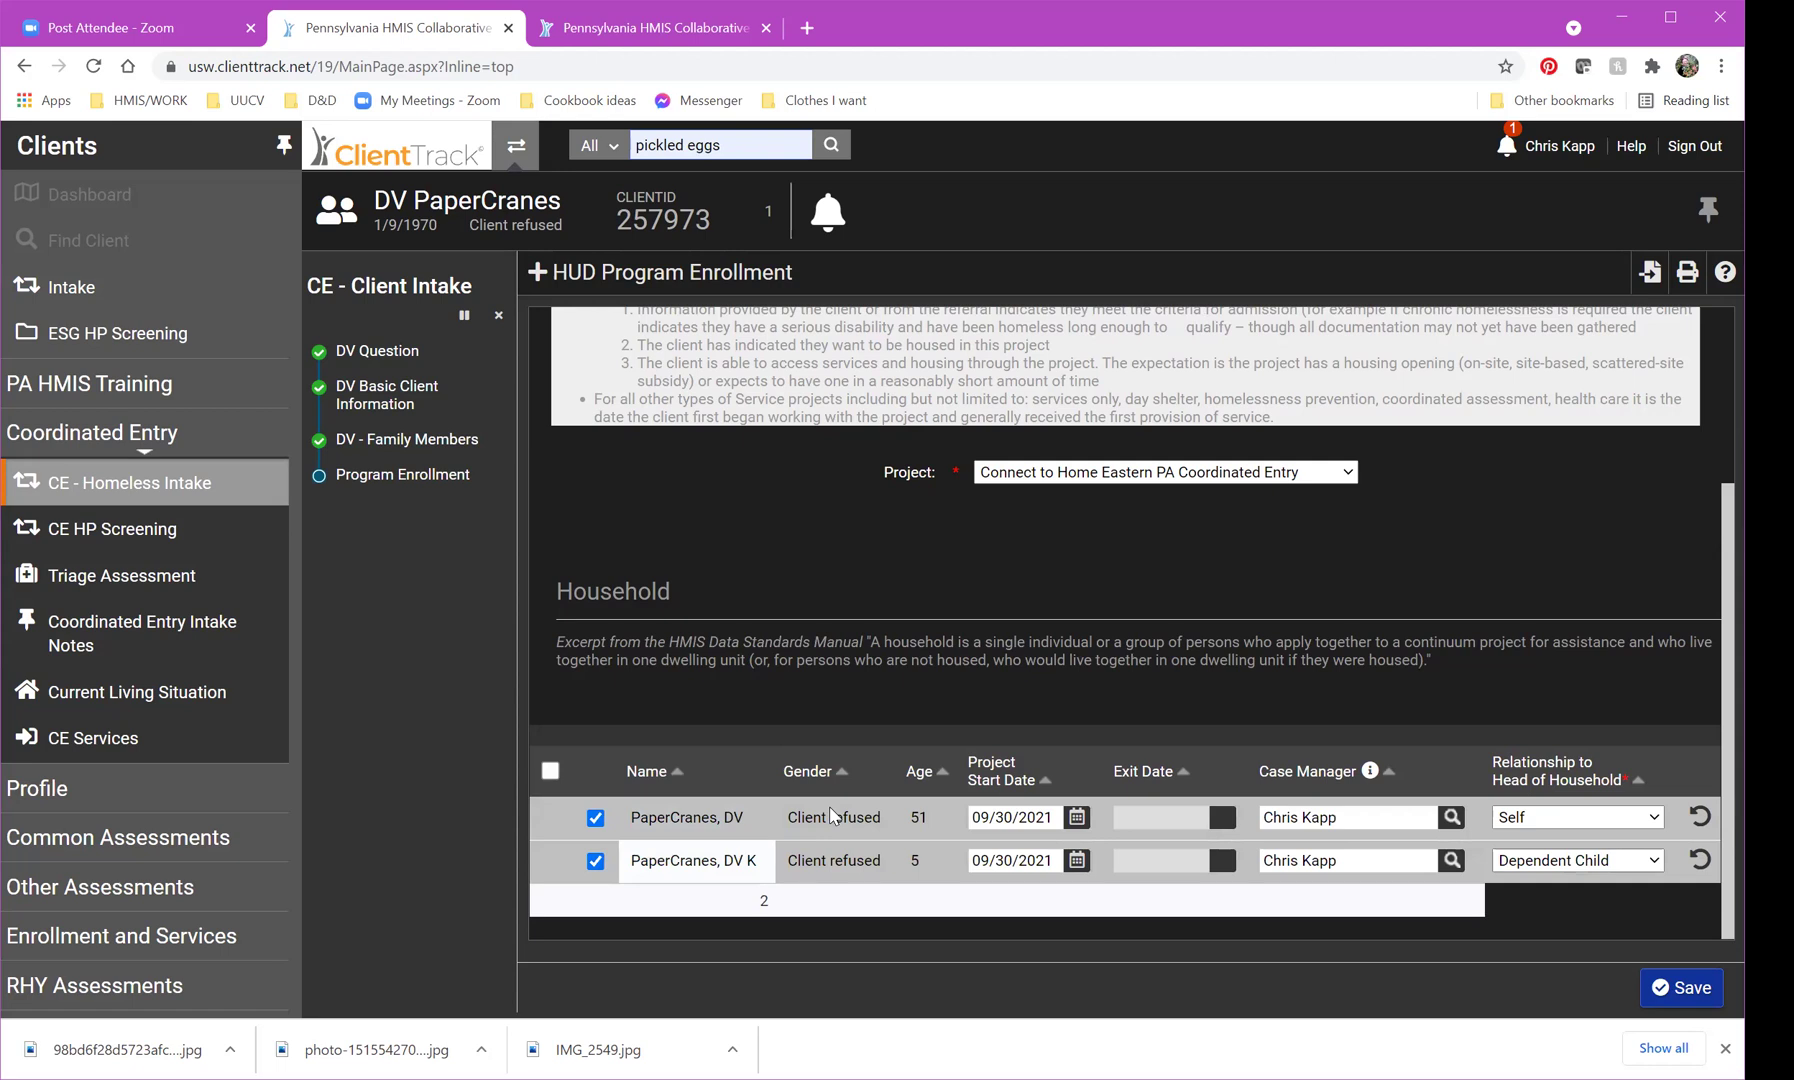
left_click(1668, 984)
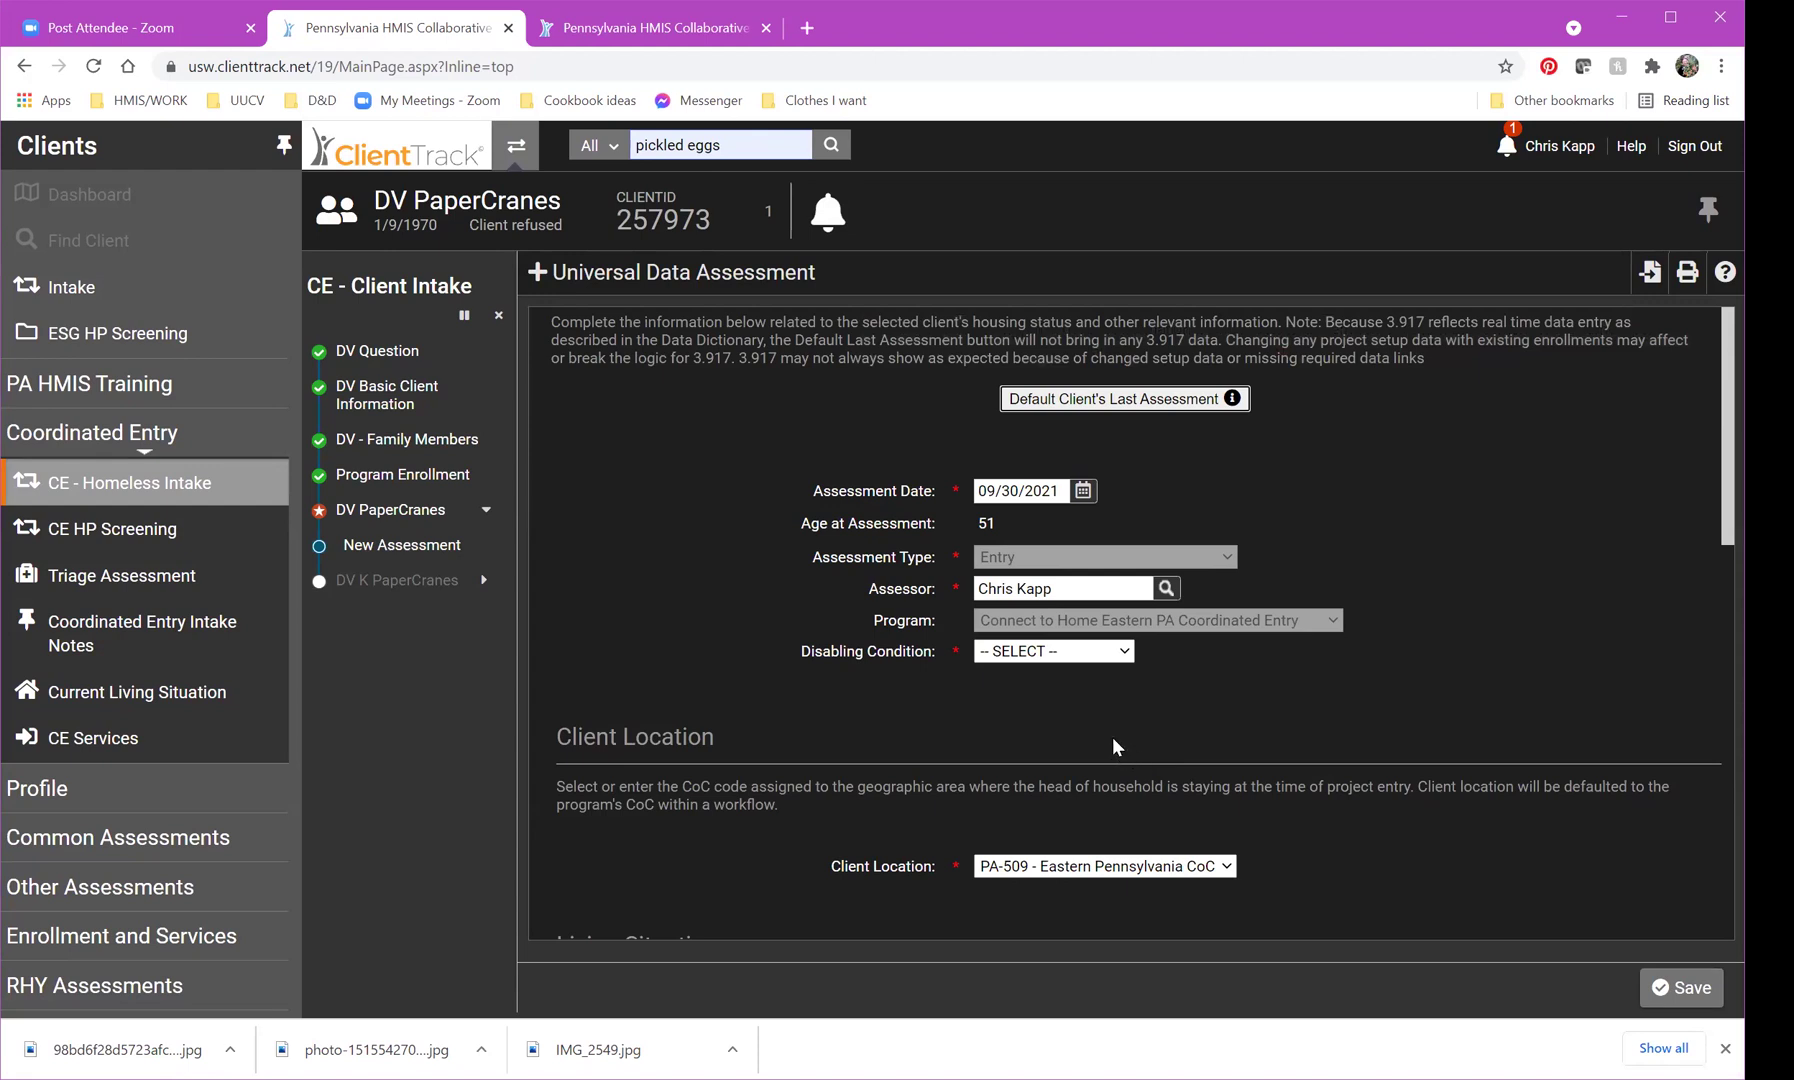
Set the disabling condition to Yes in the head of household's Universal Data Assessment.
scroll(1113, 745, "down", 1)
scroll(1113, 745, "down", 1)
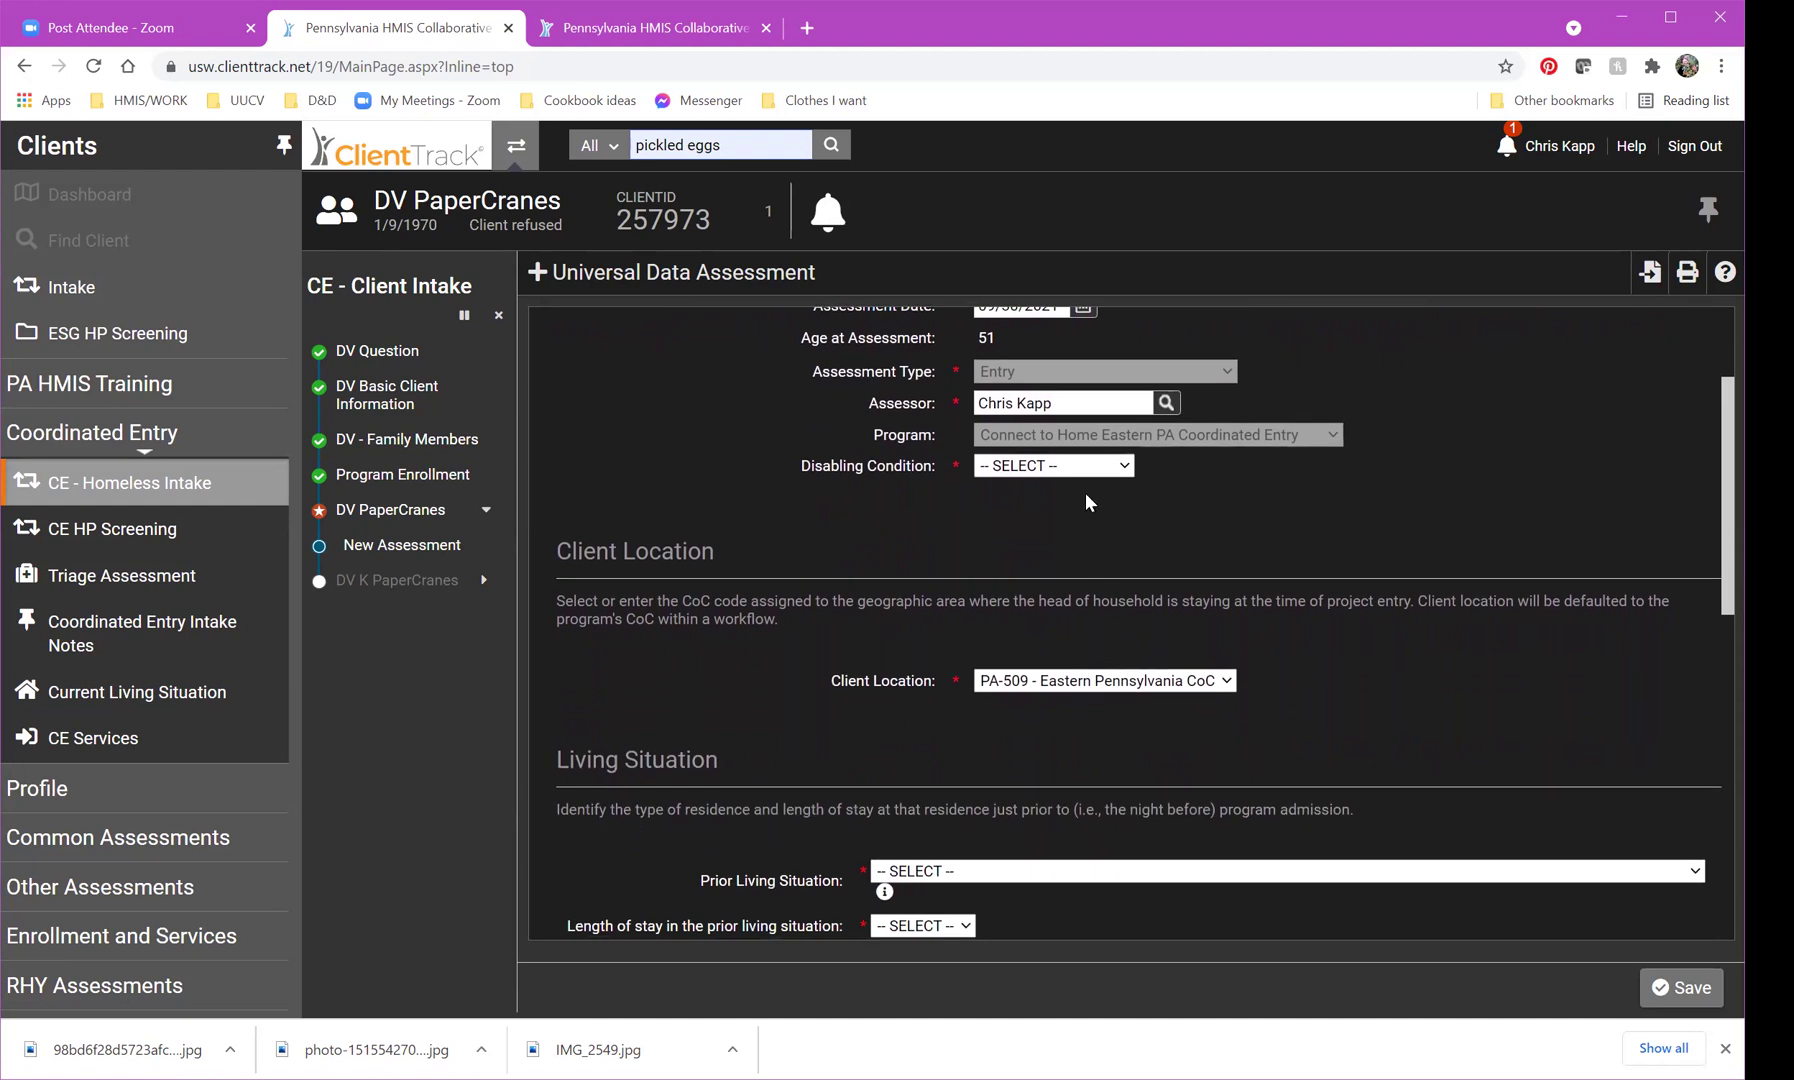
left_click(1060, 472)
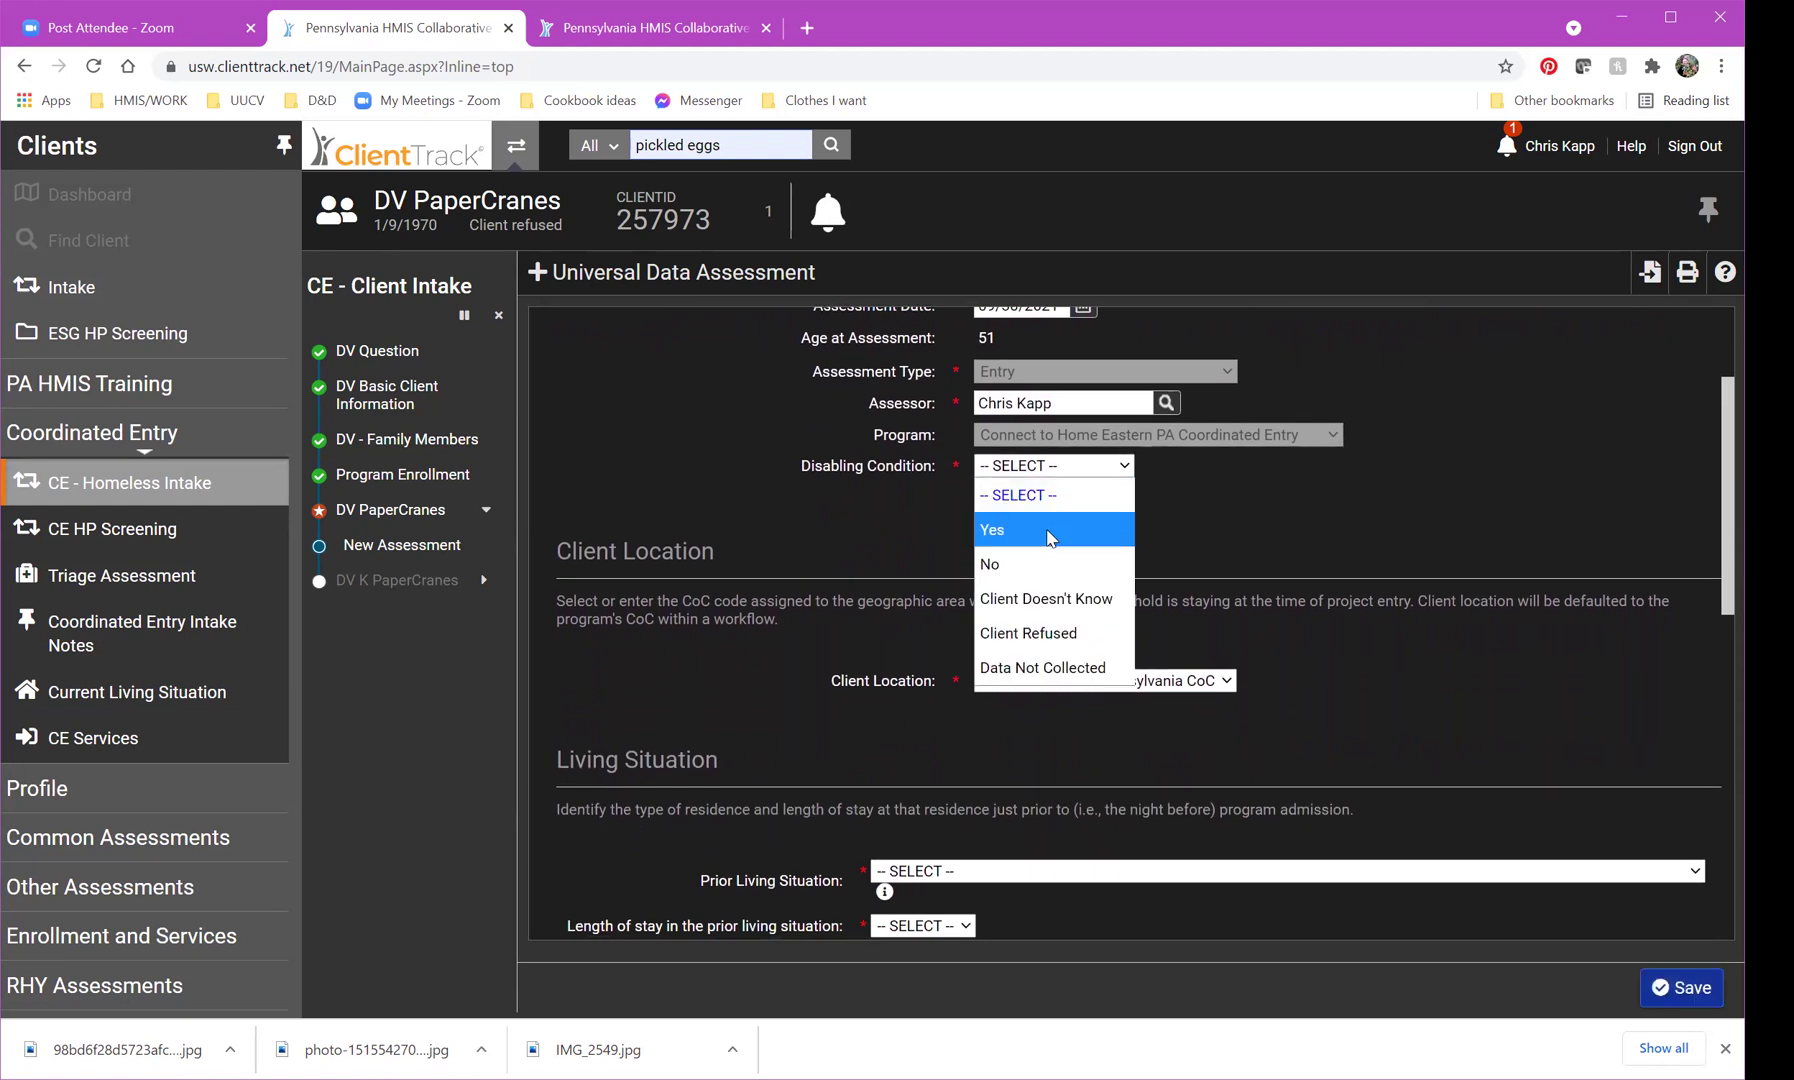
left_click(1052, 528)
Set the prior living situation to "Owned by client, no ongoing housing subsidy".
scroll(1078, 590, "down", 2)
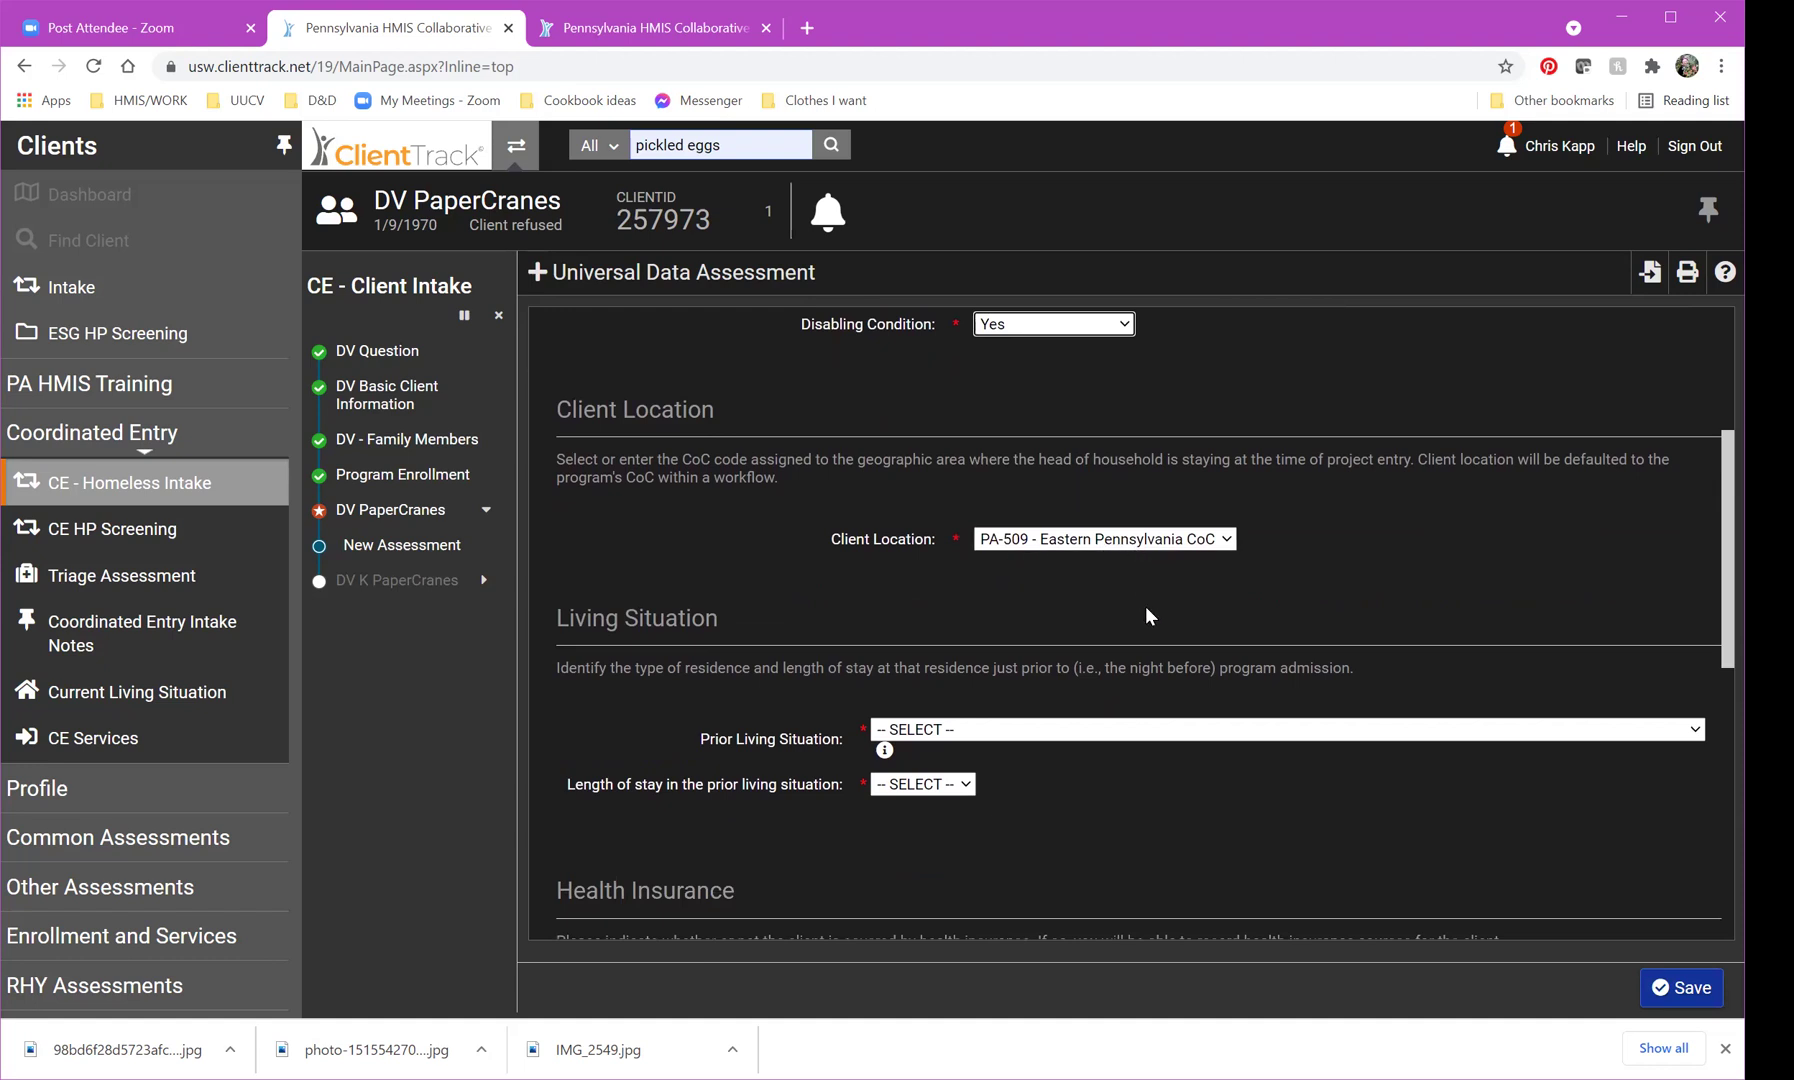
scroll(1152, 640, "down", 2)
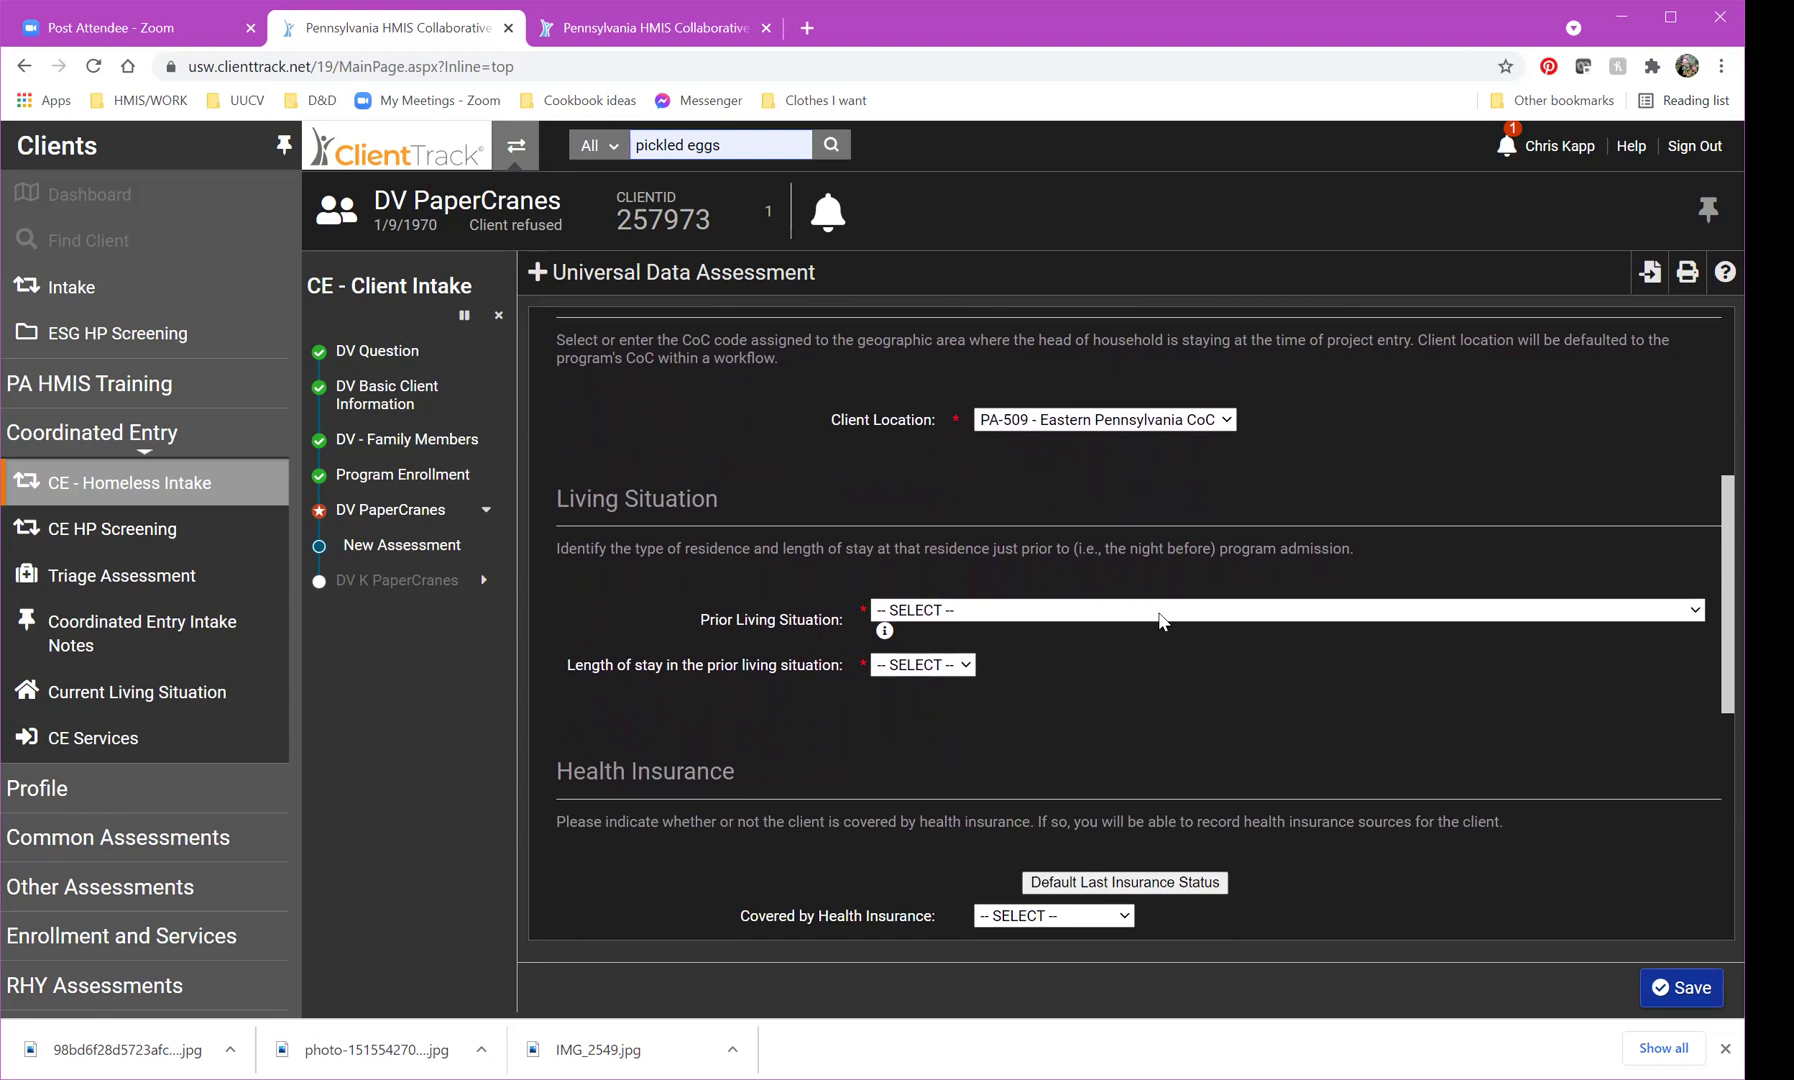
left_click(1160, 612)
scroll(1136, 540, "down", 5)
scroll(1134, 540, "down", 1)
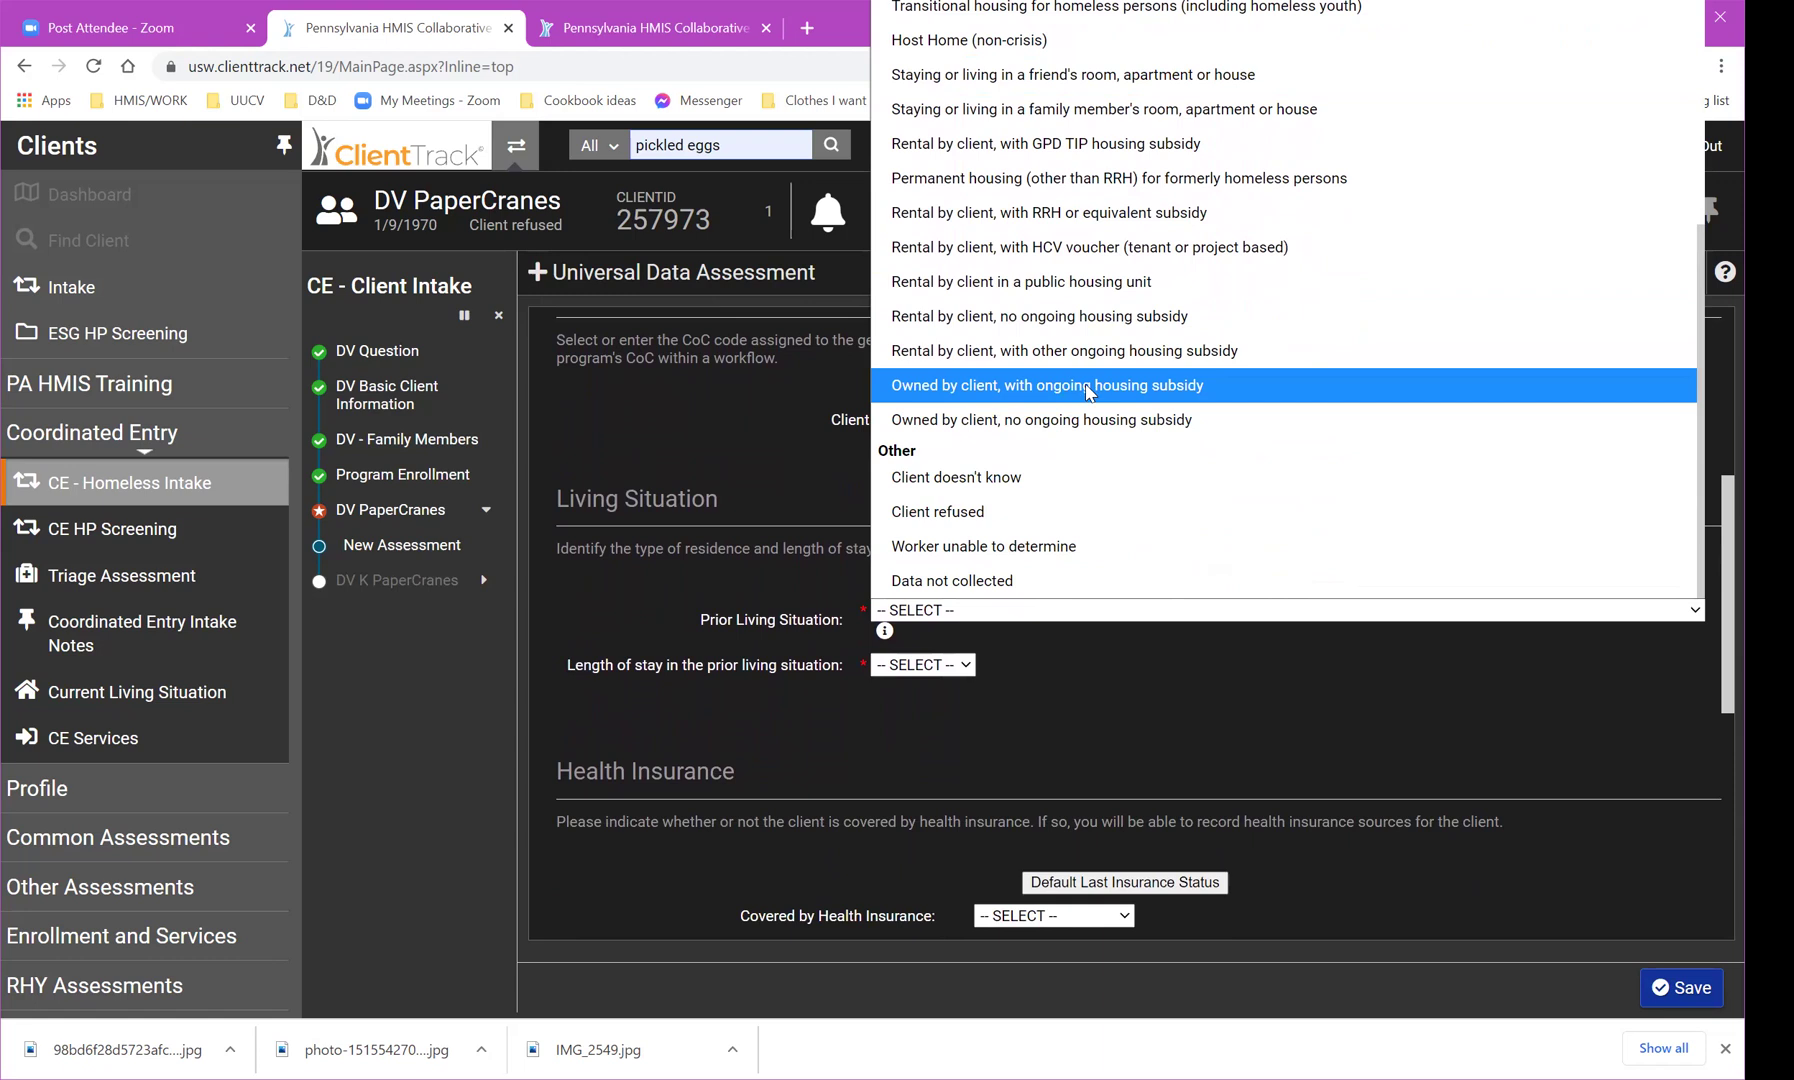
left_click(1088, 421)
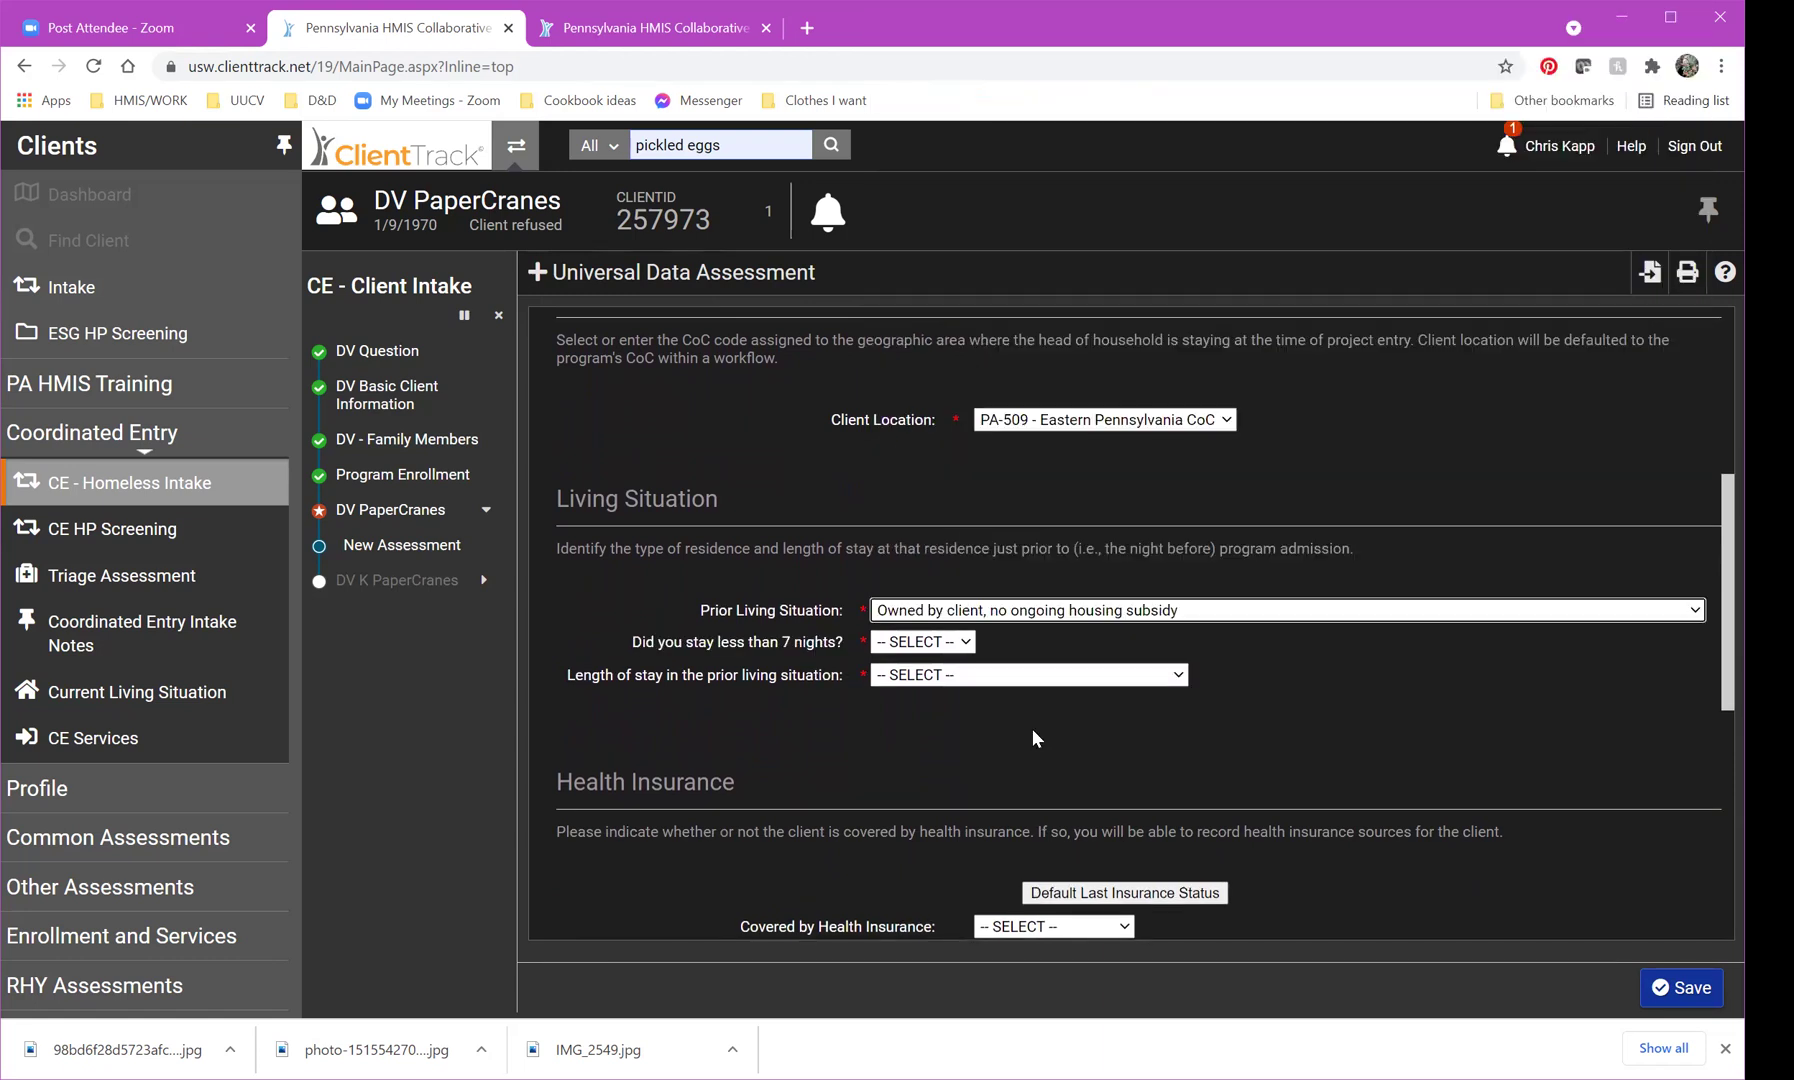
Answer No to staying less than 7 nights and set the prior living situation's length of stay to "One year or longer".
left_click(947, 643)
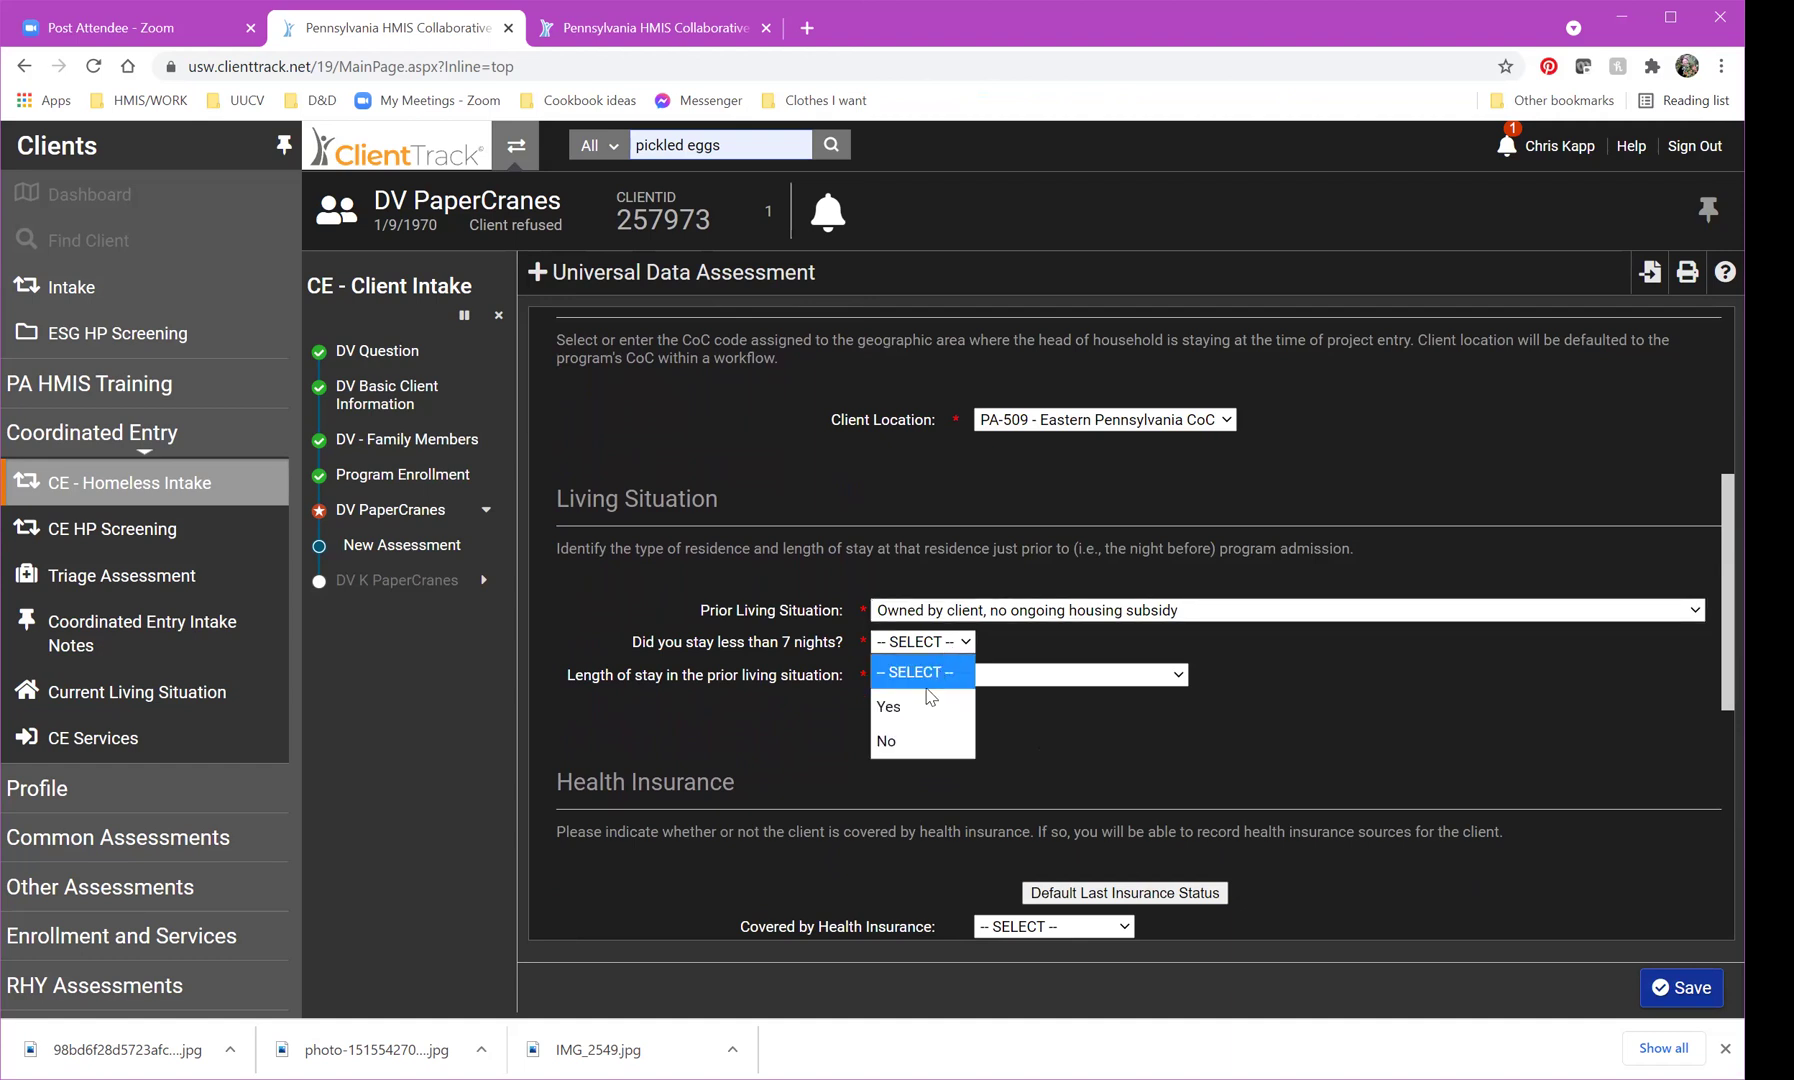
left_click(922, 740)
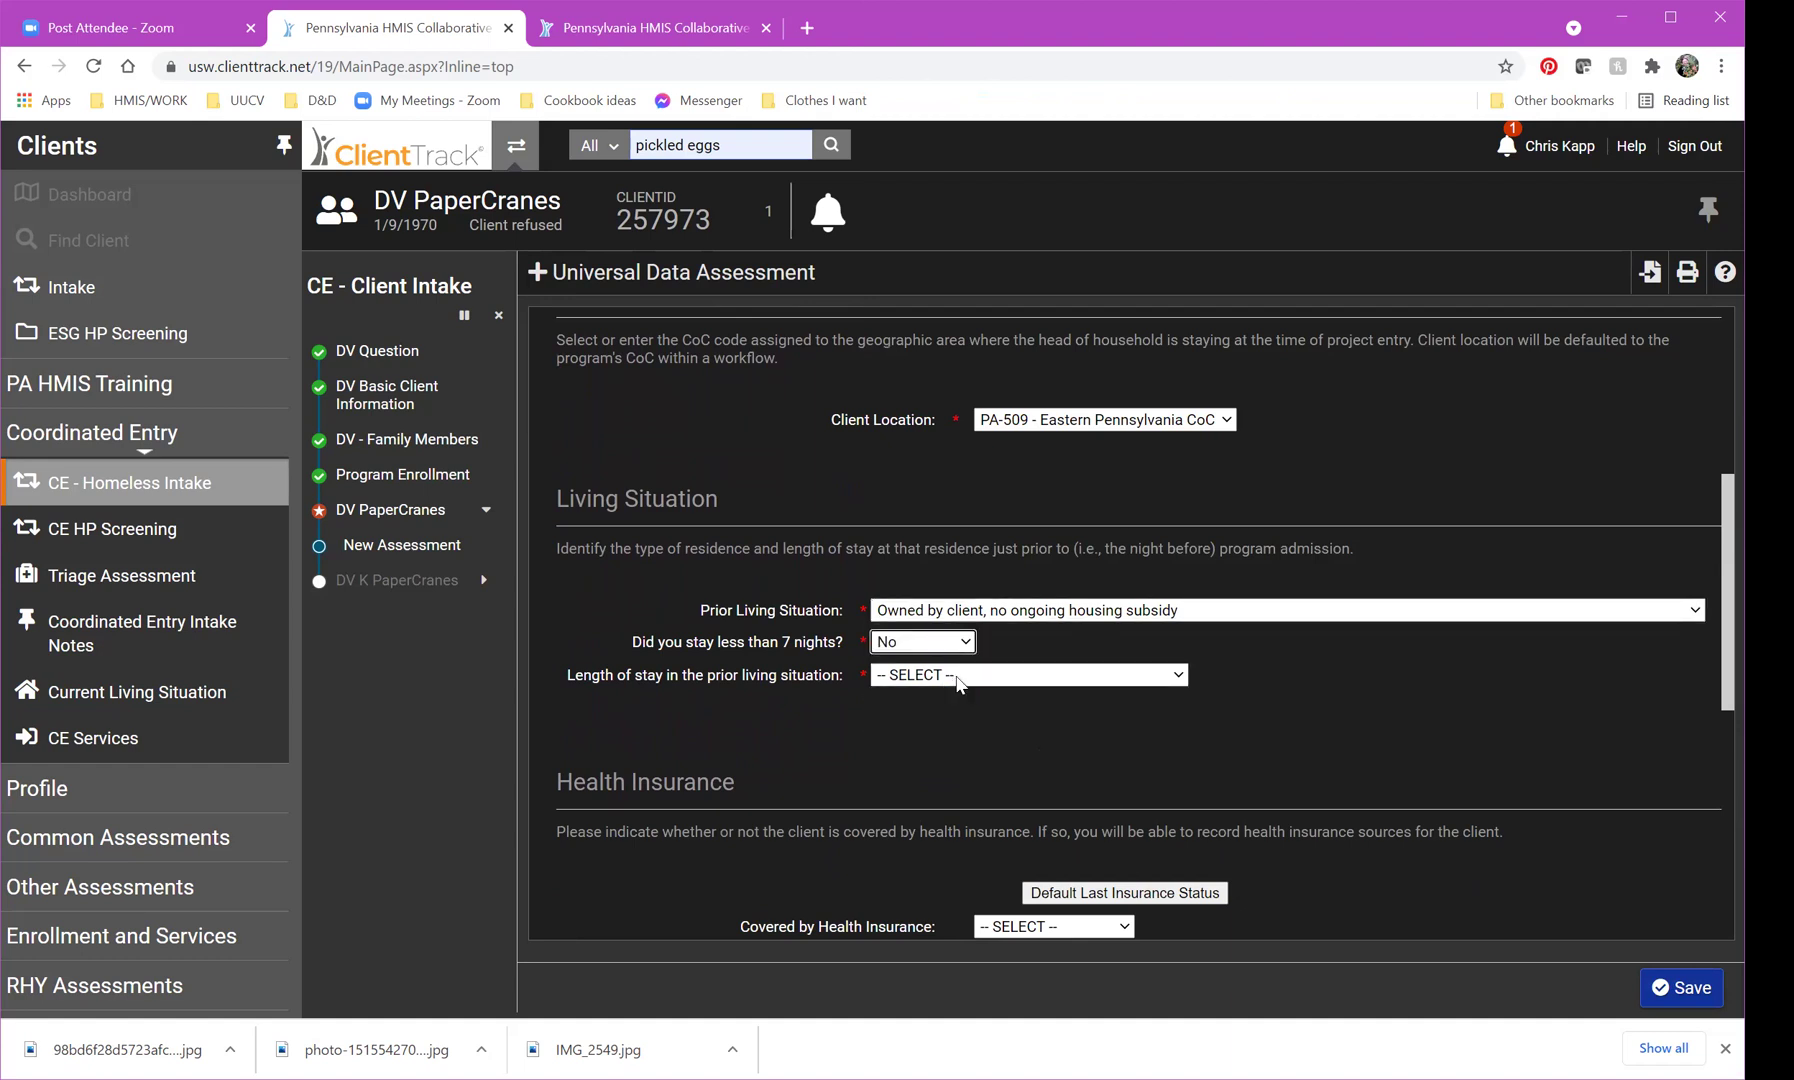
left_click(957, 676)
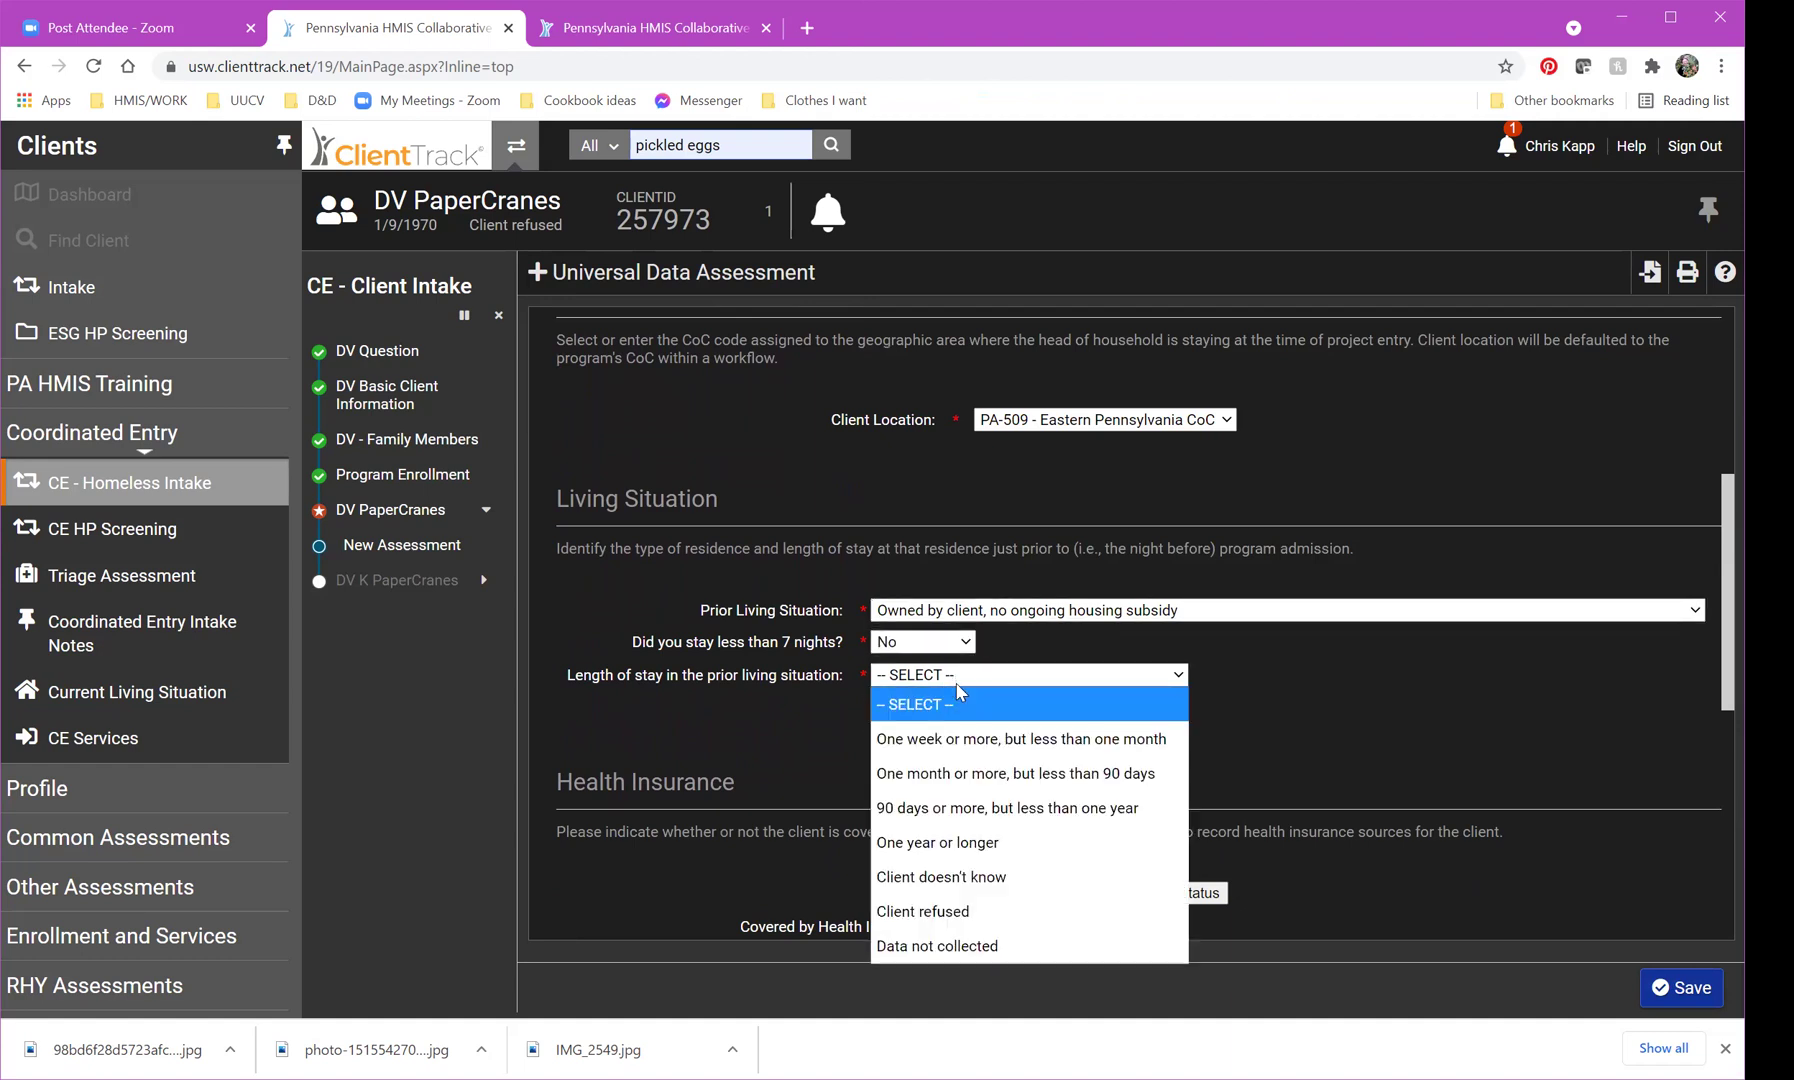
left_click(968, 845)
Review the health insurance section and save the head of household's Universal Data Assessment.
scroll(958, 715, "down", 3)
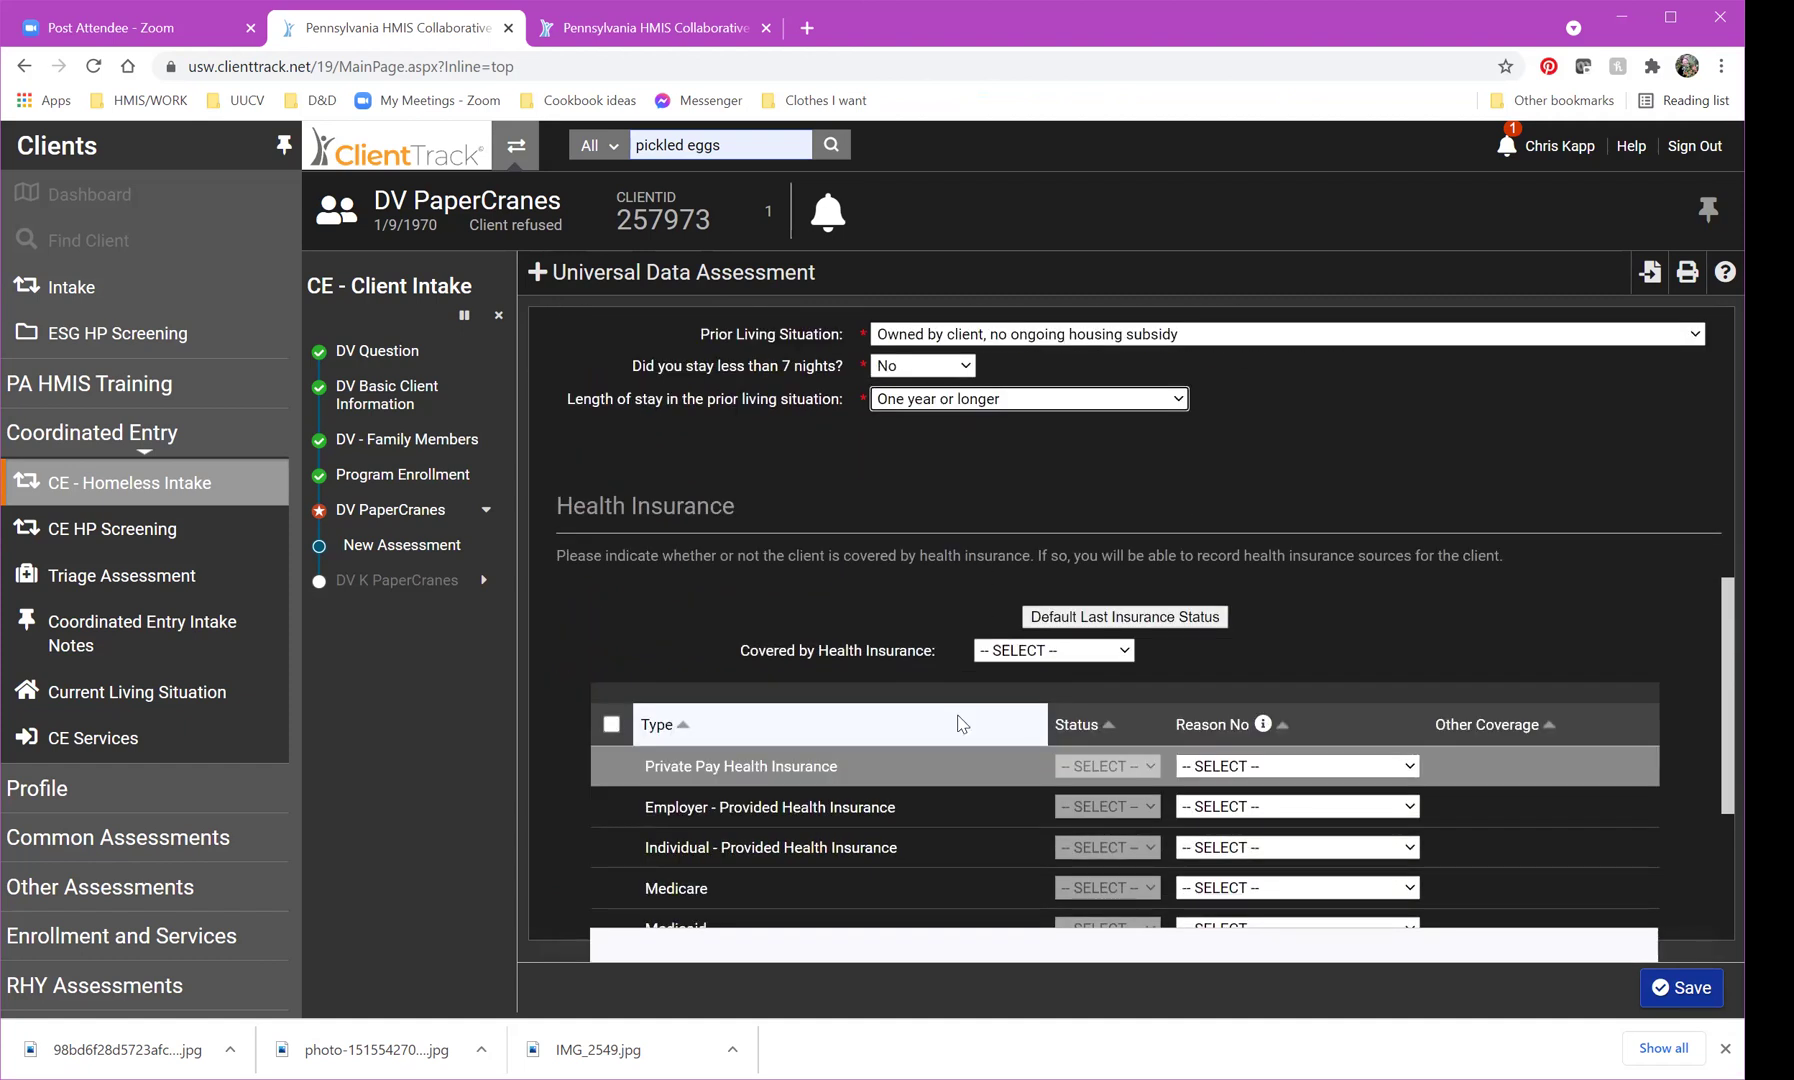
scroll(957, 723, "down", 3)
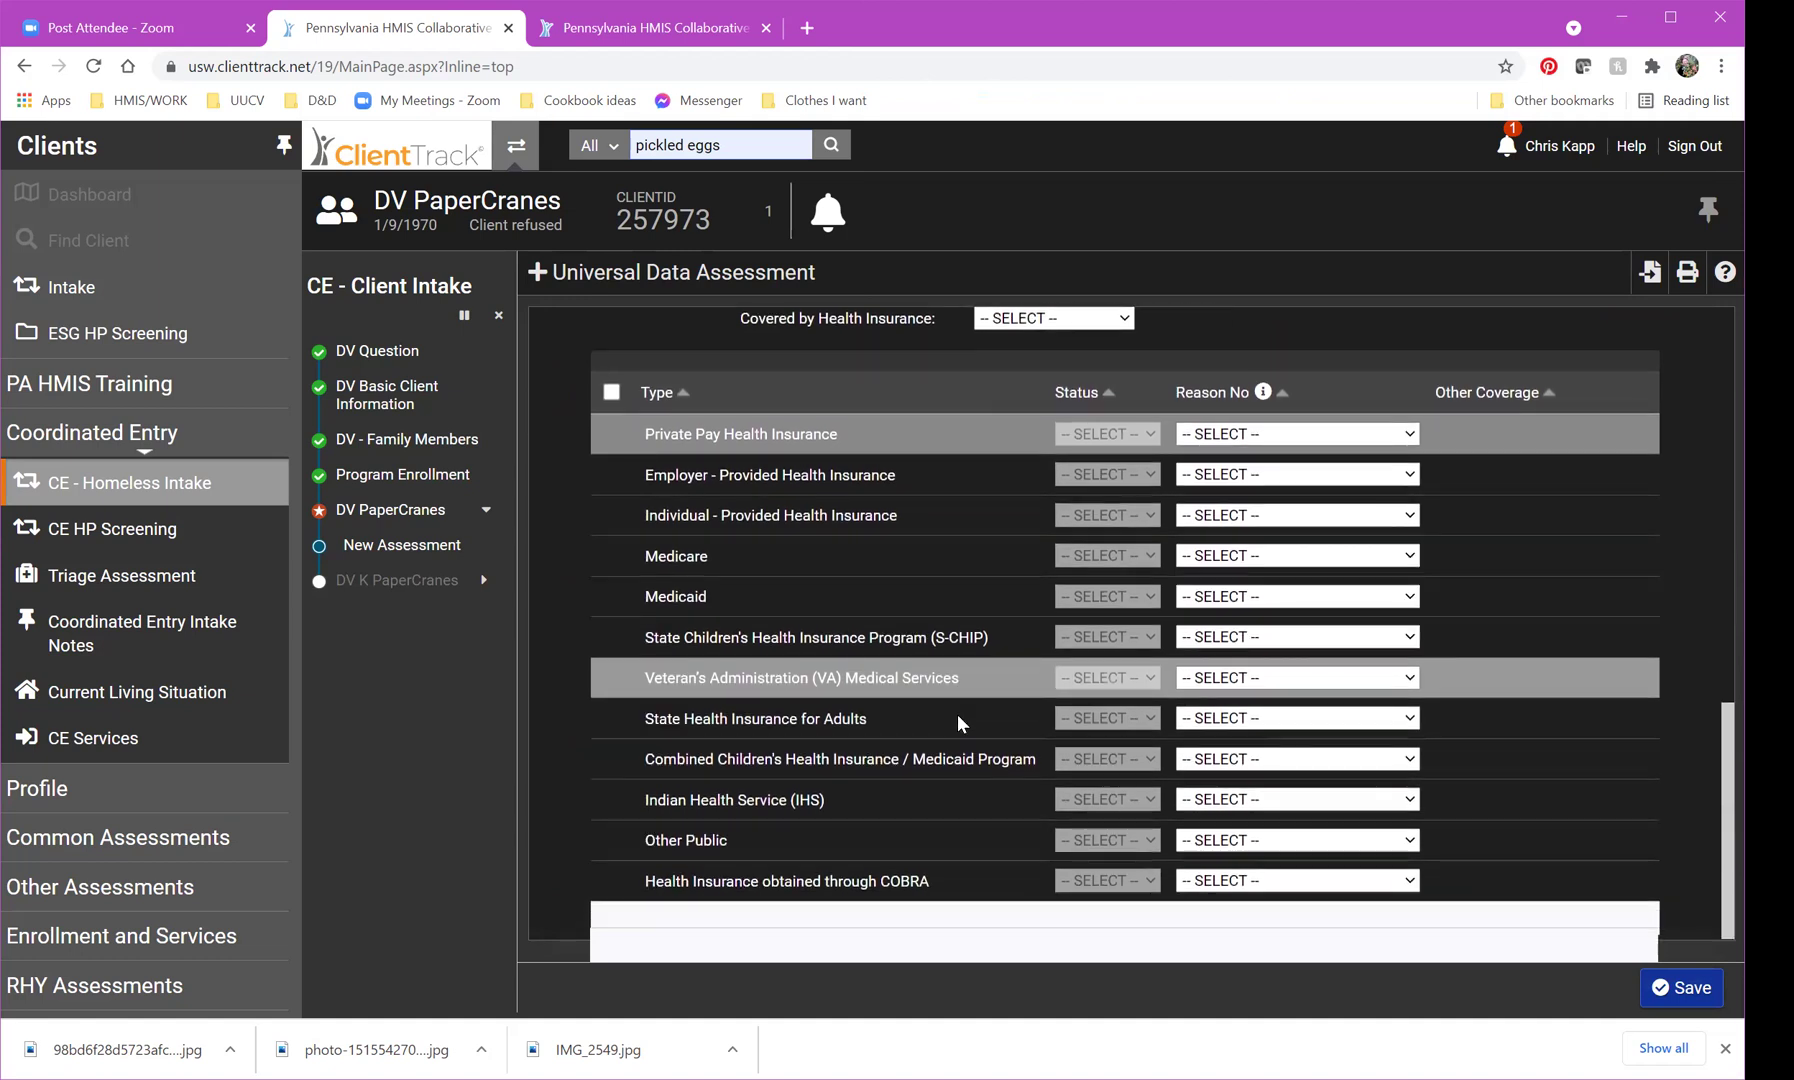
scroll(957, 713, "up", 2)
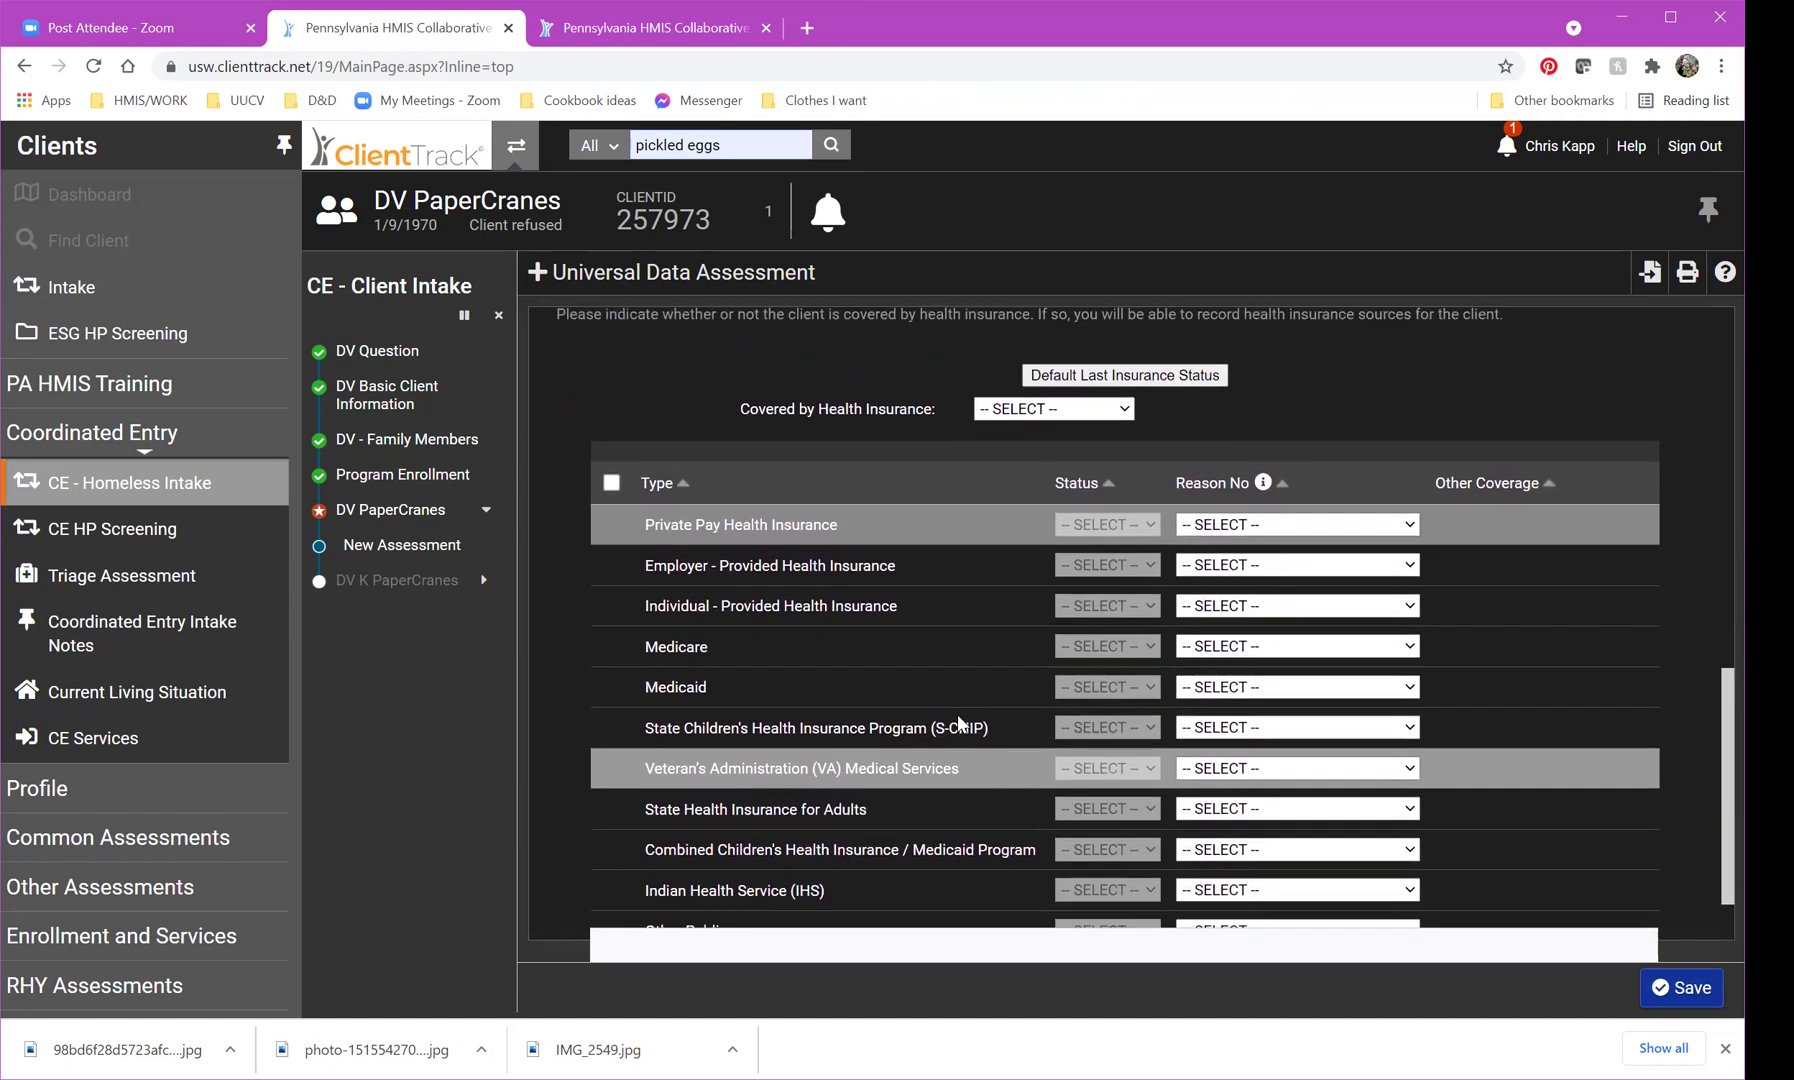
scroll(957, 713, "down", 2)
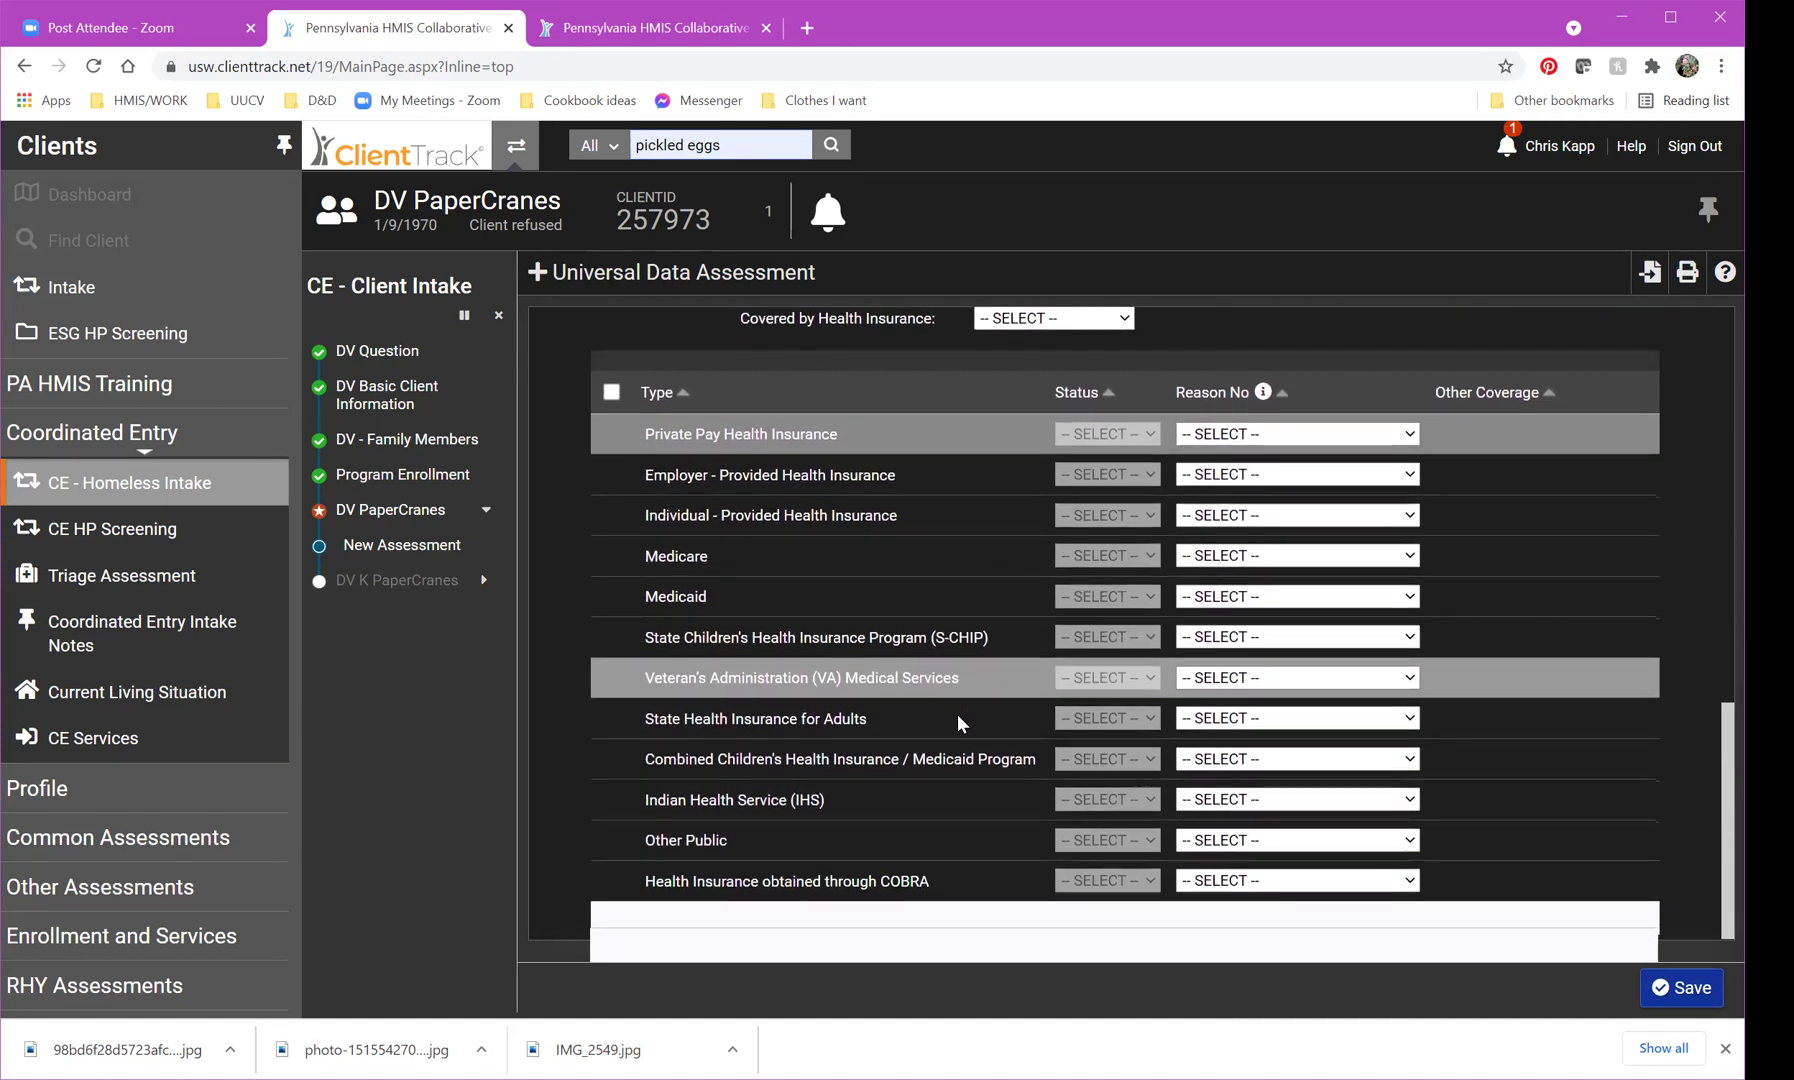
left_click(1675, 990)
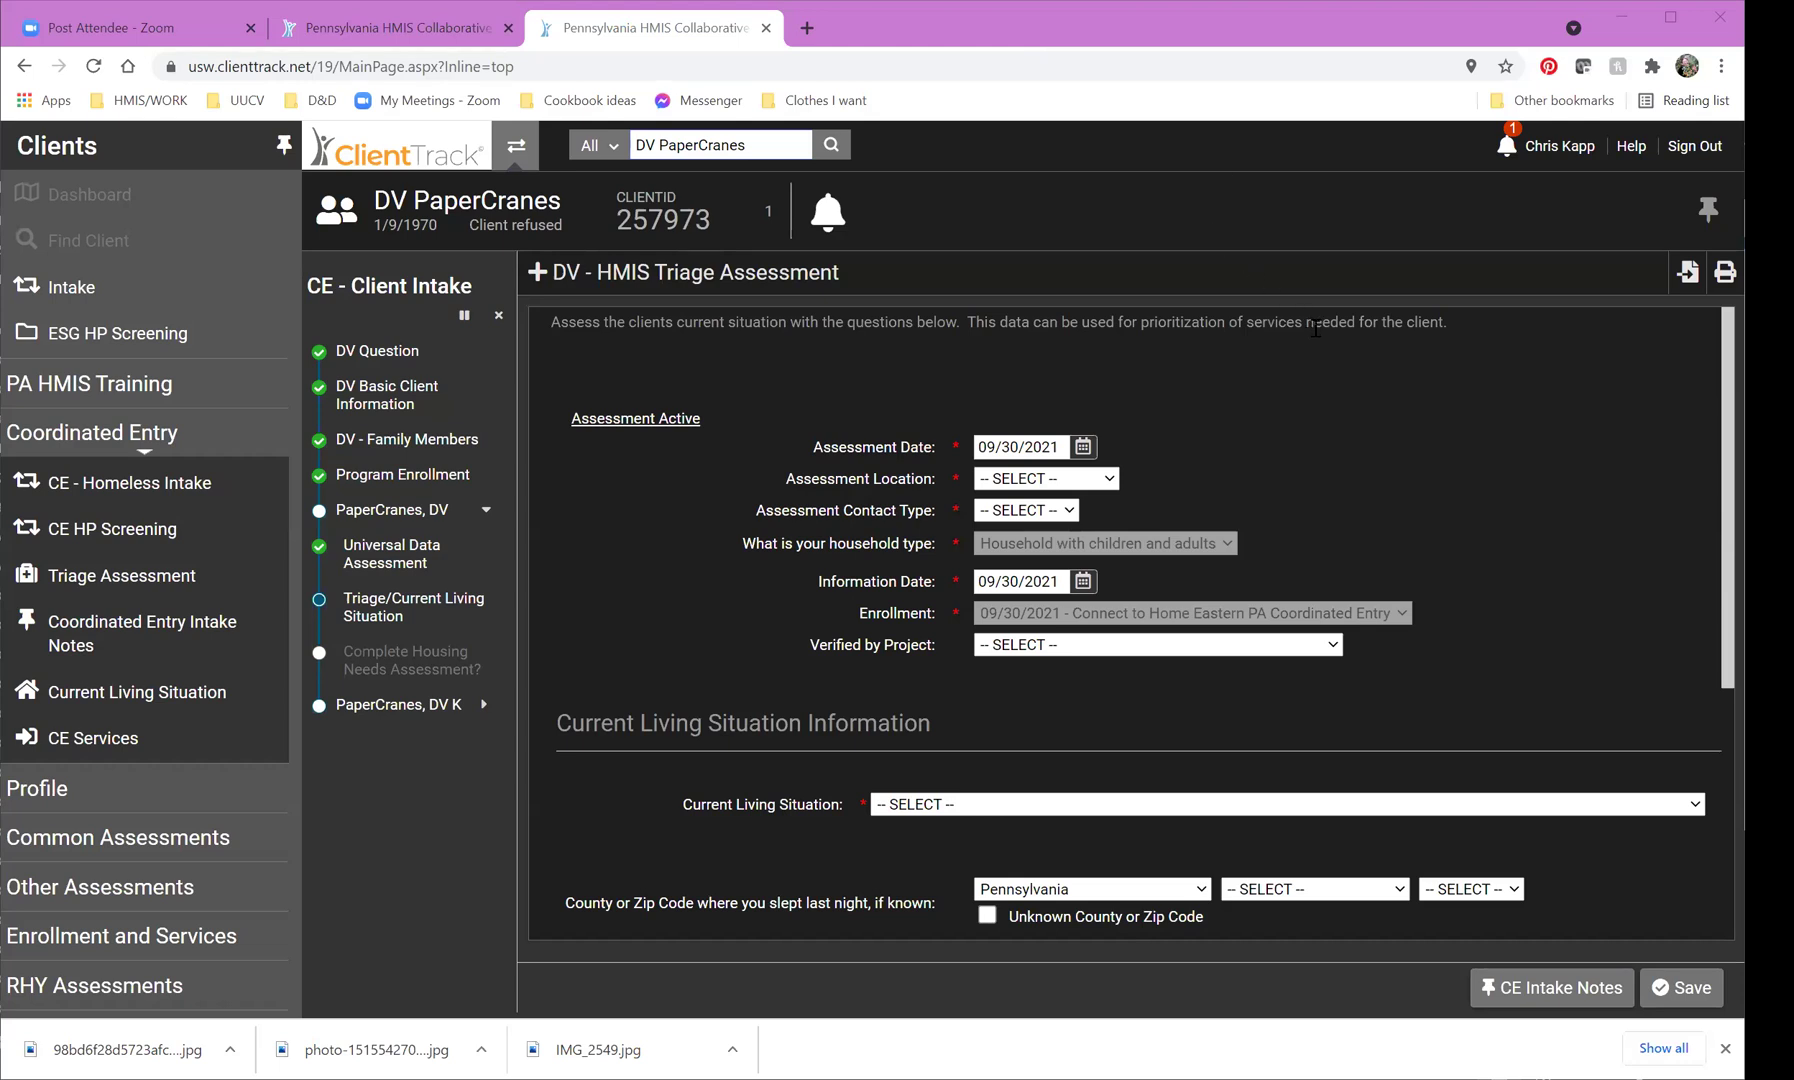
Set the triage assessment's location to Connect to Home and its contact type to In Person.
left_click(1087, 483)
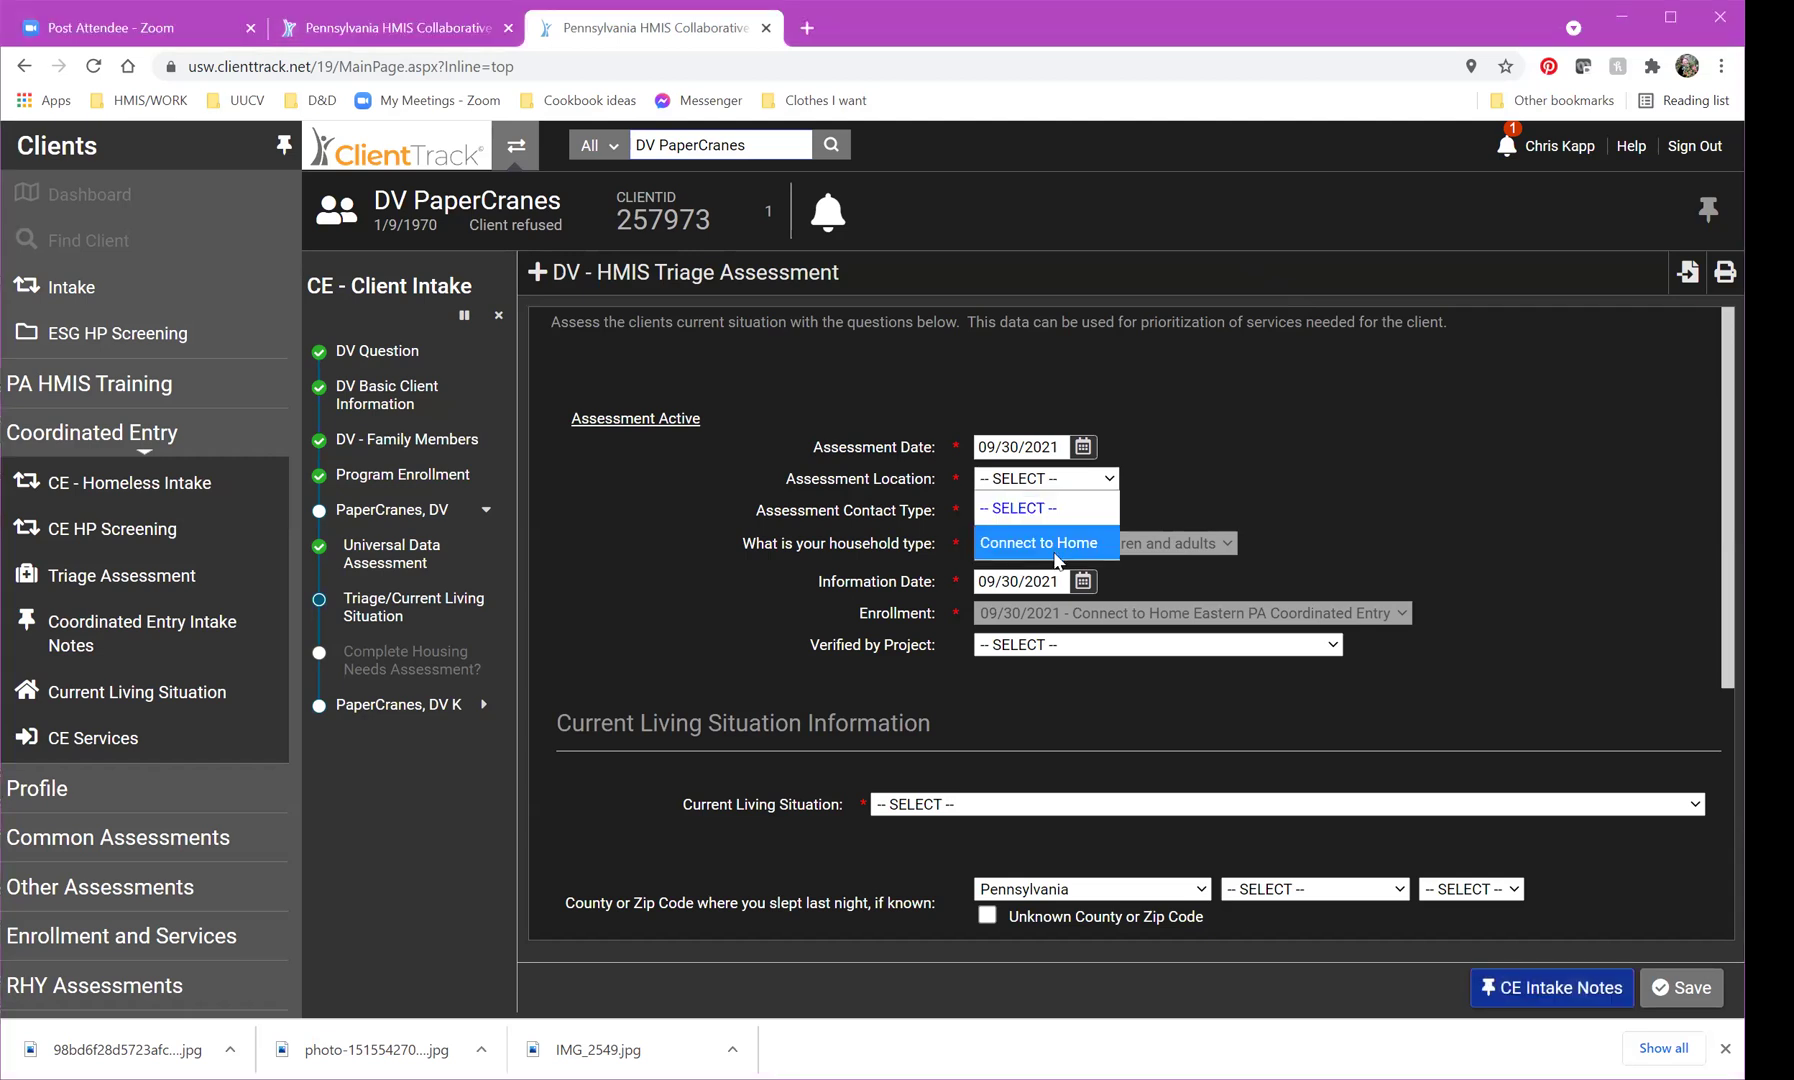
left_click(1055, 555)
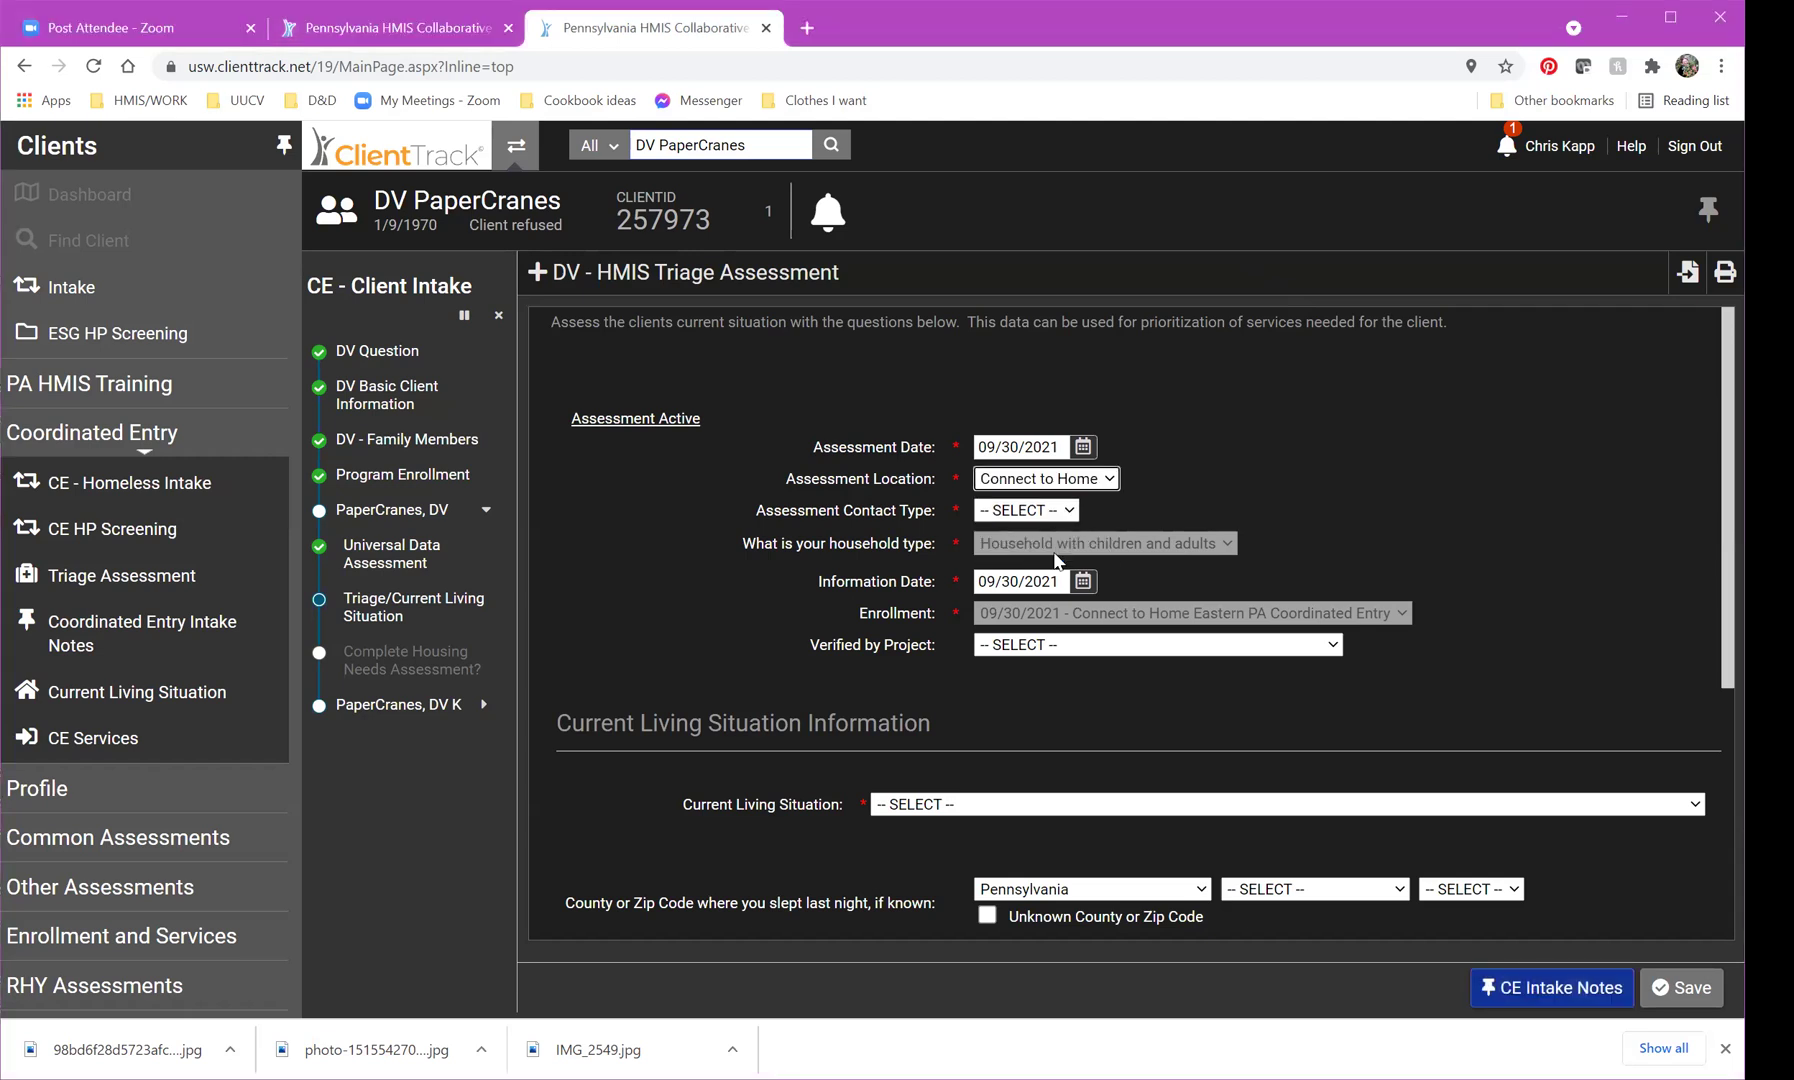
left_click(1025, 511)
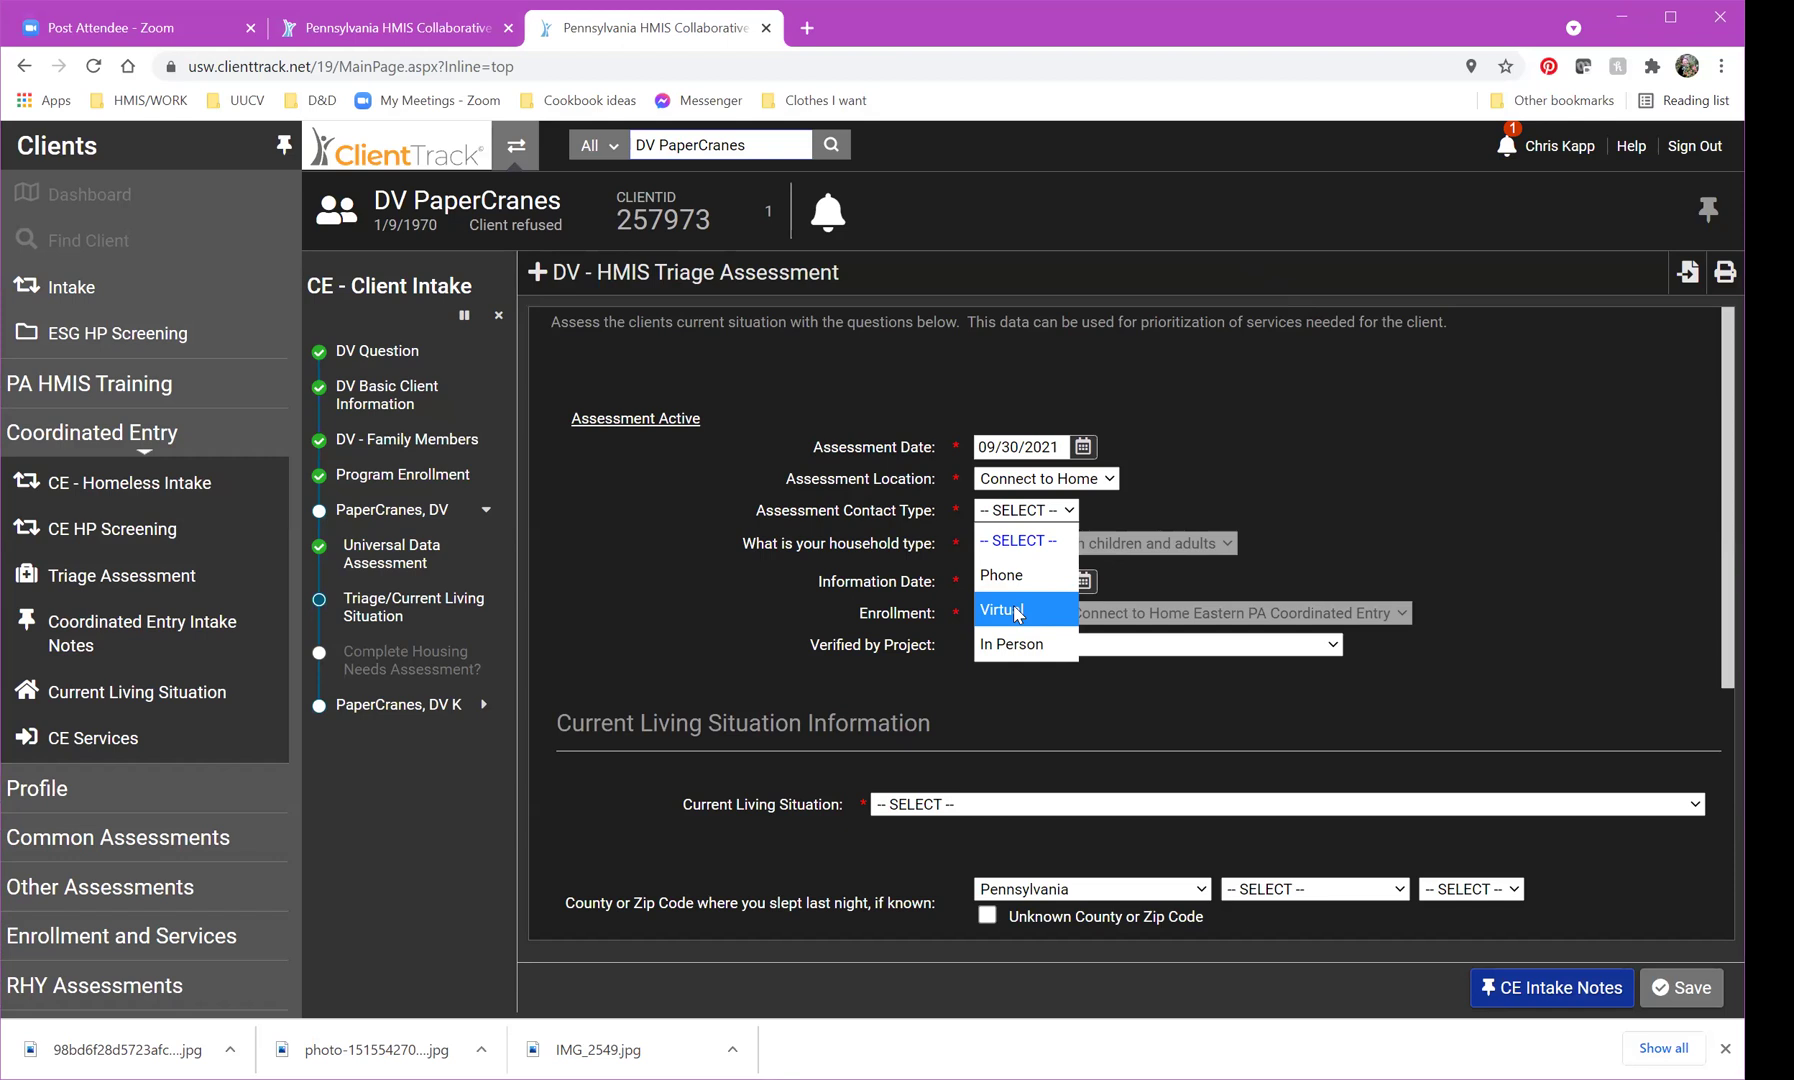
left_click(1007, 655)
Set the current living situation to "Staying or living in a family member's room, apartment or house" and leaving within 14 days to No.
scroll(1037, 722, "down", 2)
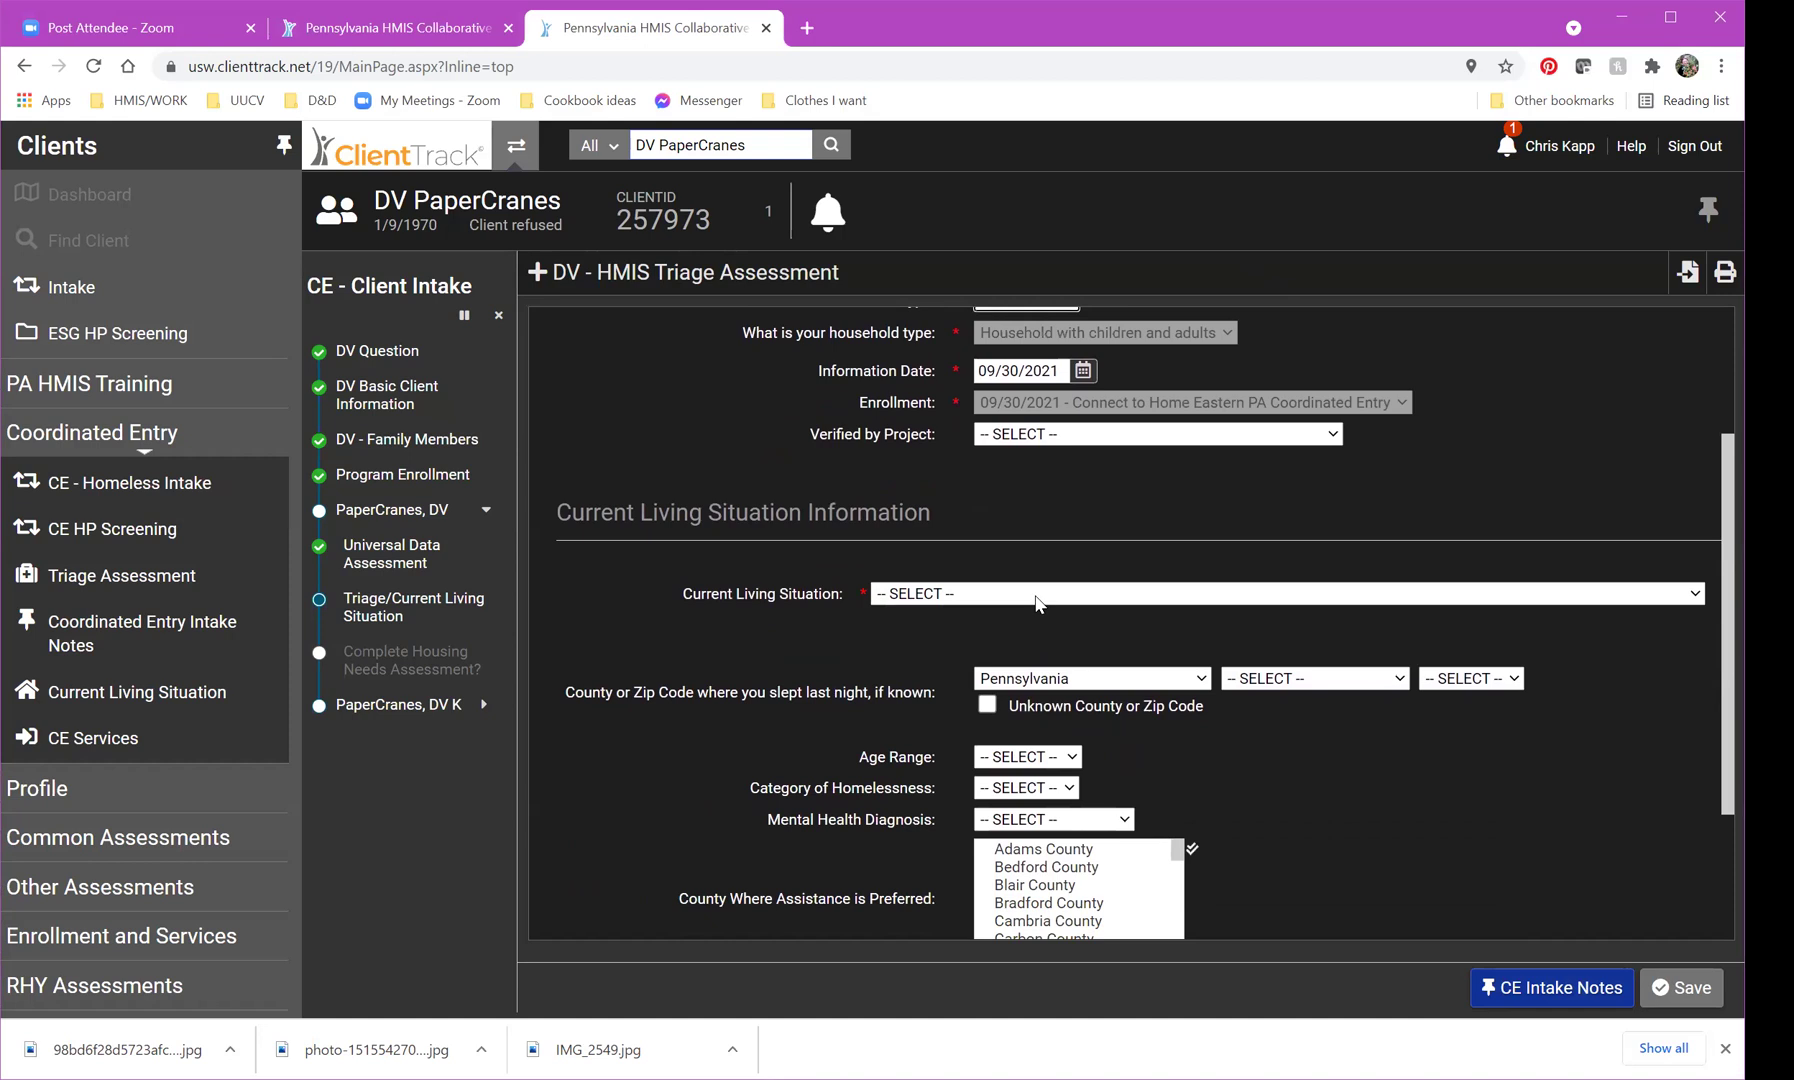
left_click(1037, 596)
scroll(1040, 560, "down", 1)
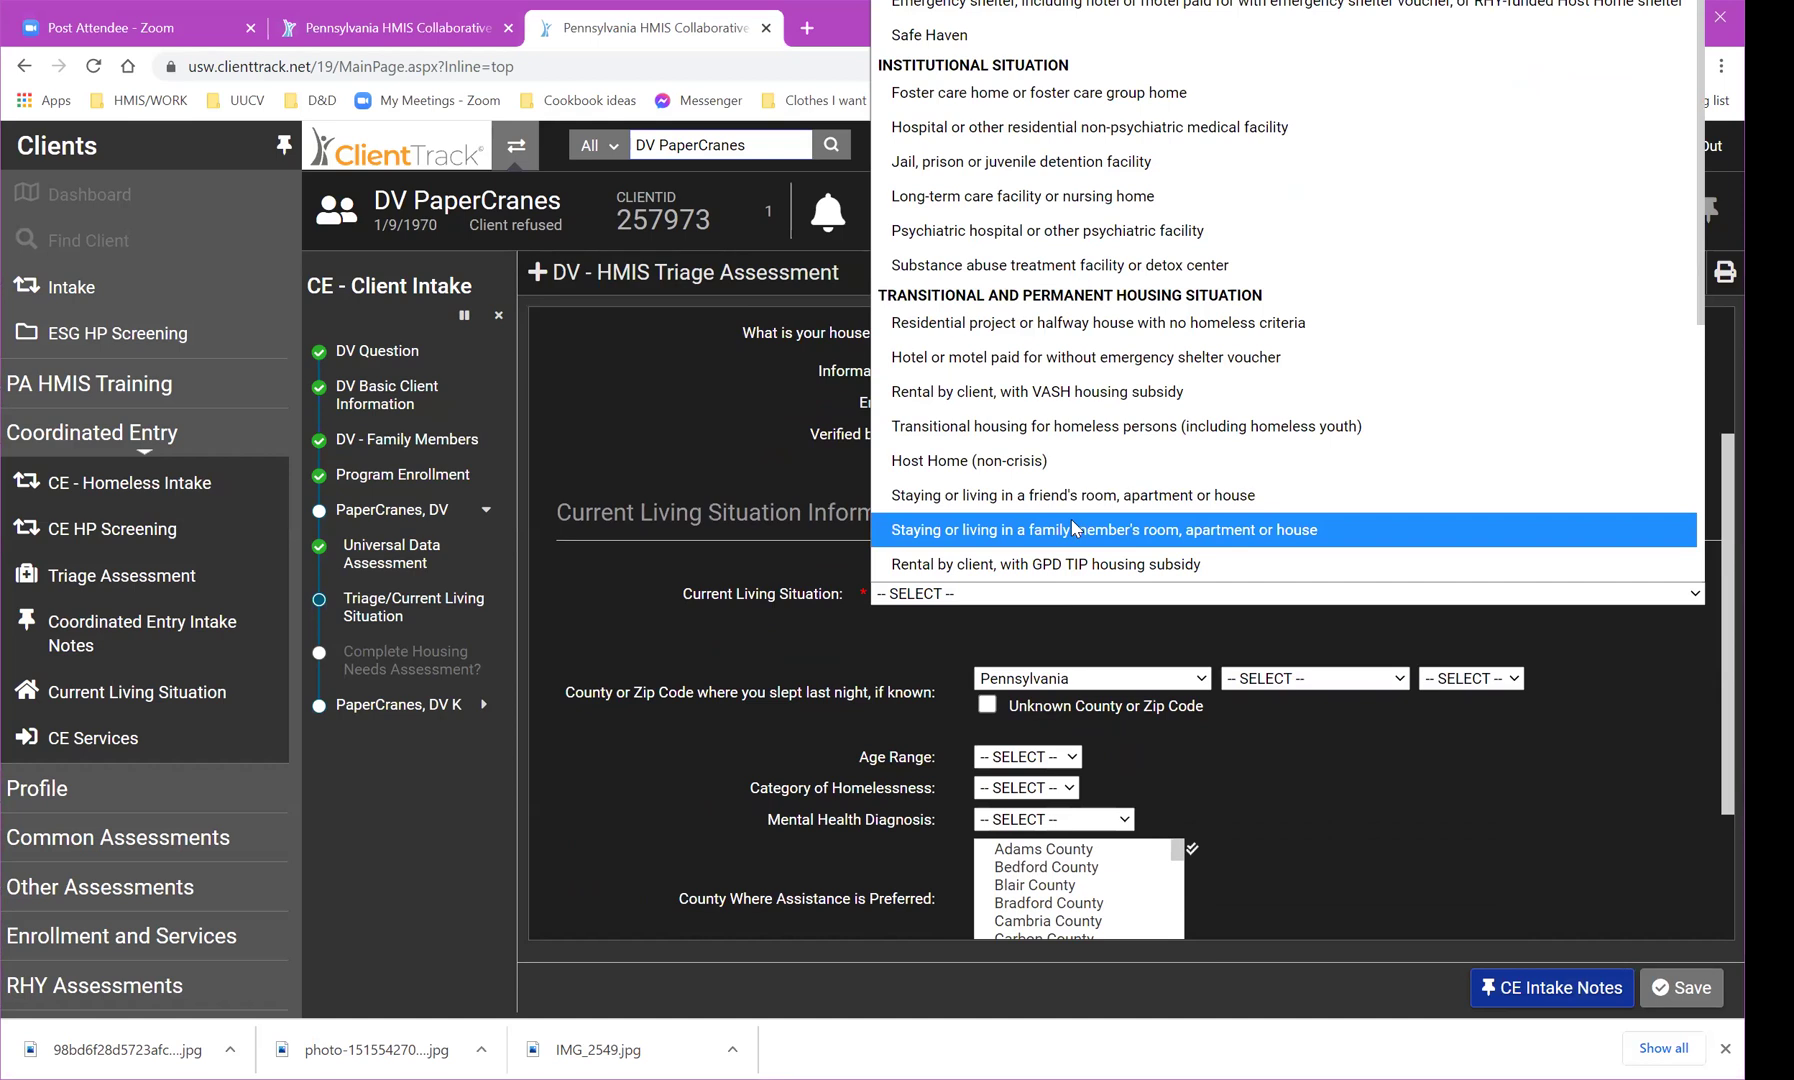
left_click(1069, 529)
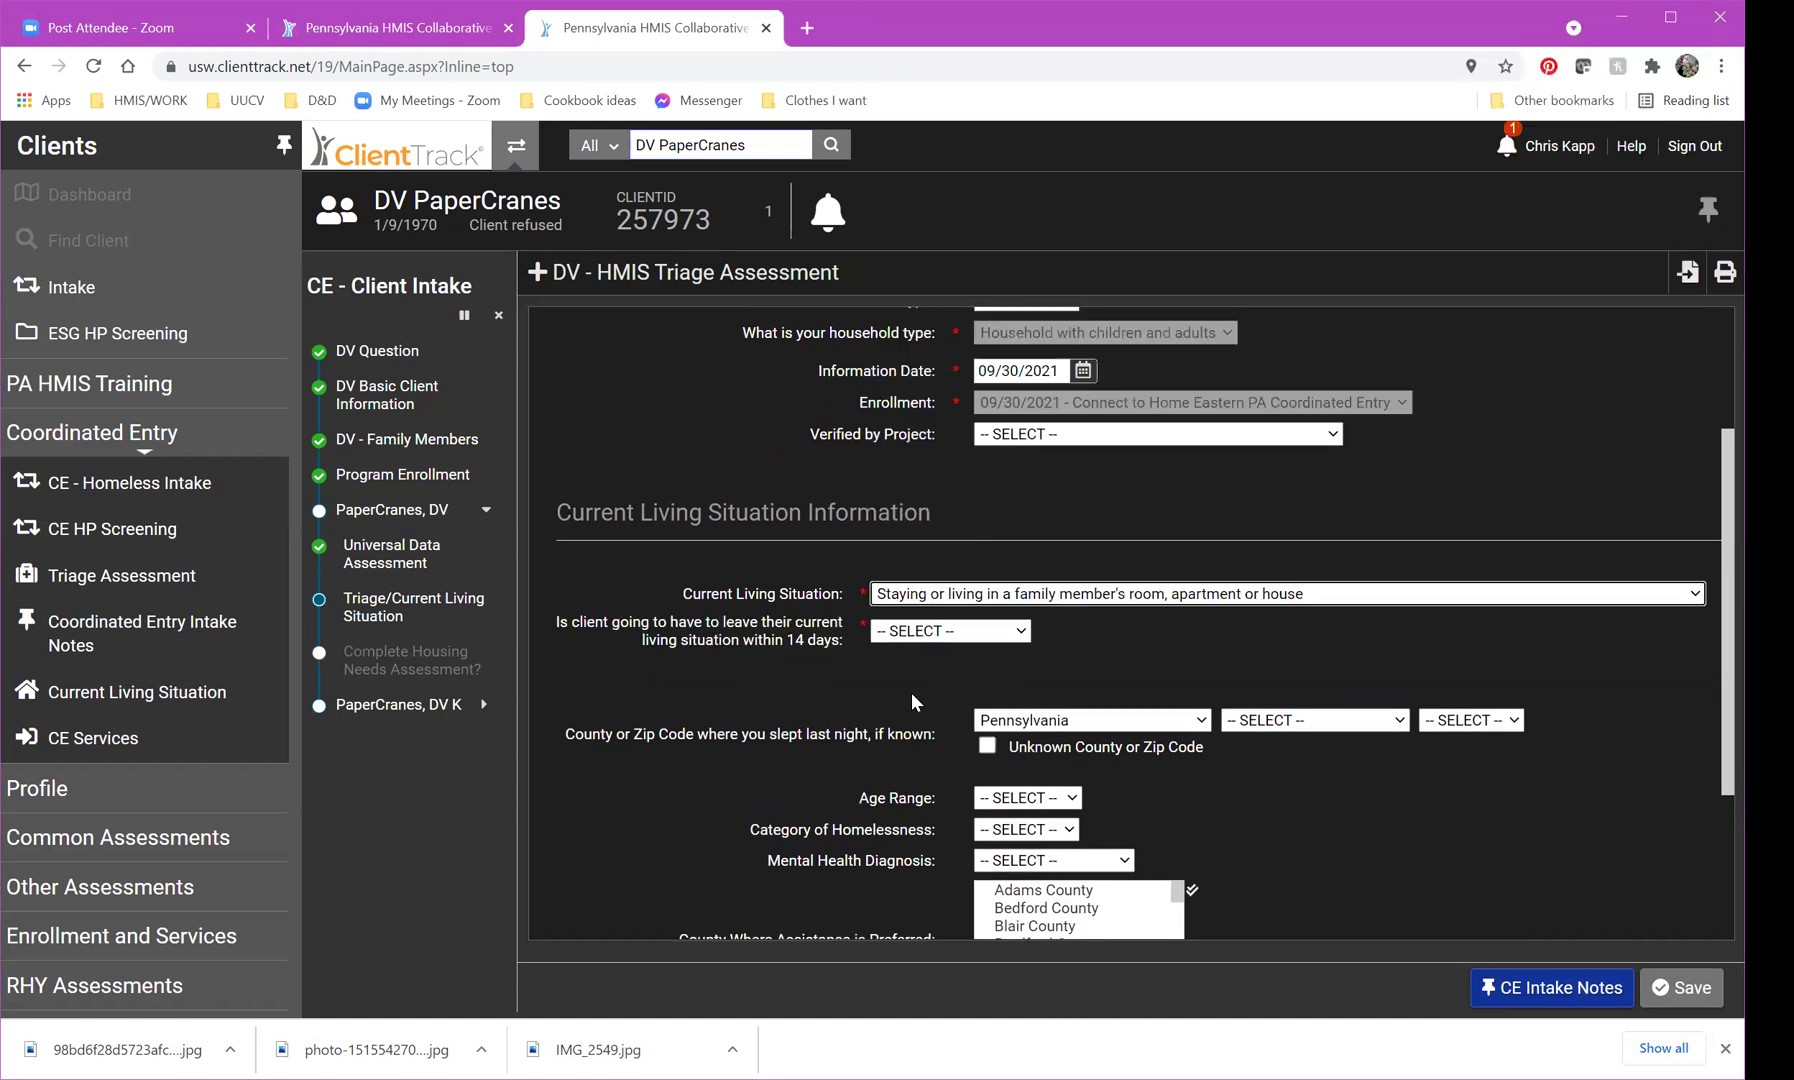
left_click(900, 636)
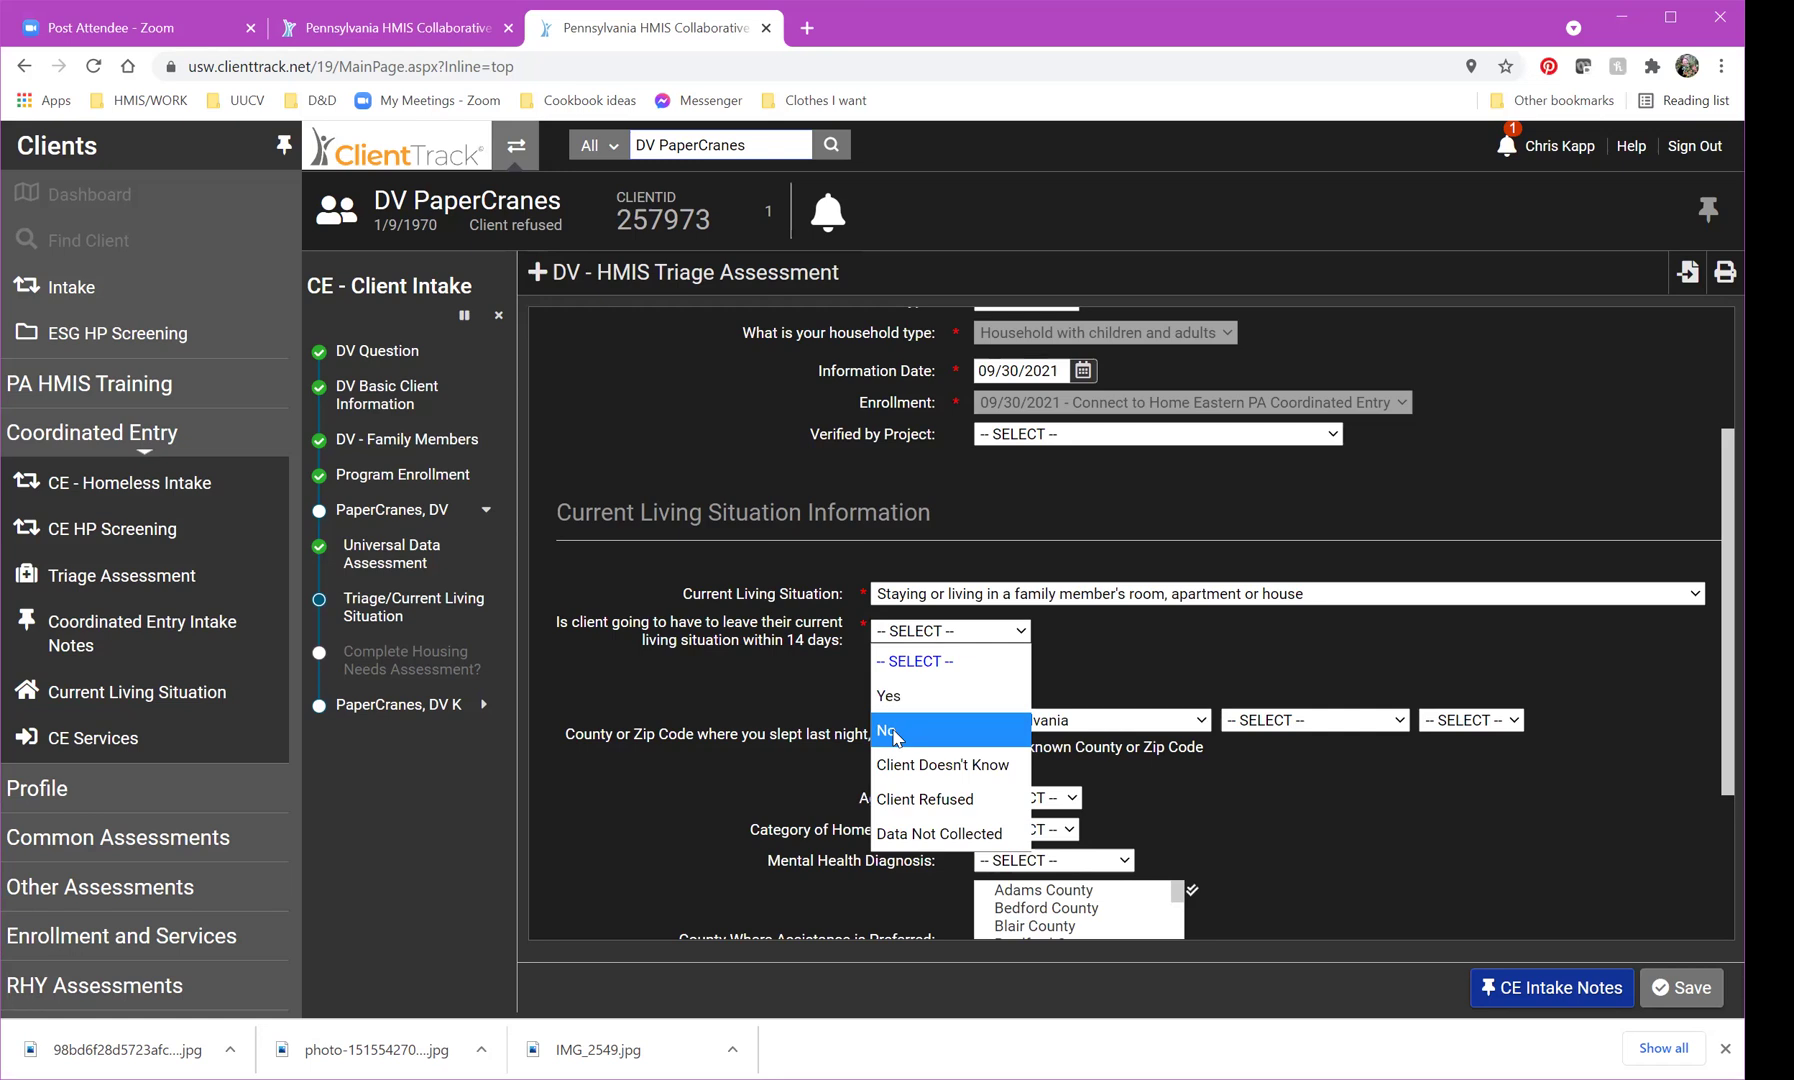
left_click(893, 734)
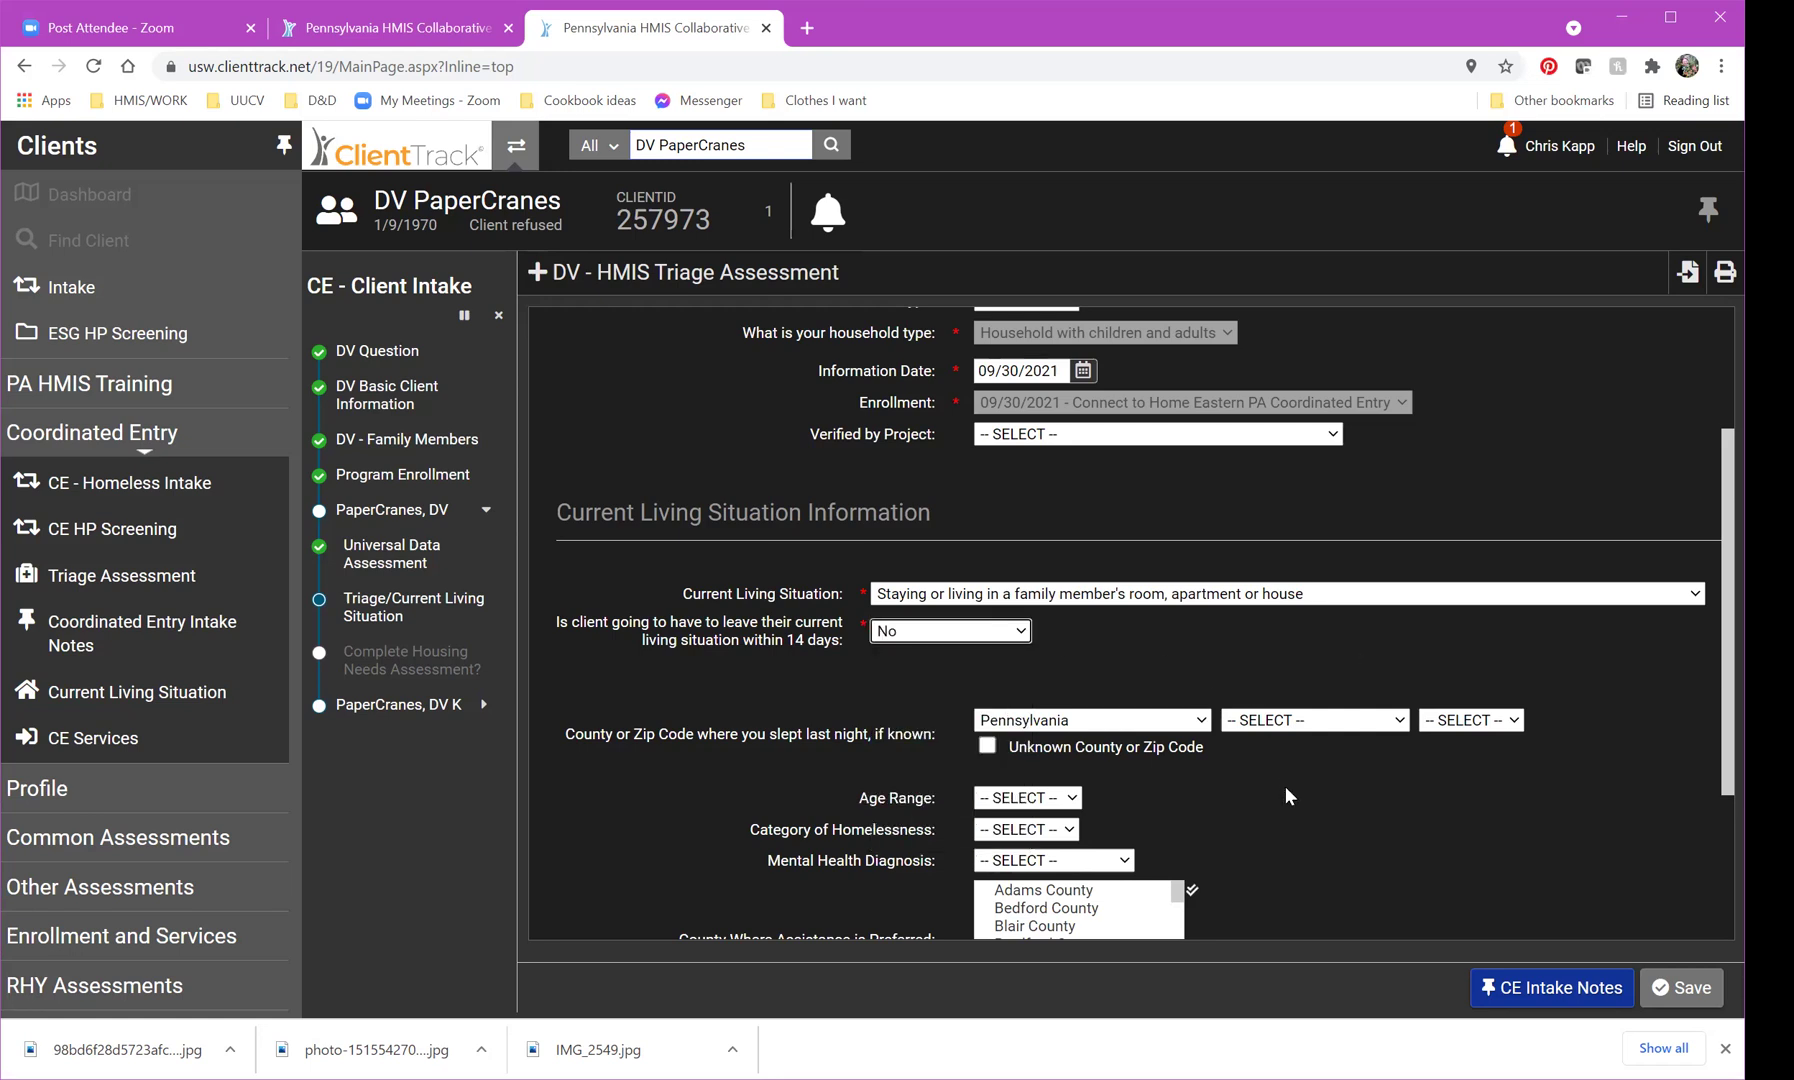
Record Schuylkill County and zip code 17901 as where the client slept last night.
scroll(1285, 786, "down", 2)
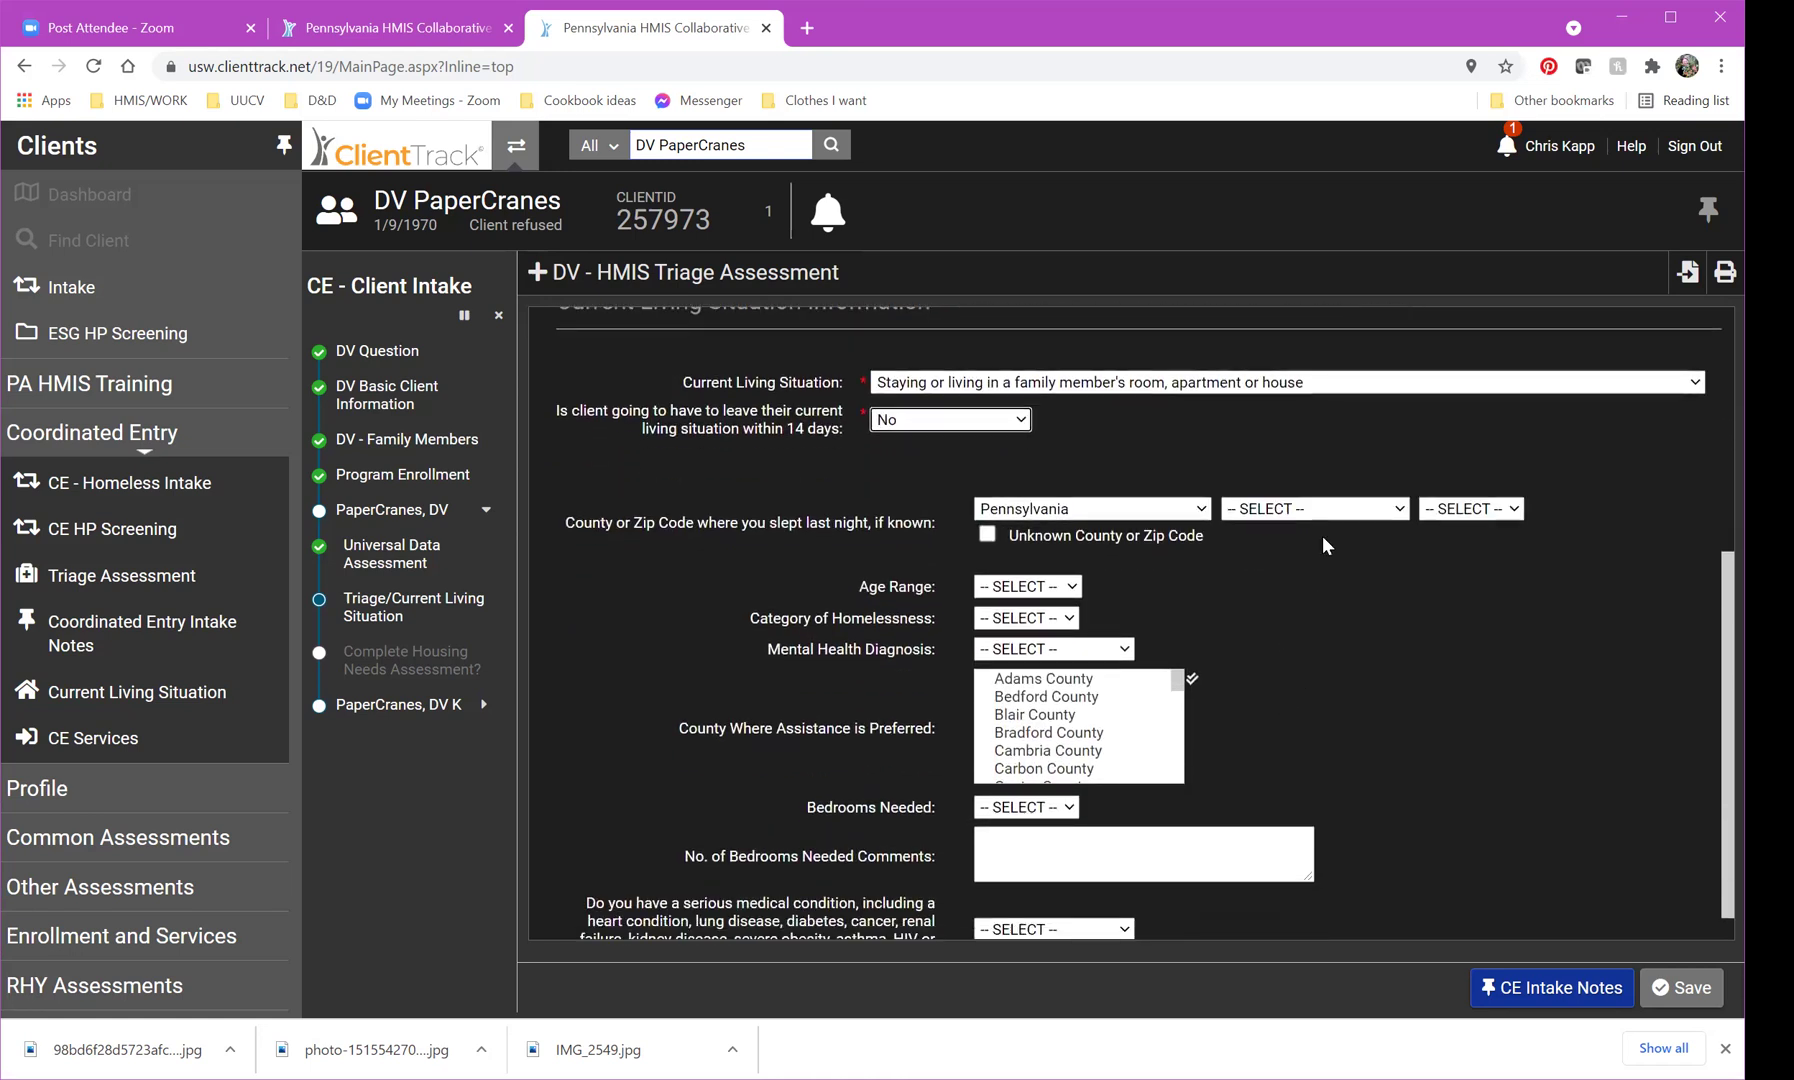
left_click(1316, 510)
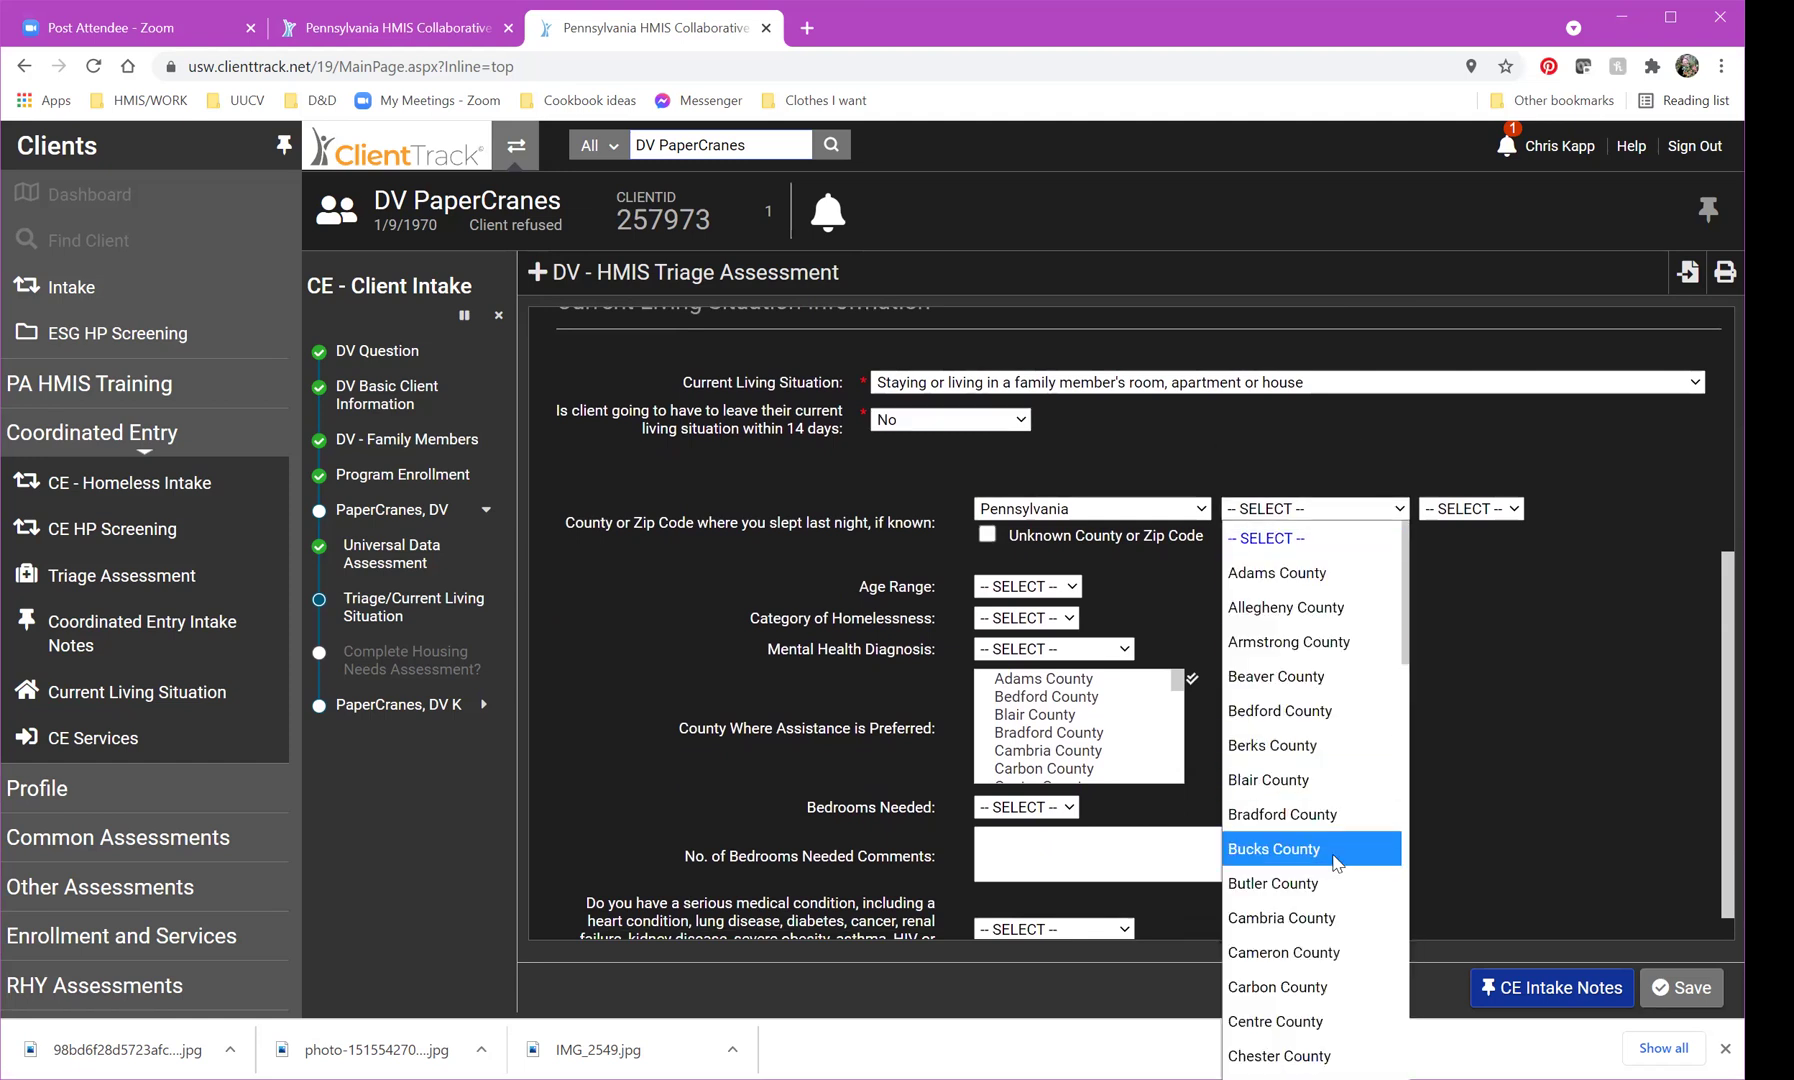
scroll(1334, 862, "down", 13)
scroll(1334, 862, "down", 3)
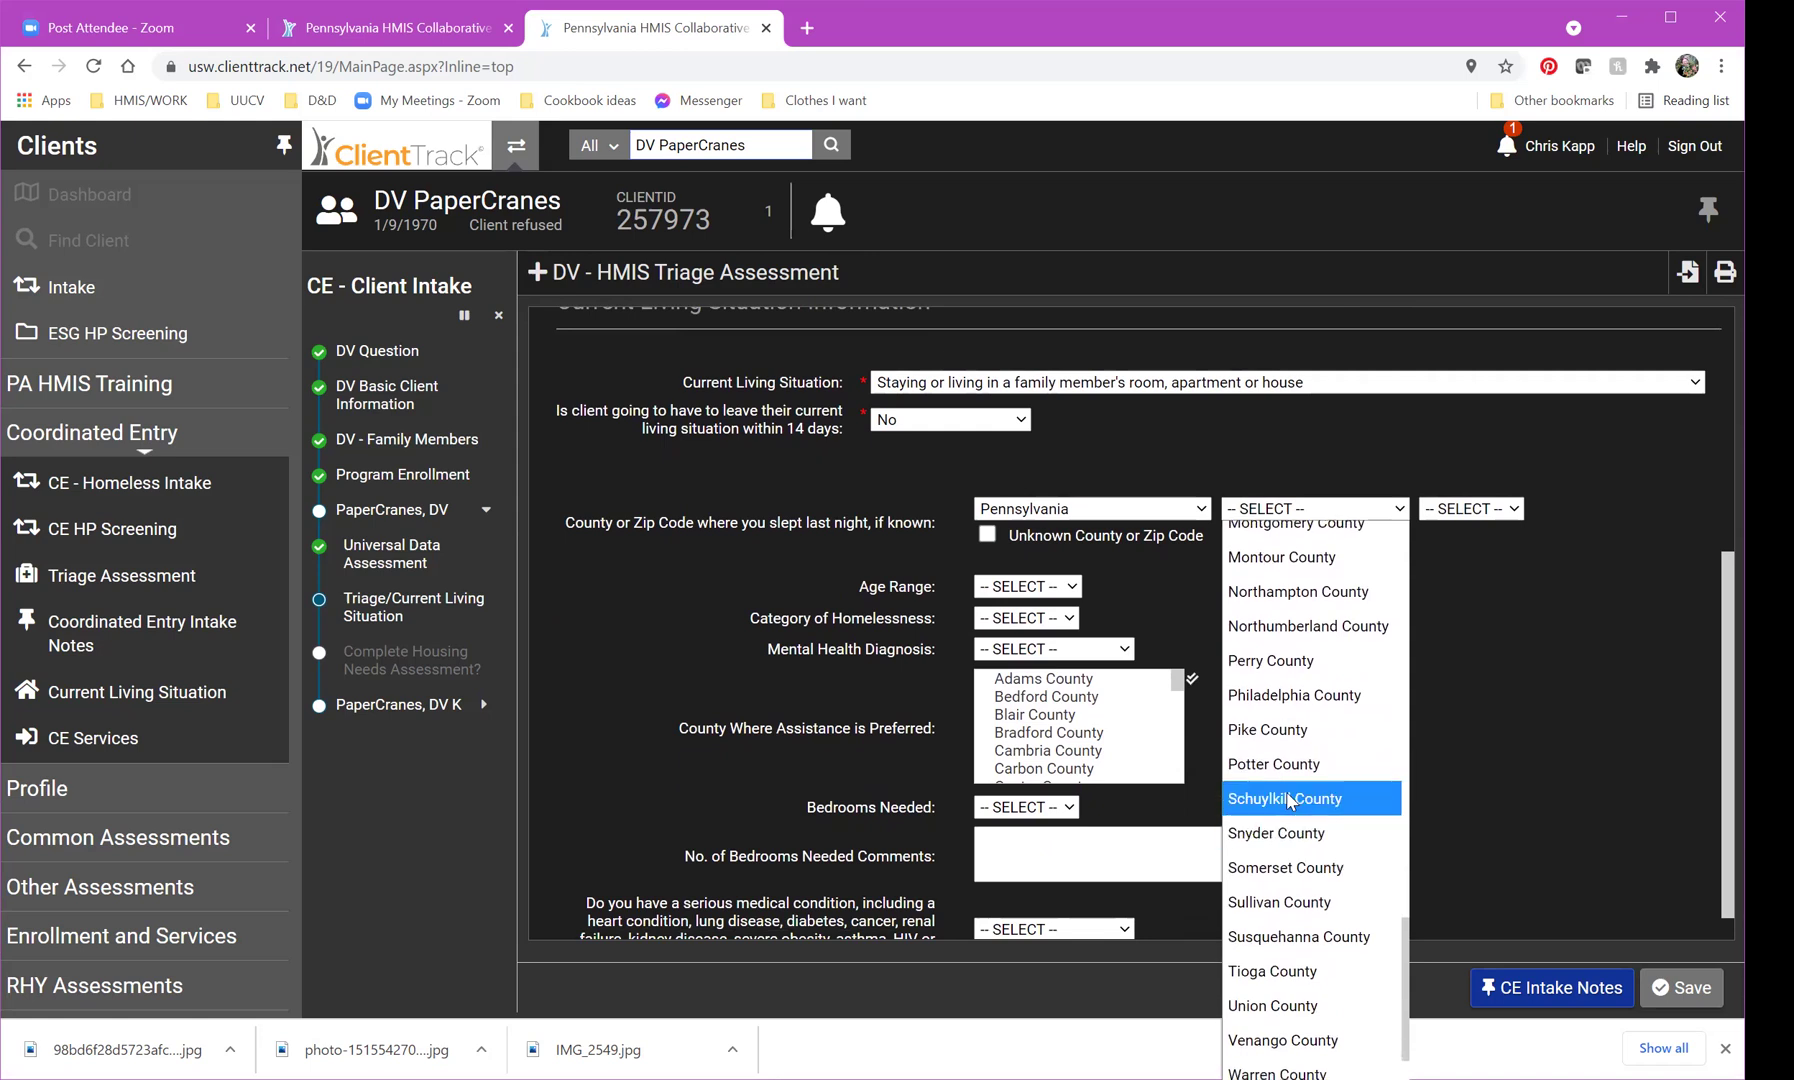
left_click(1287, 798)
left_click(1478, 508)
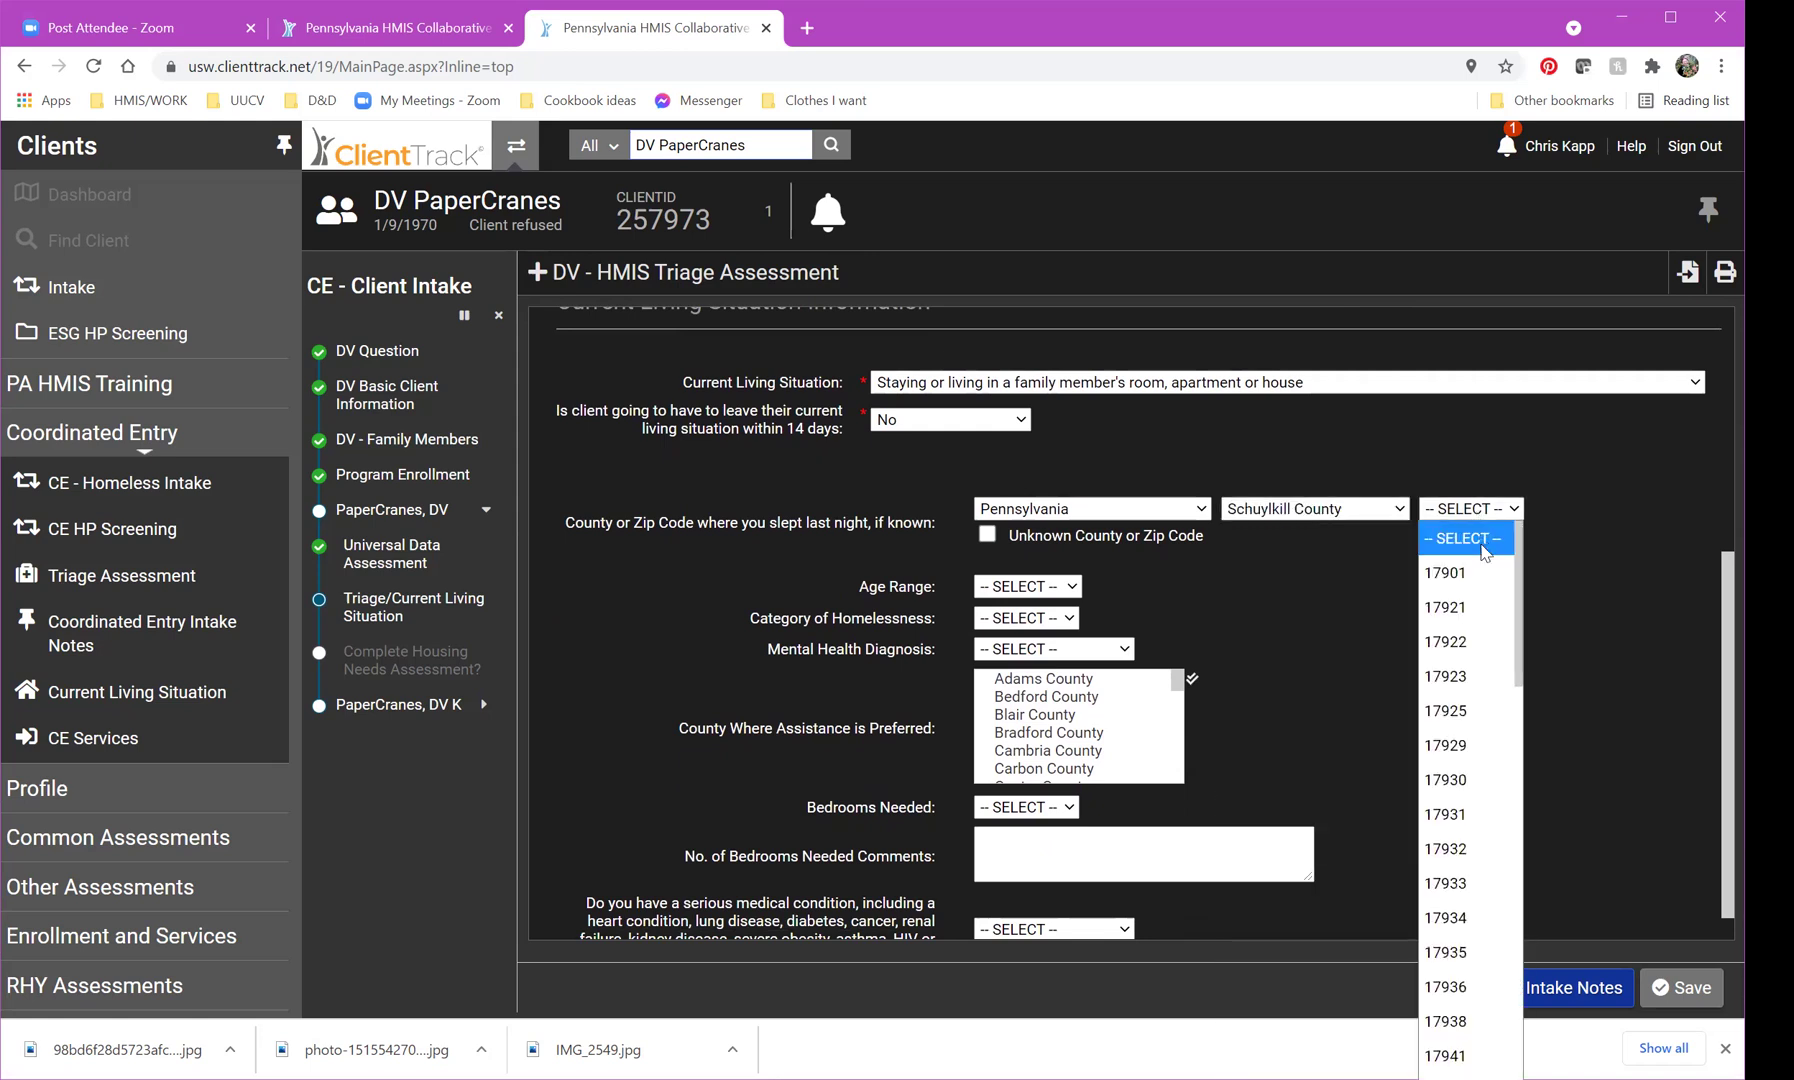
left_click(1479, 584)
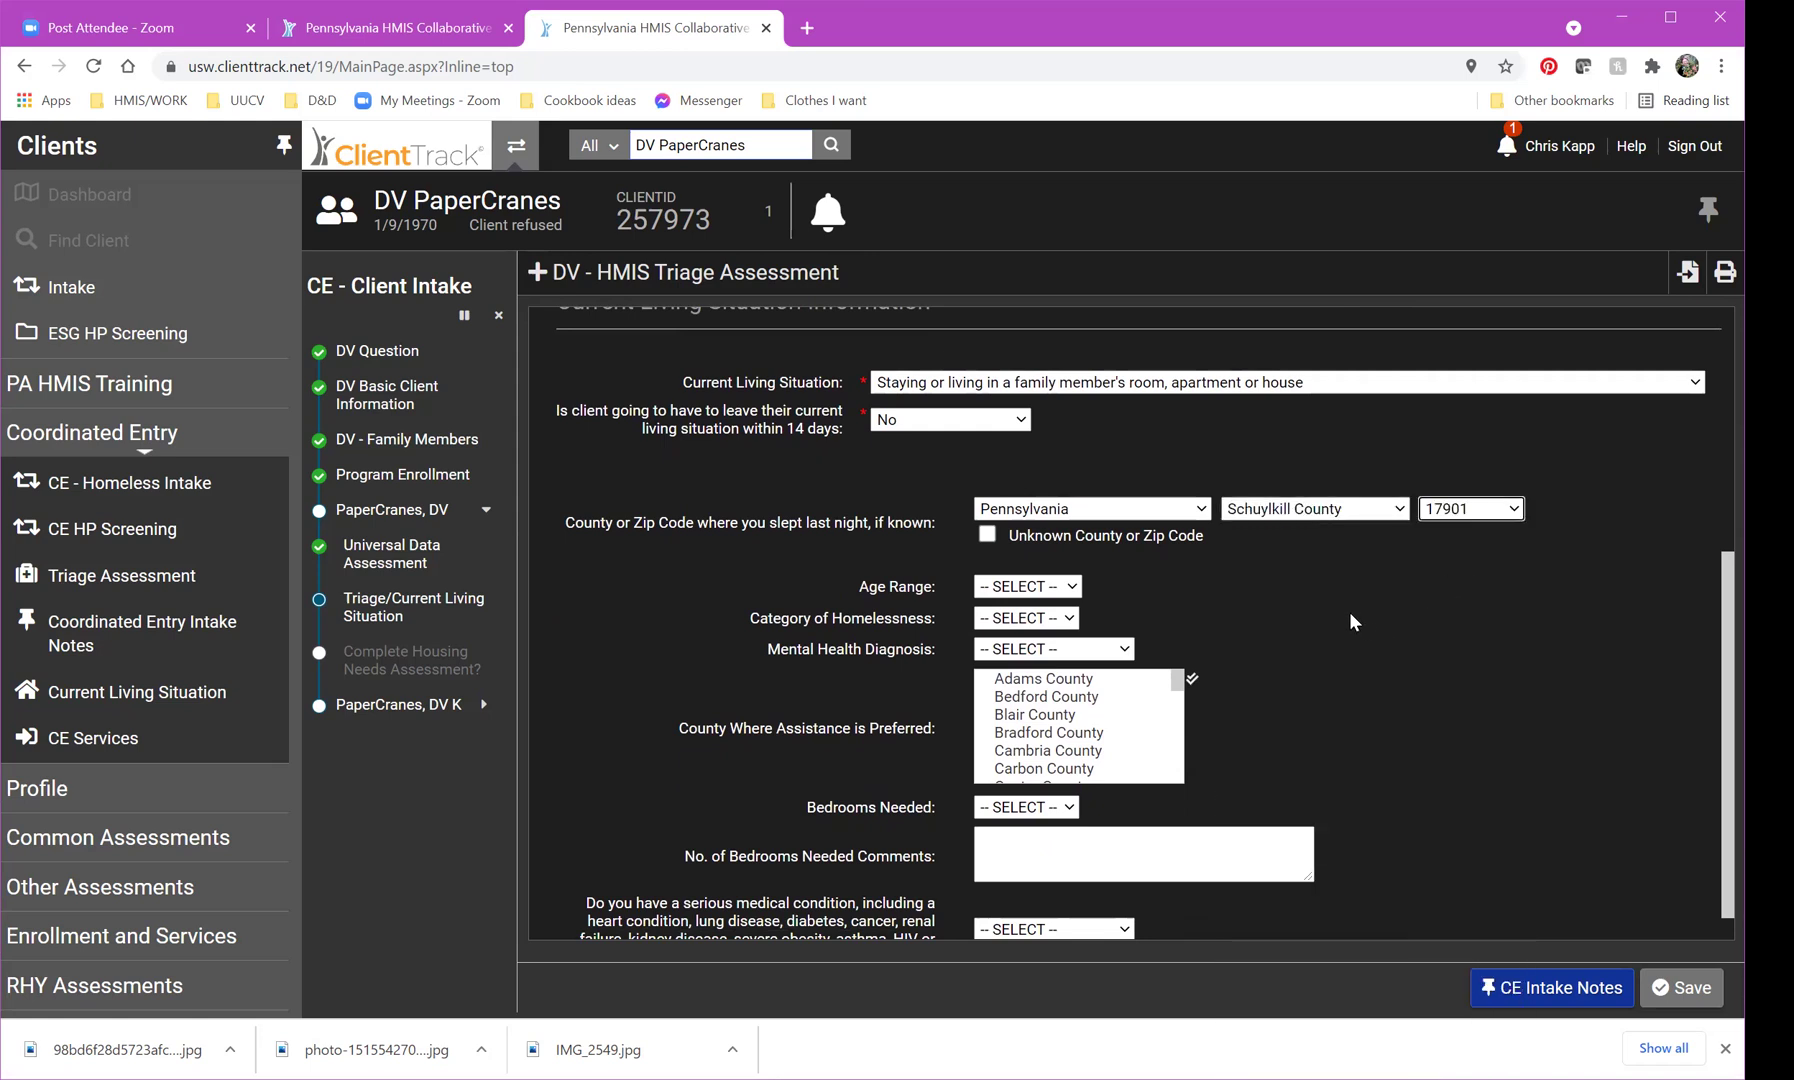
Set the age range to 25 - 30 and the mental health diagnosis to No.
scroll(1271, 588, "down", 1)
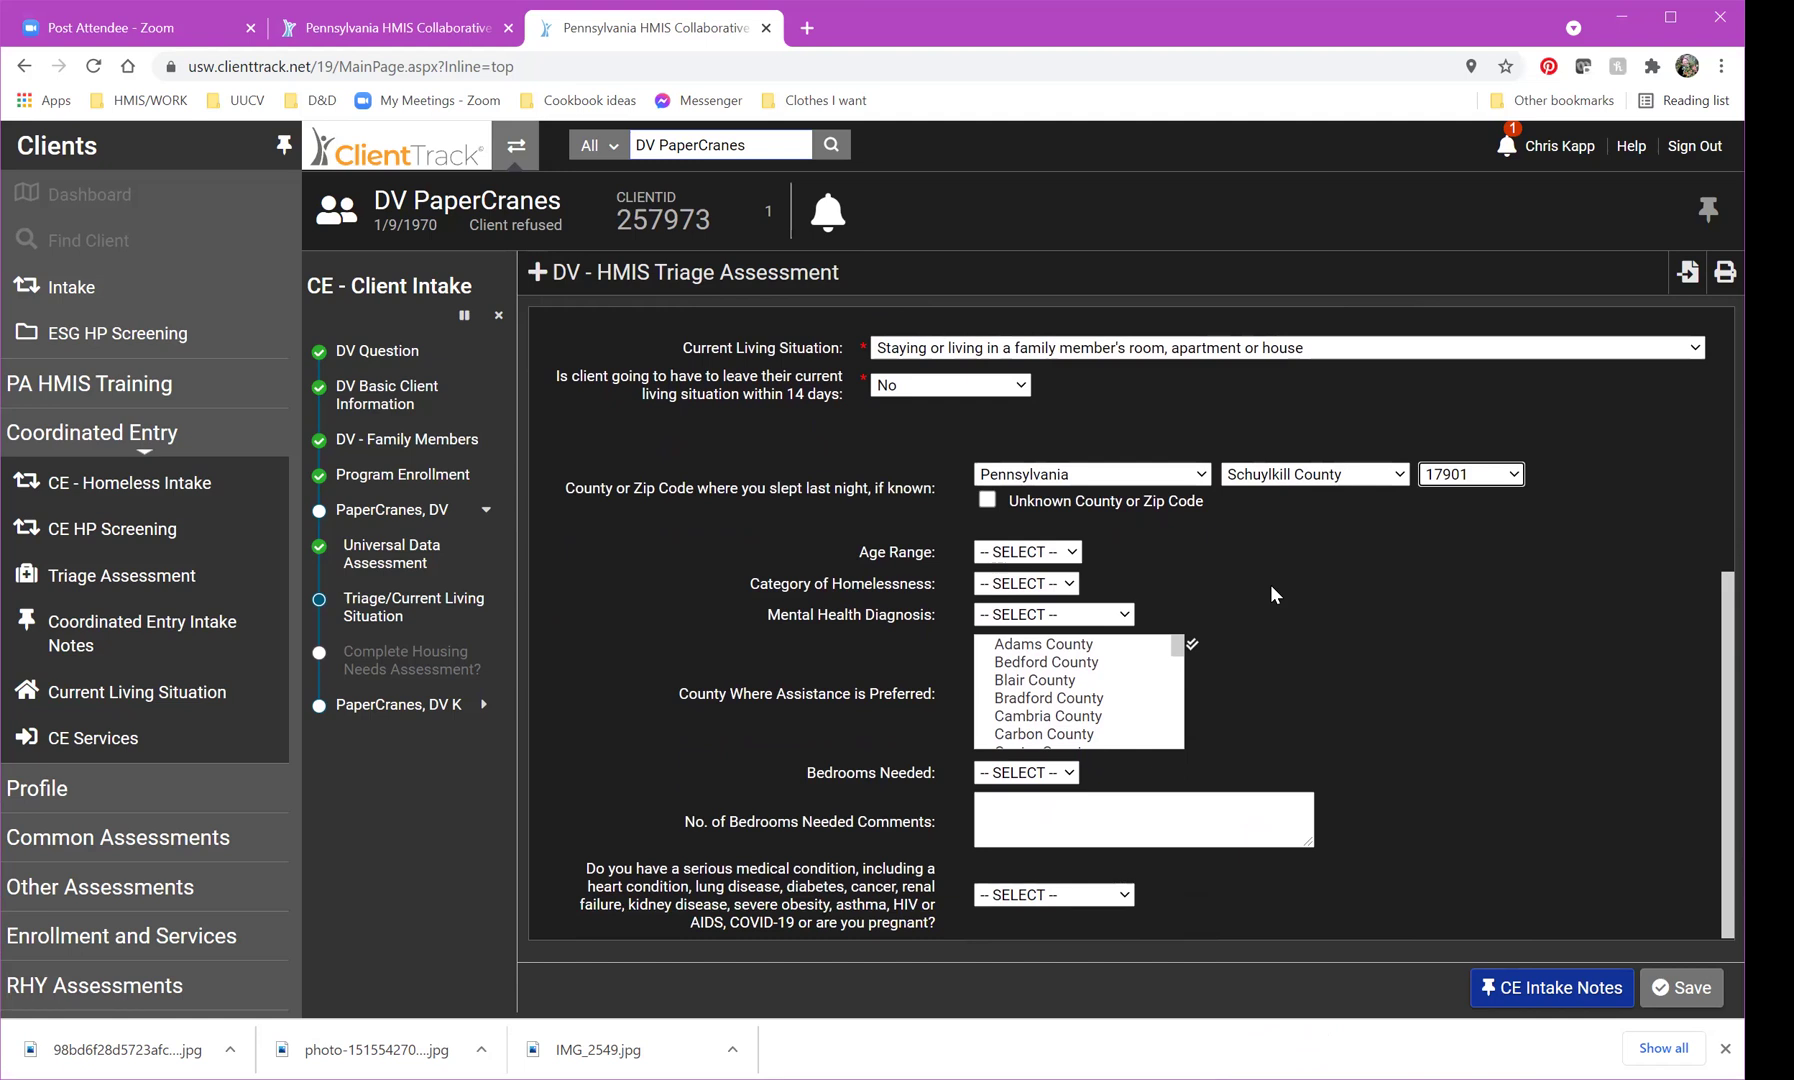
left_click(1000, 556)
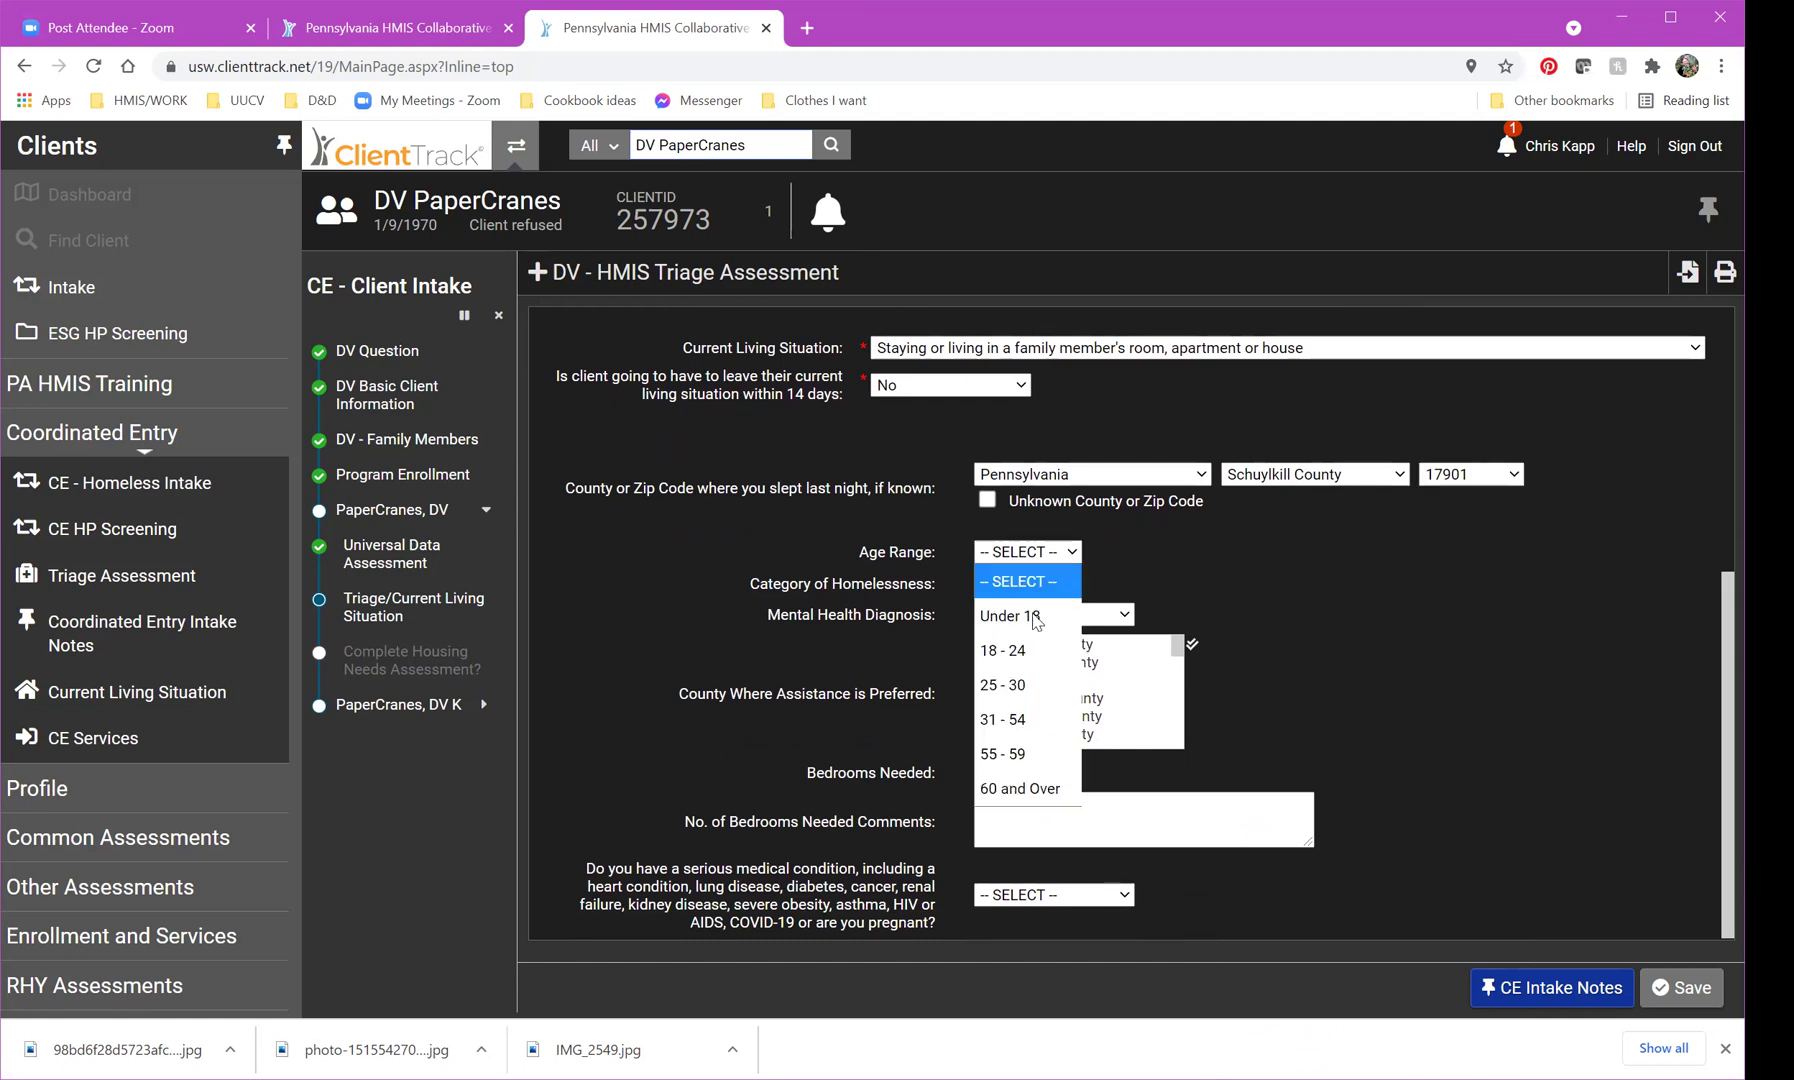
left_click(1054, 690)
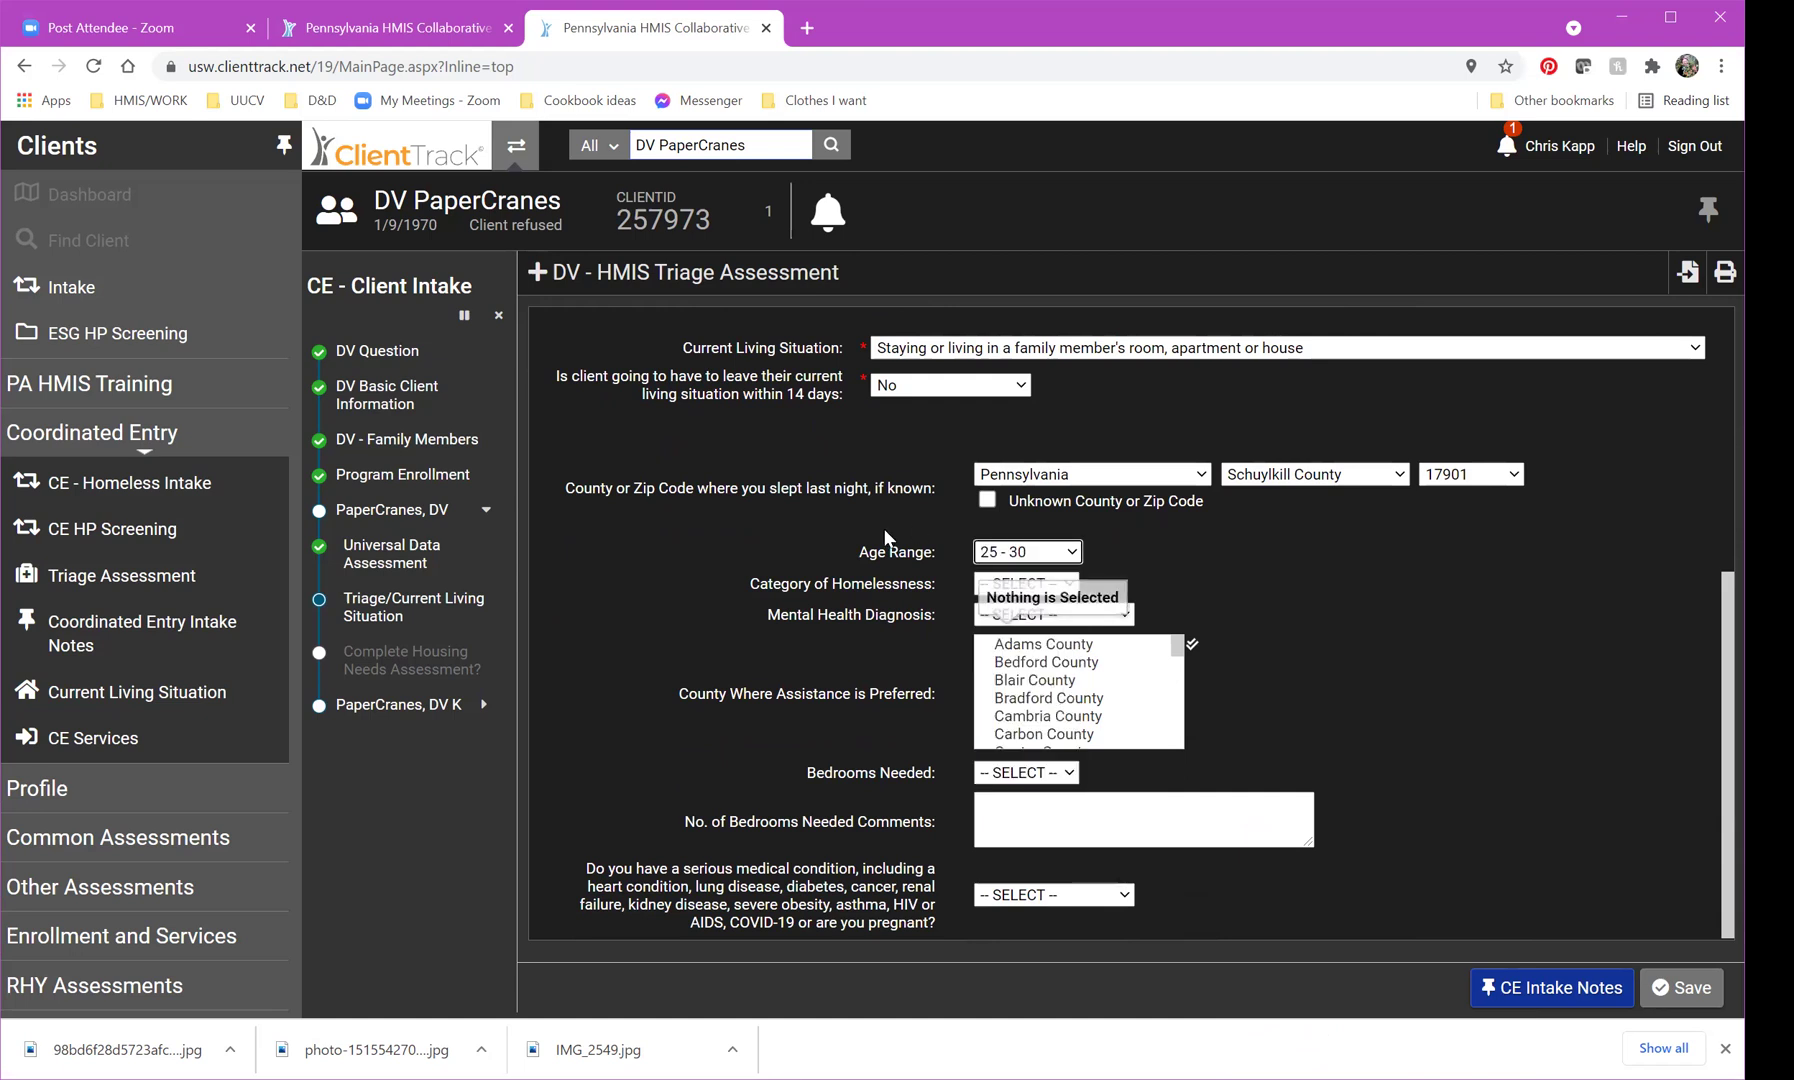
left_click(1089, 622)
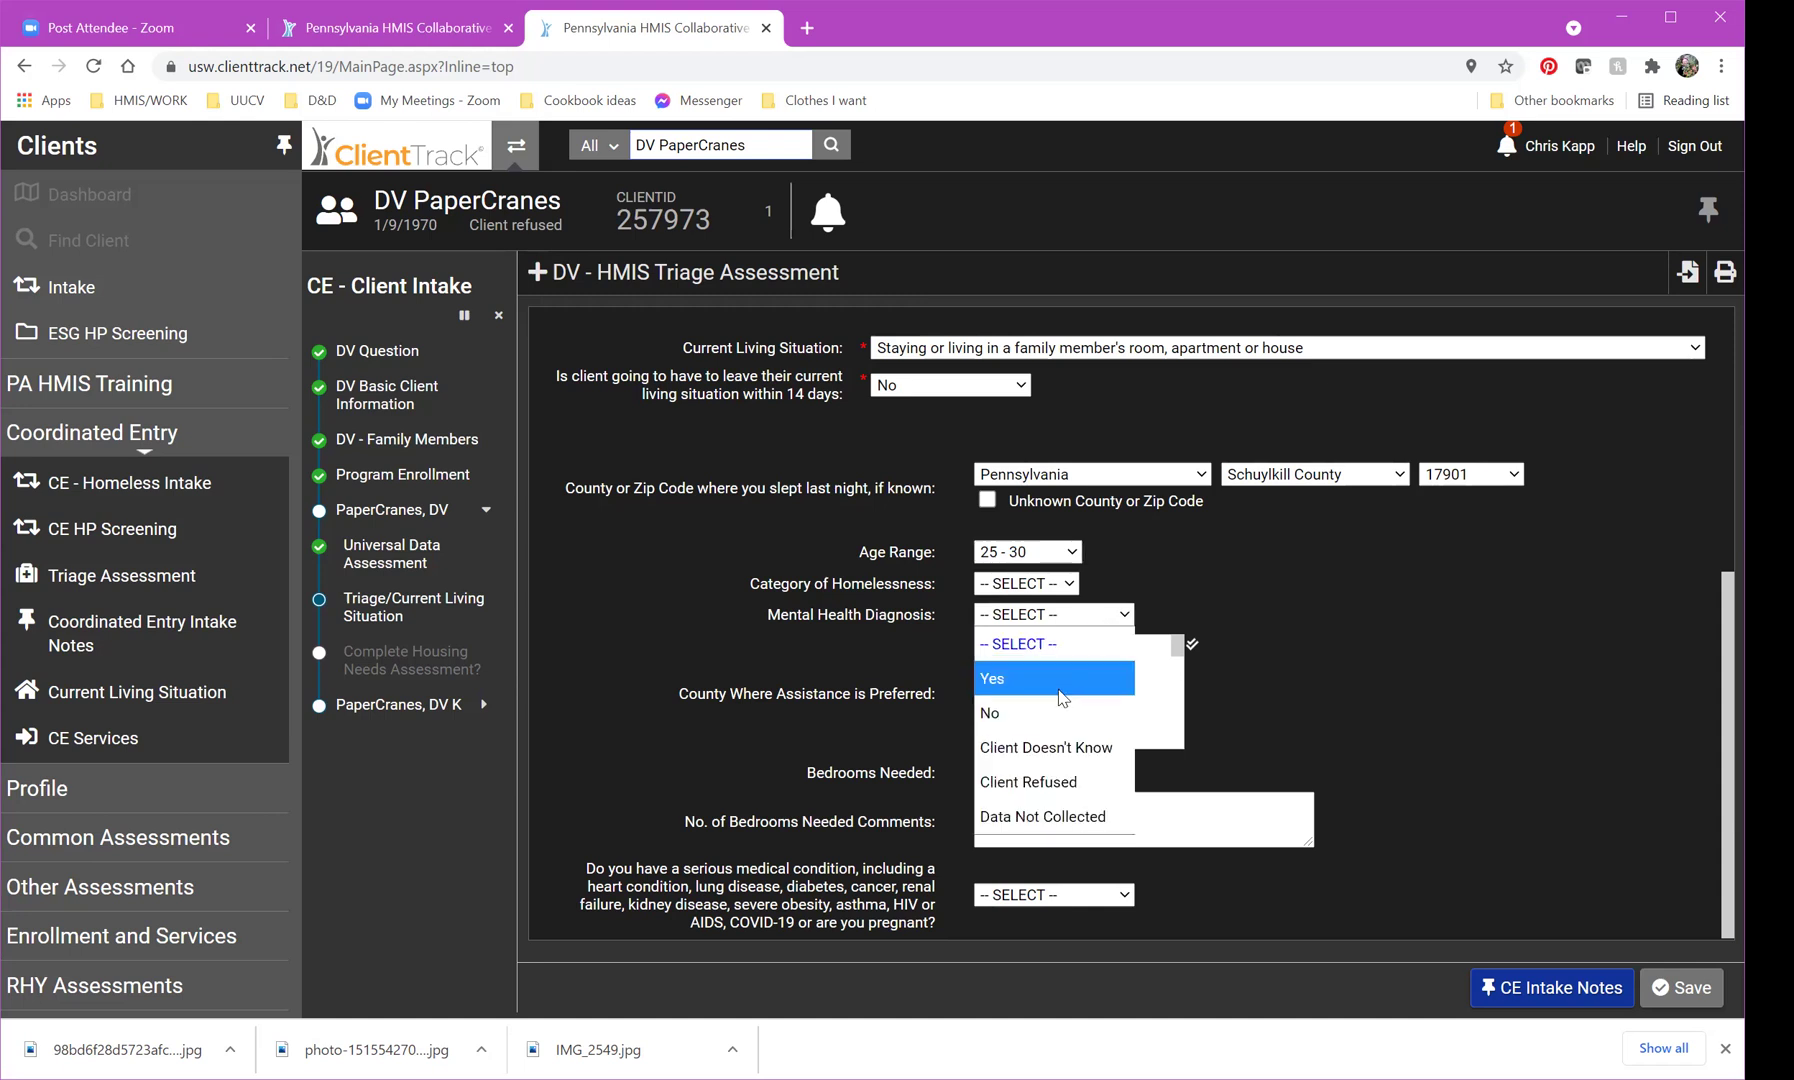
left_click(1059, 716)
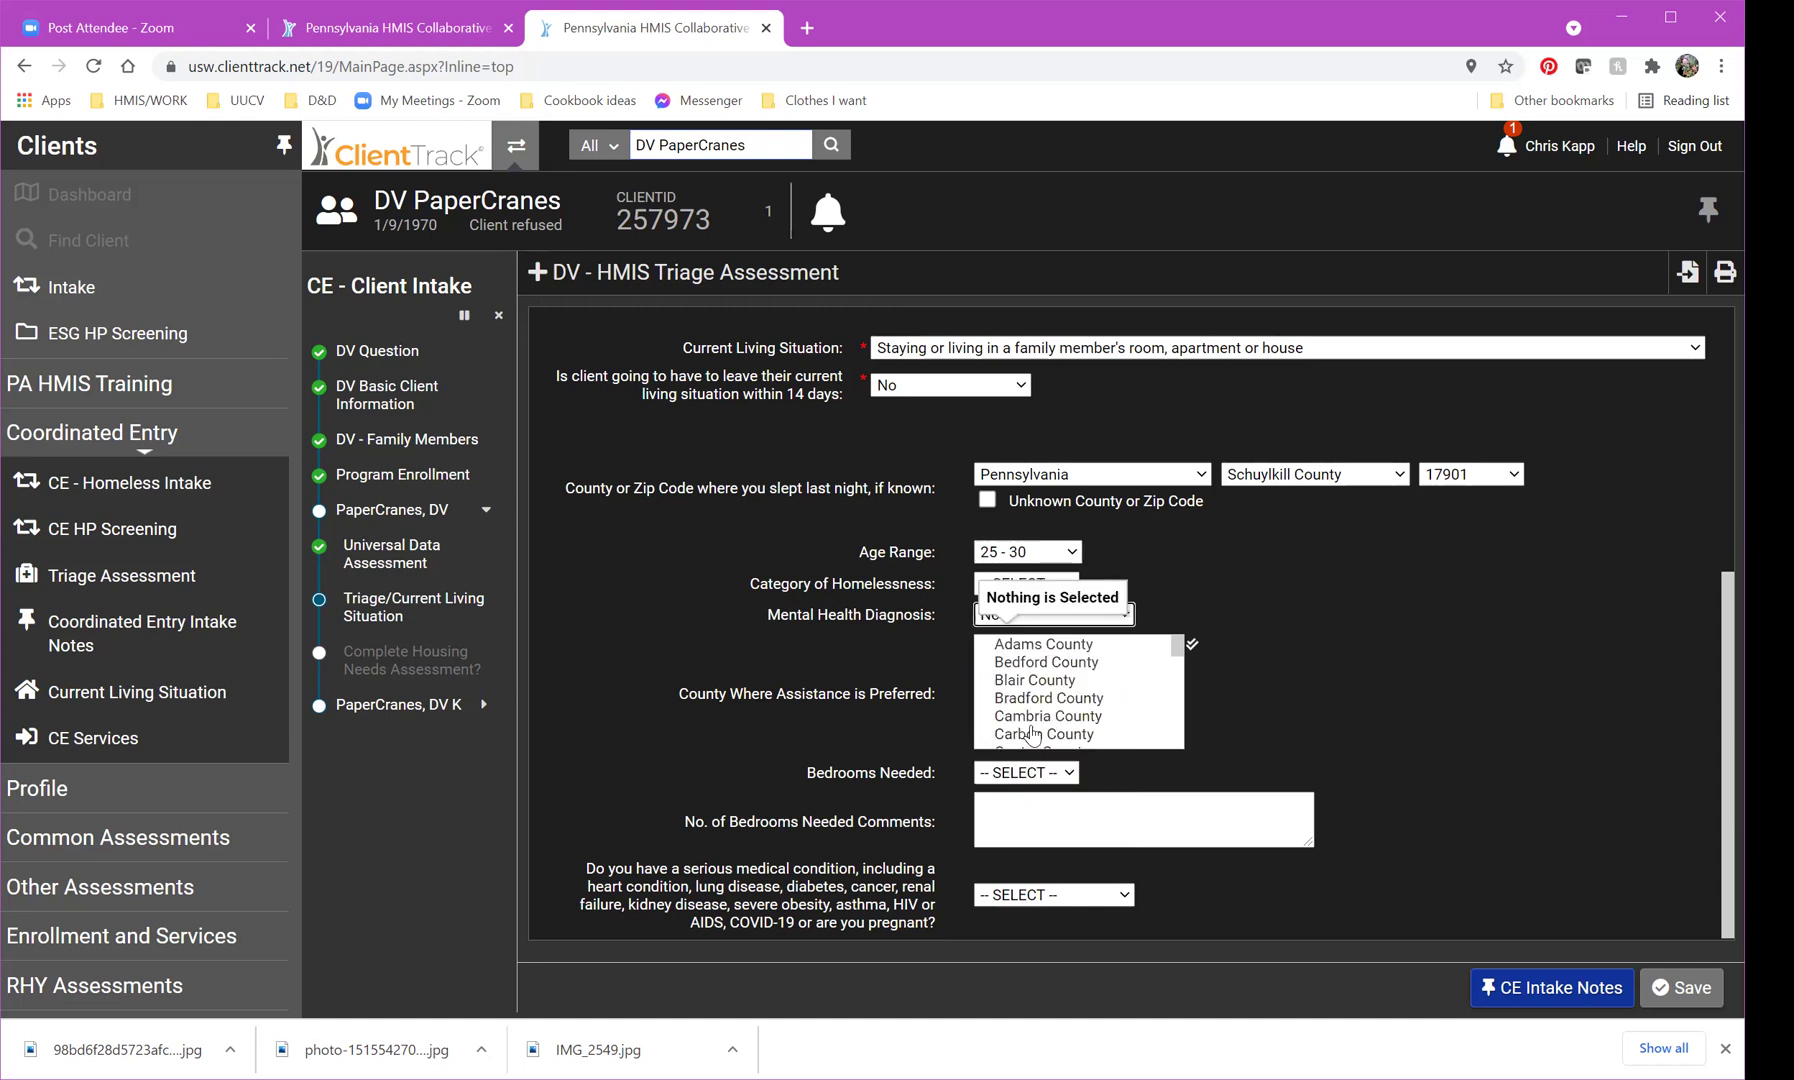
Select Juniata County and Mifflin County as the counties where assistance is preferred.
scroll(1117, 699, "down", 3)
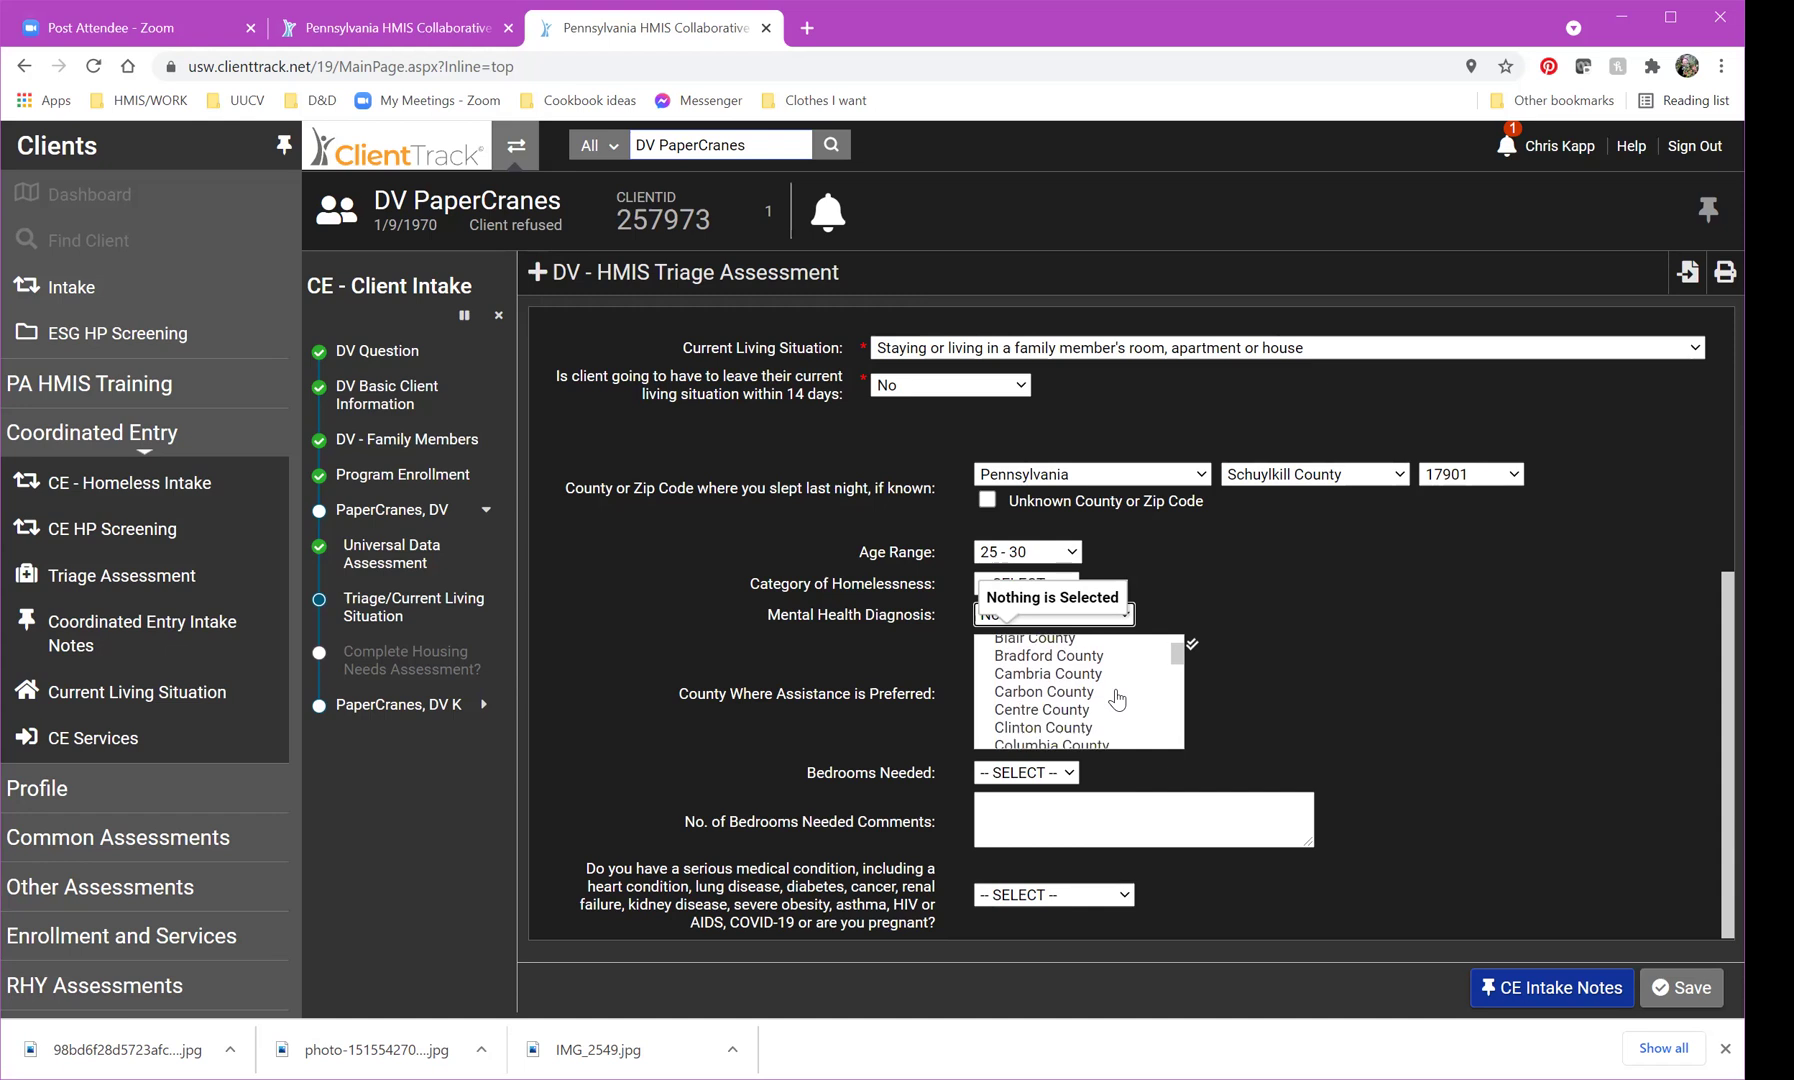
scroll(1117, 699, "down", 5)
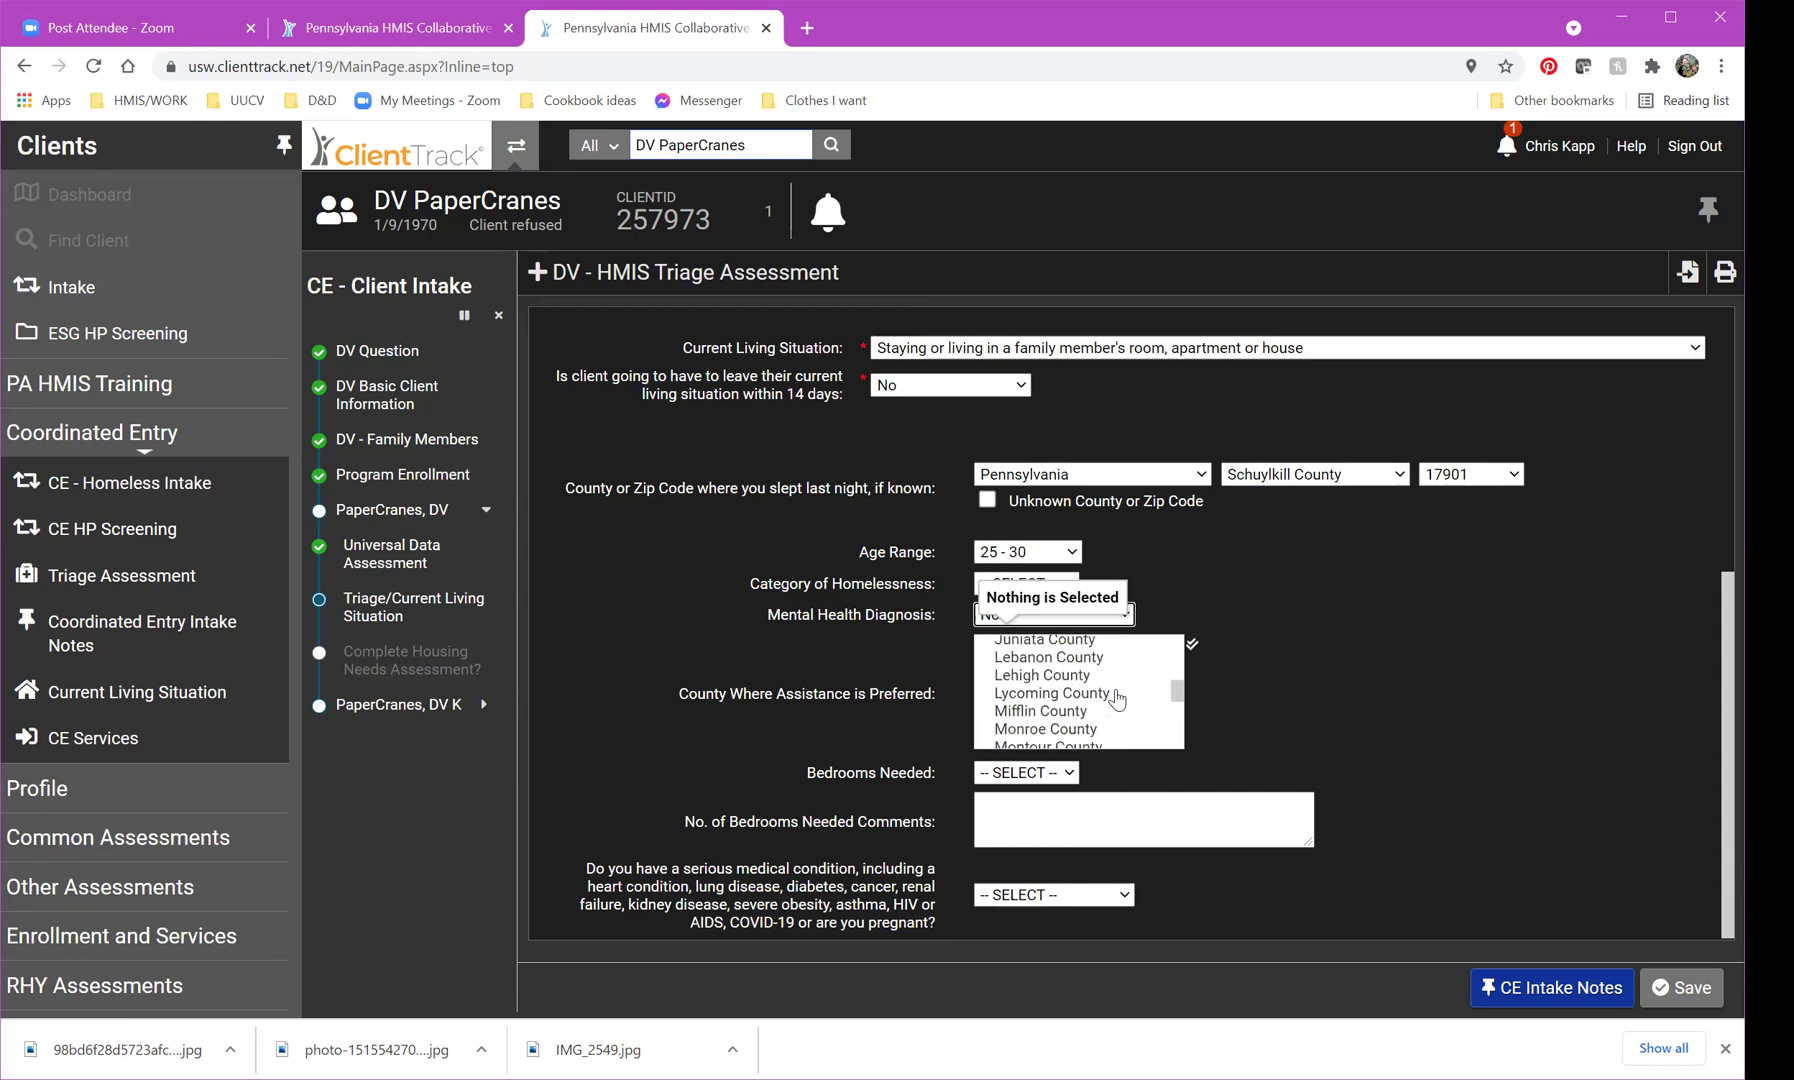
scroll(1117, 699, "down", 3)
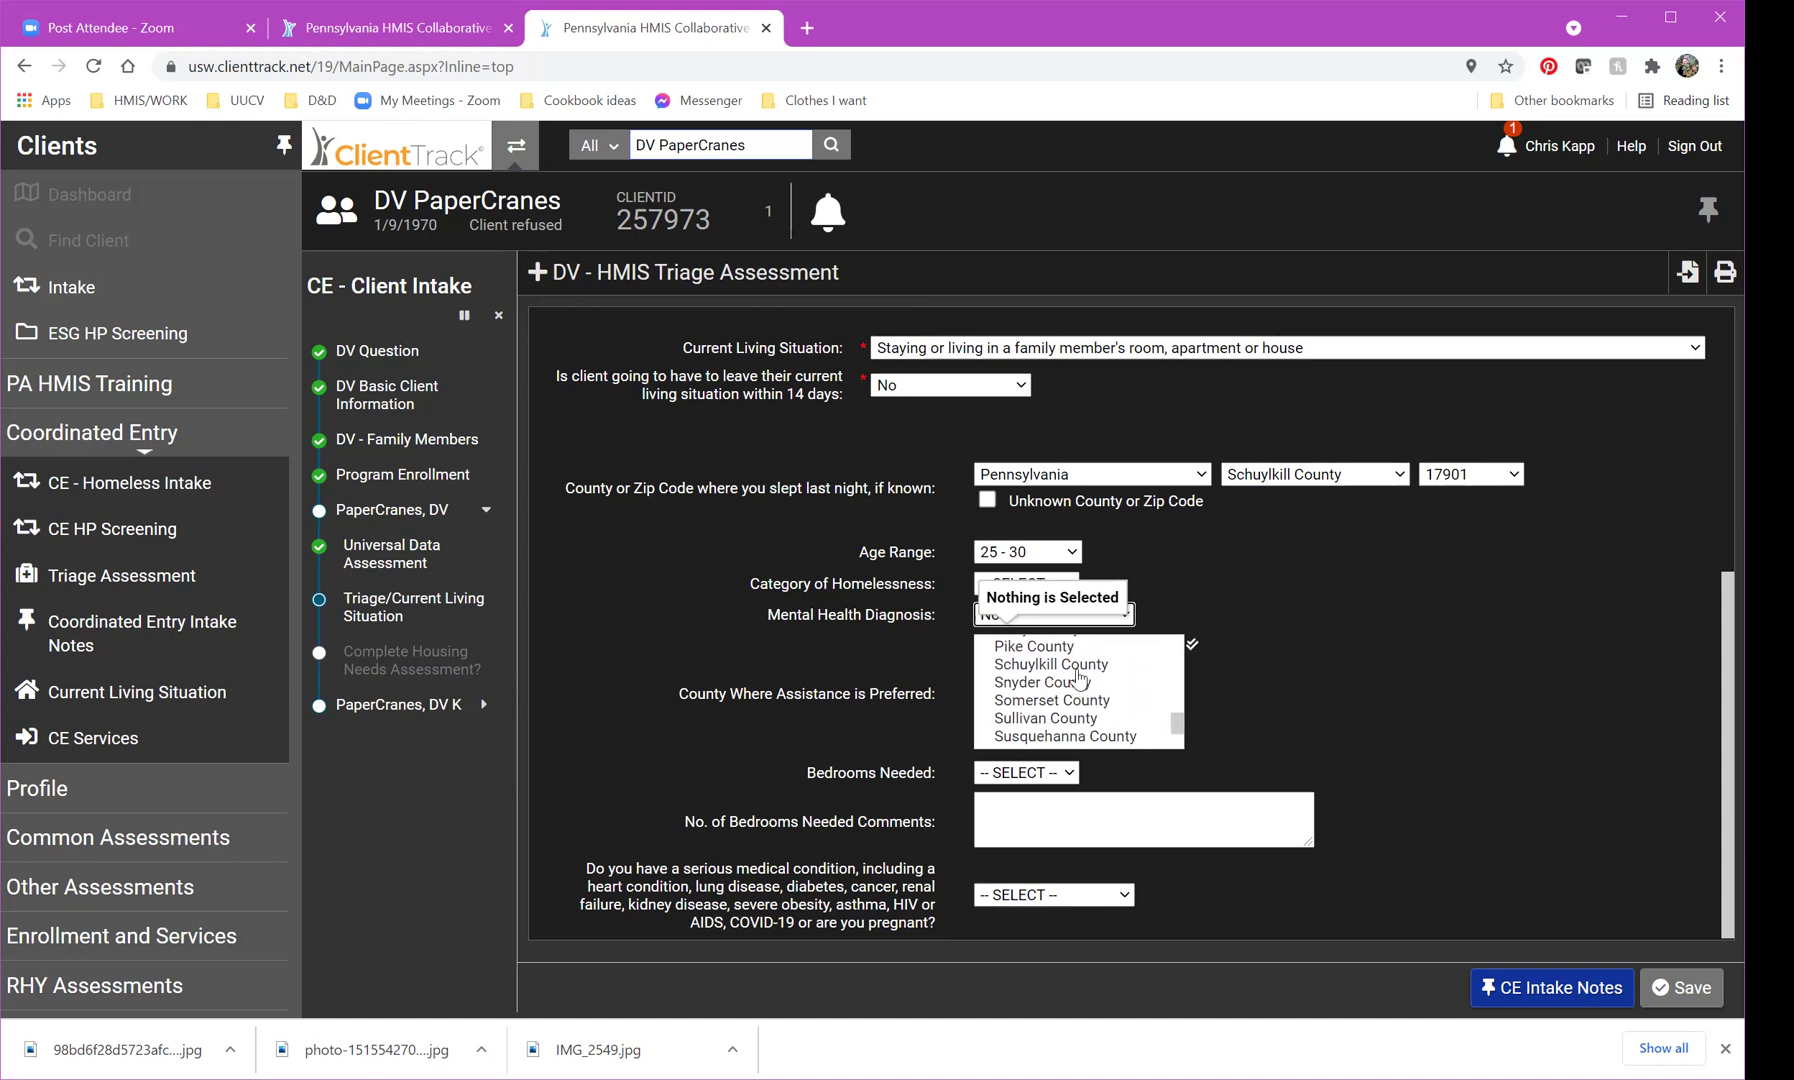
scroll(1078, 679, "up", 3)
scroll(1078, 679, "up", 2)
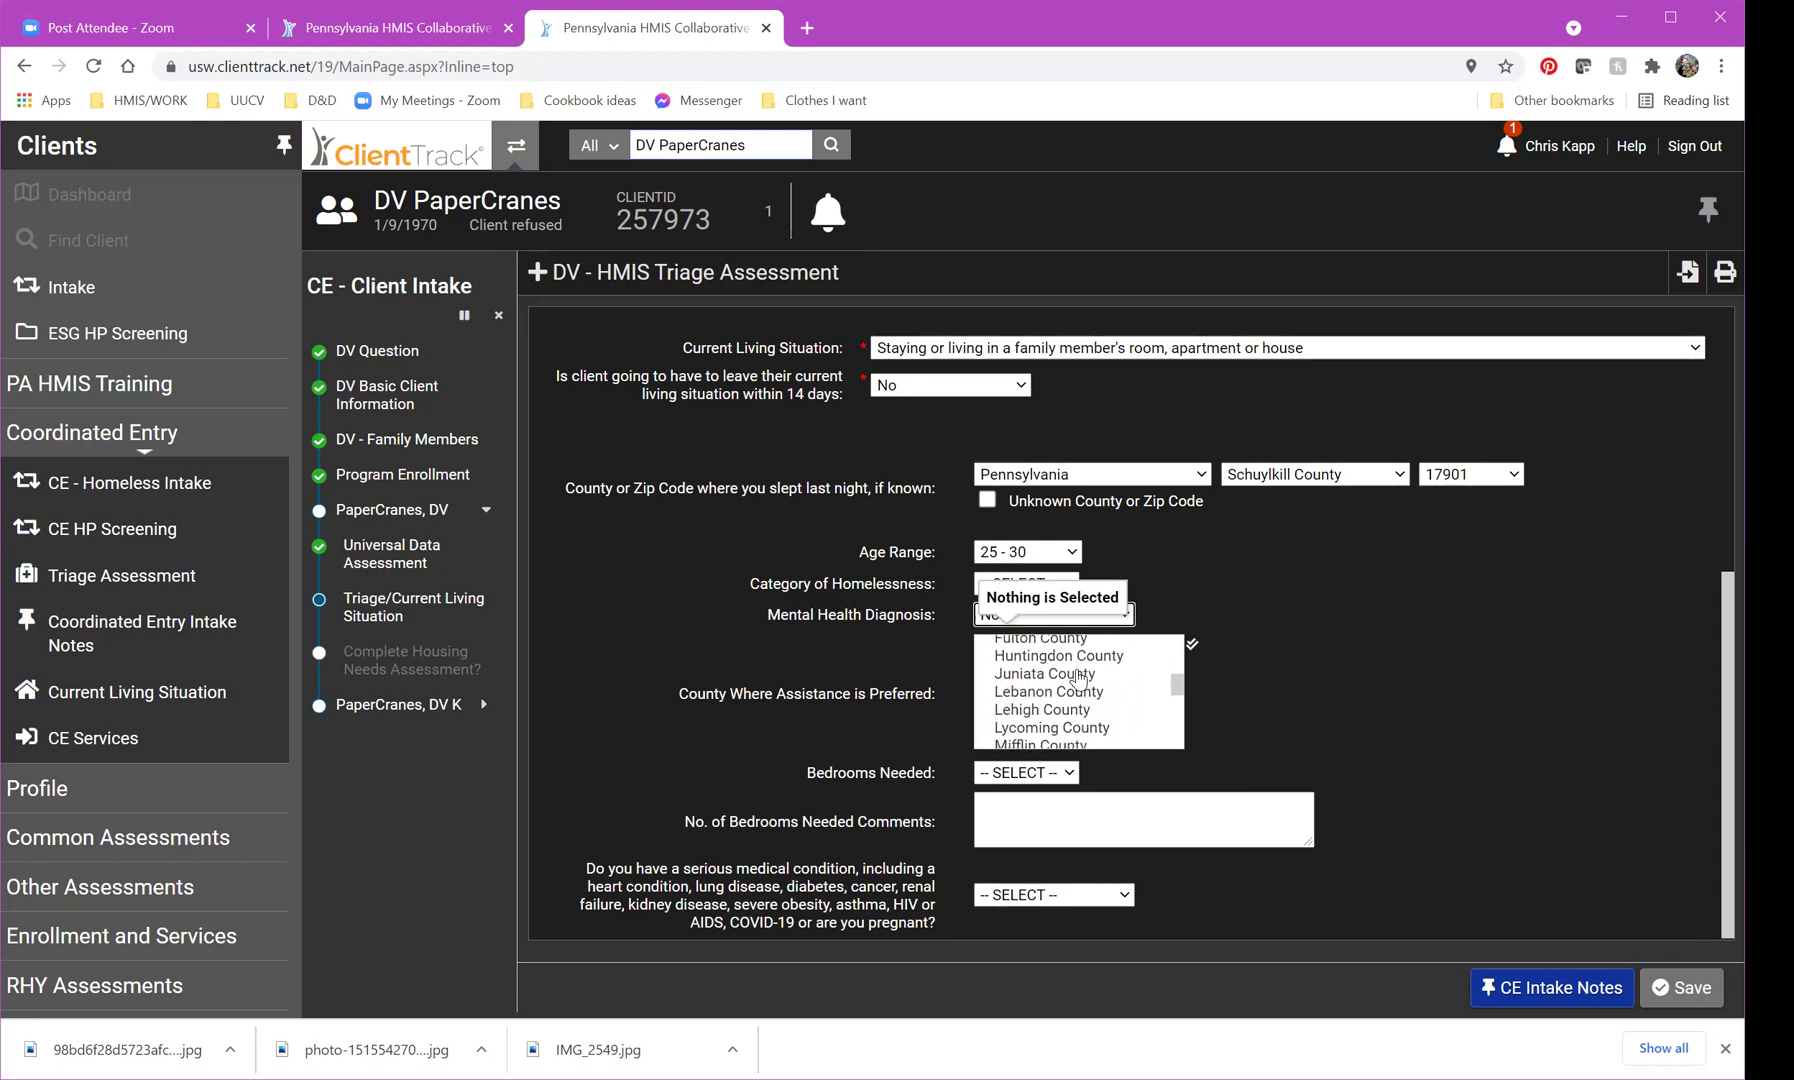
left_click(1078, 675)
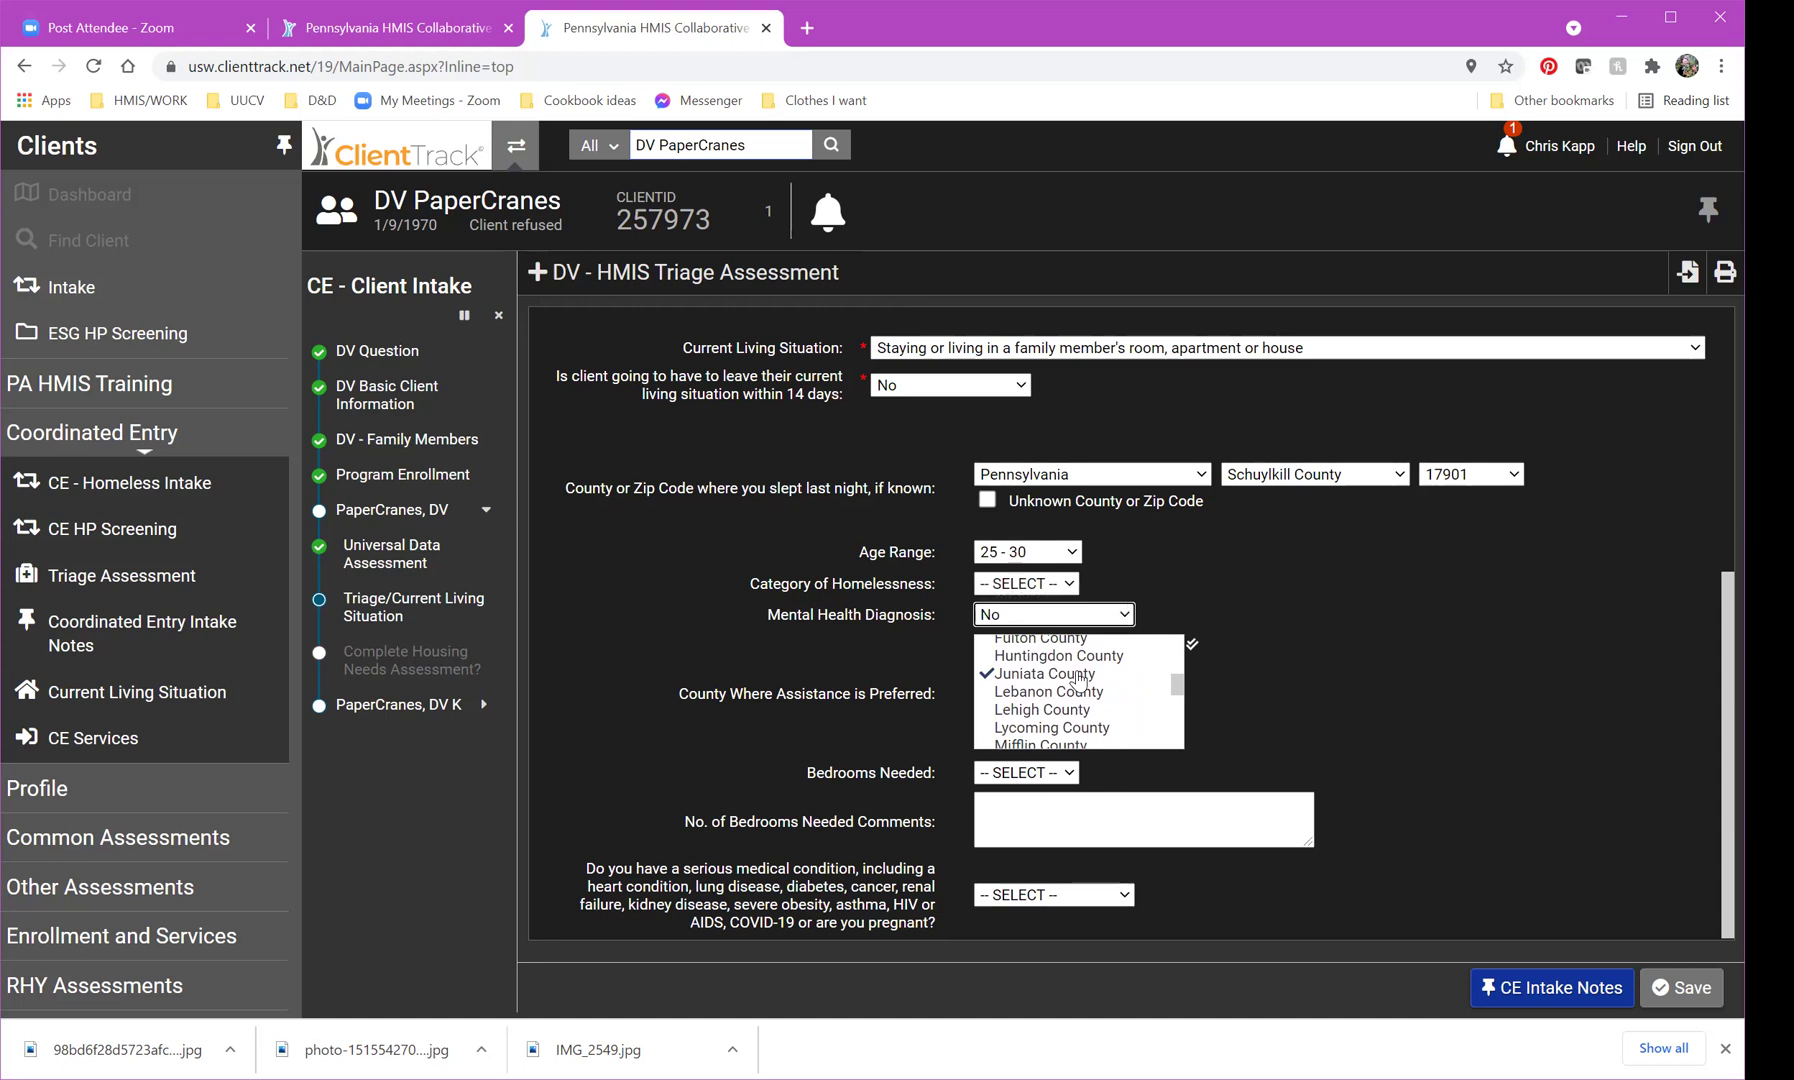
scroll(1078, 679, "down", 1)
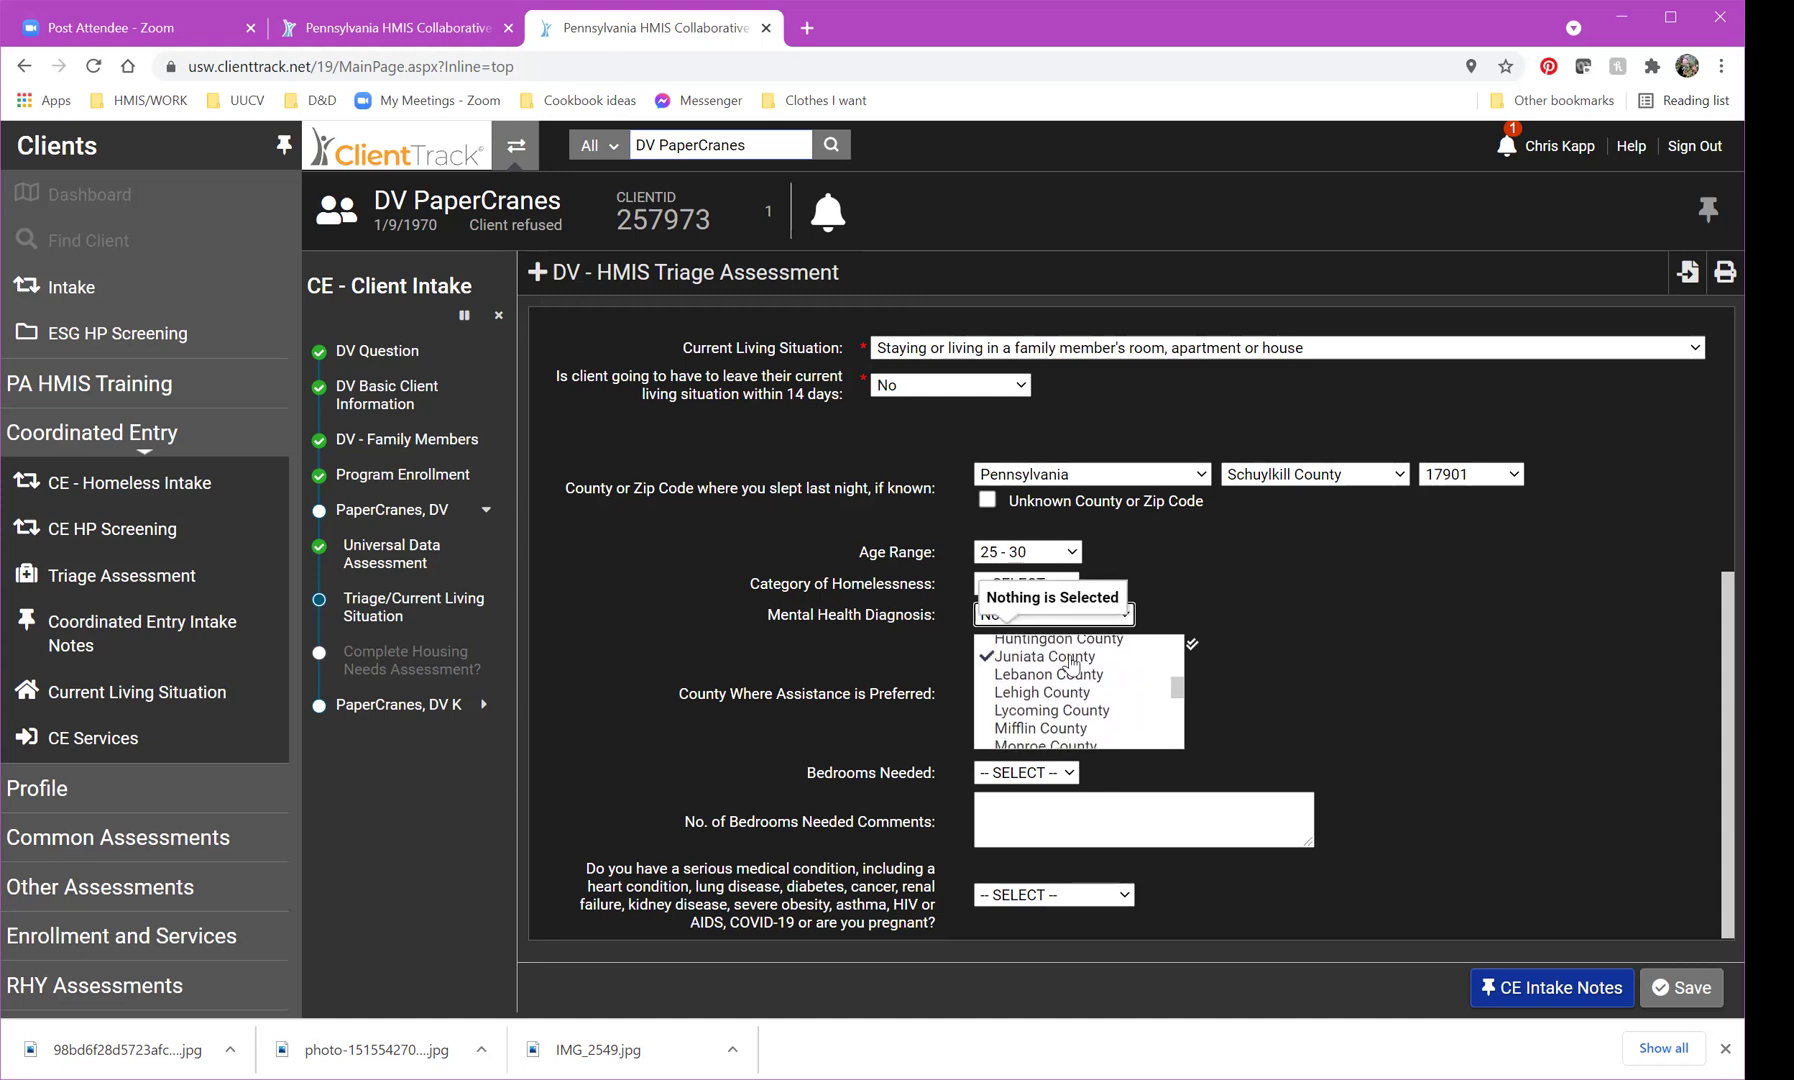
left_click(1052, 729)
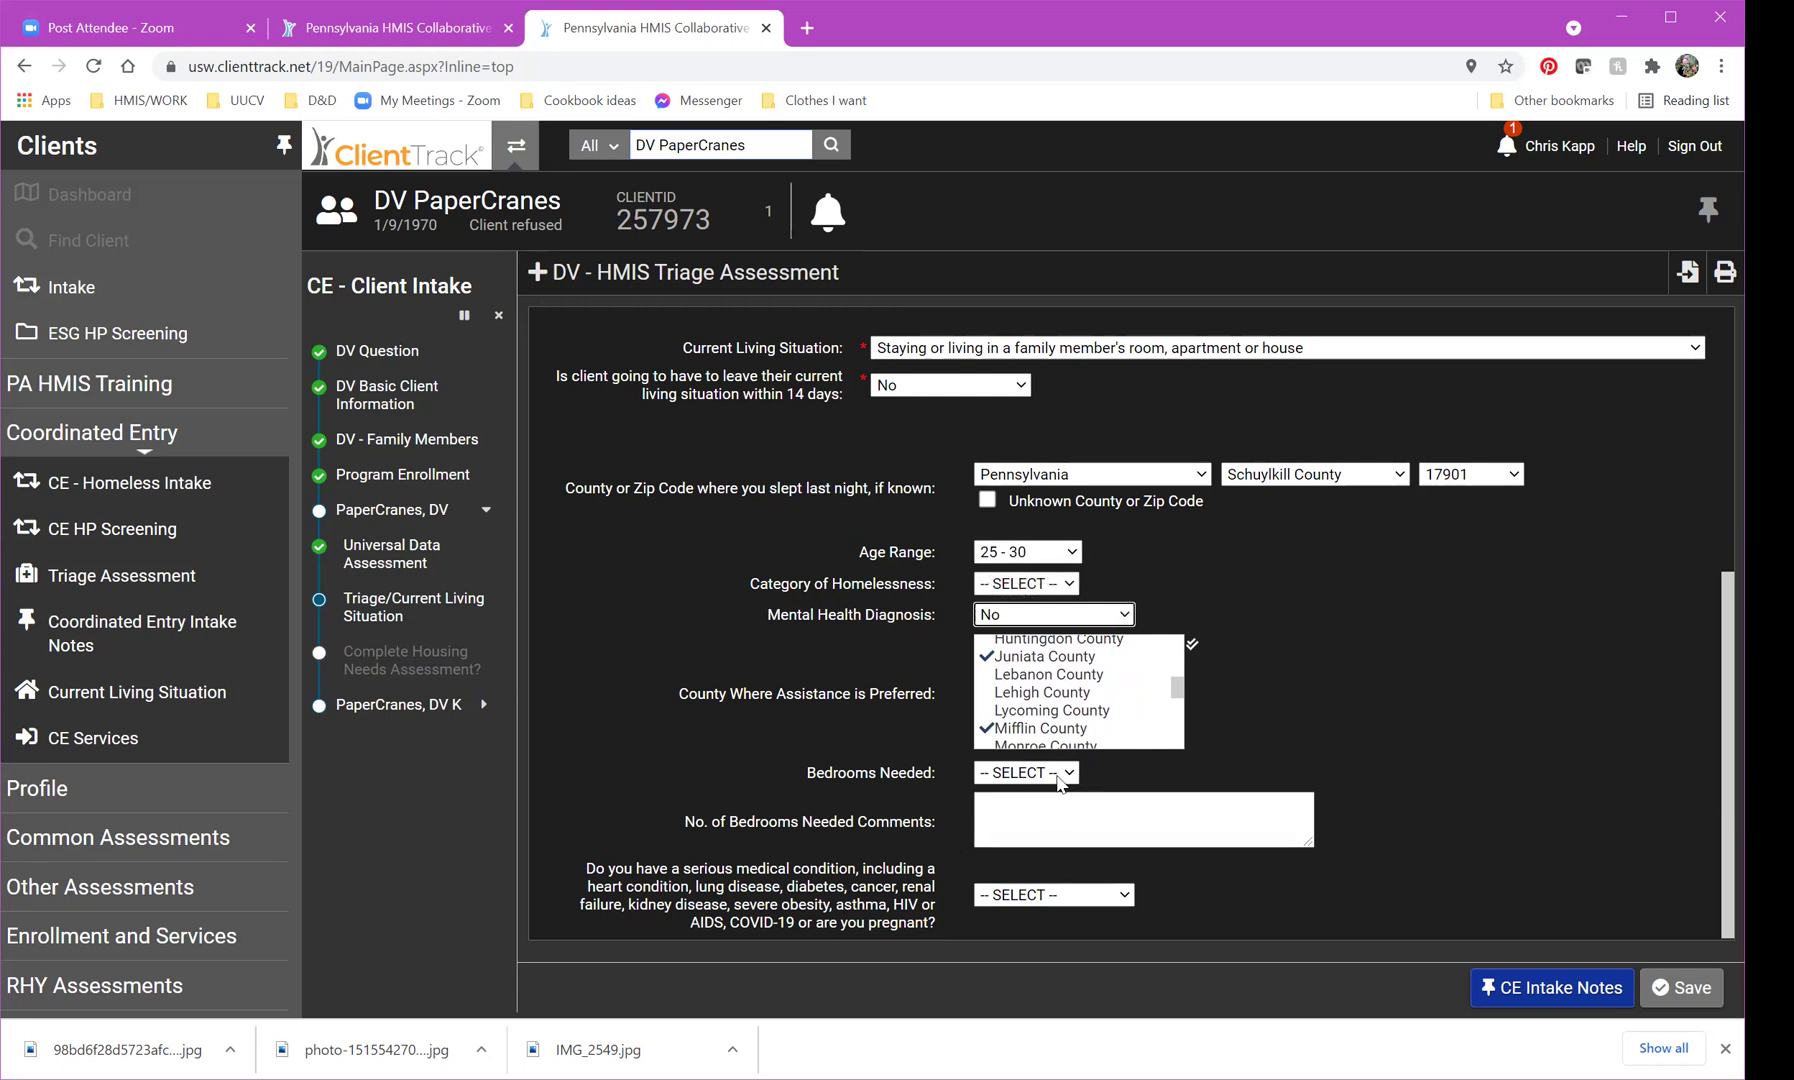
Set bedrooms needed to 3 and the serious medical condition question to No, and save the triage assessment.
left_click(1048, 775)
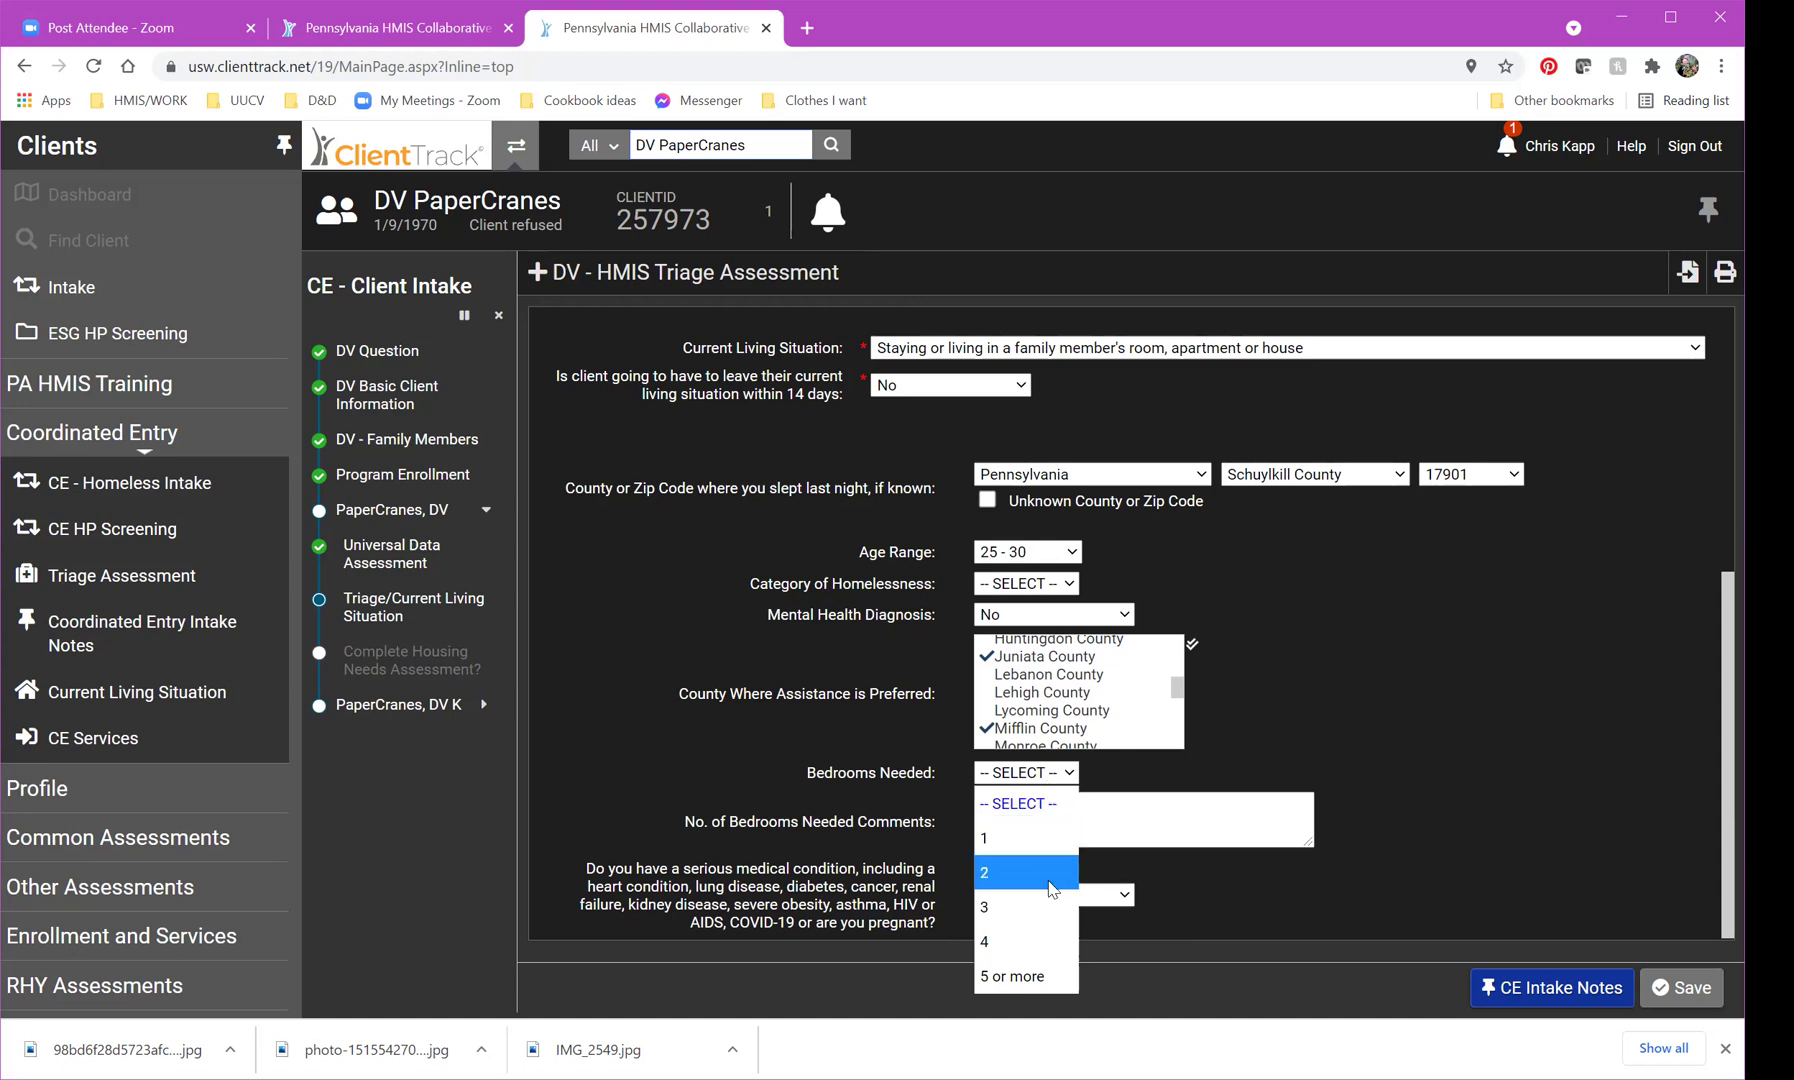
left_click(1036, 910)
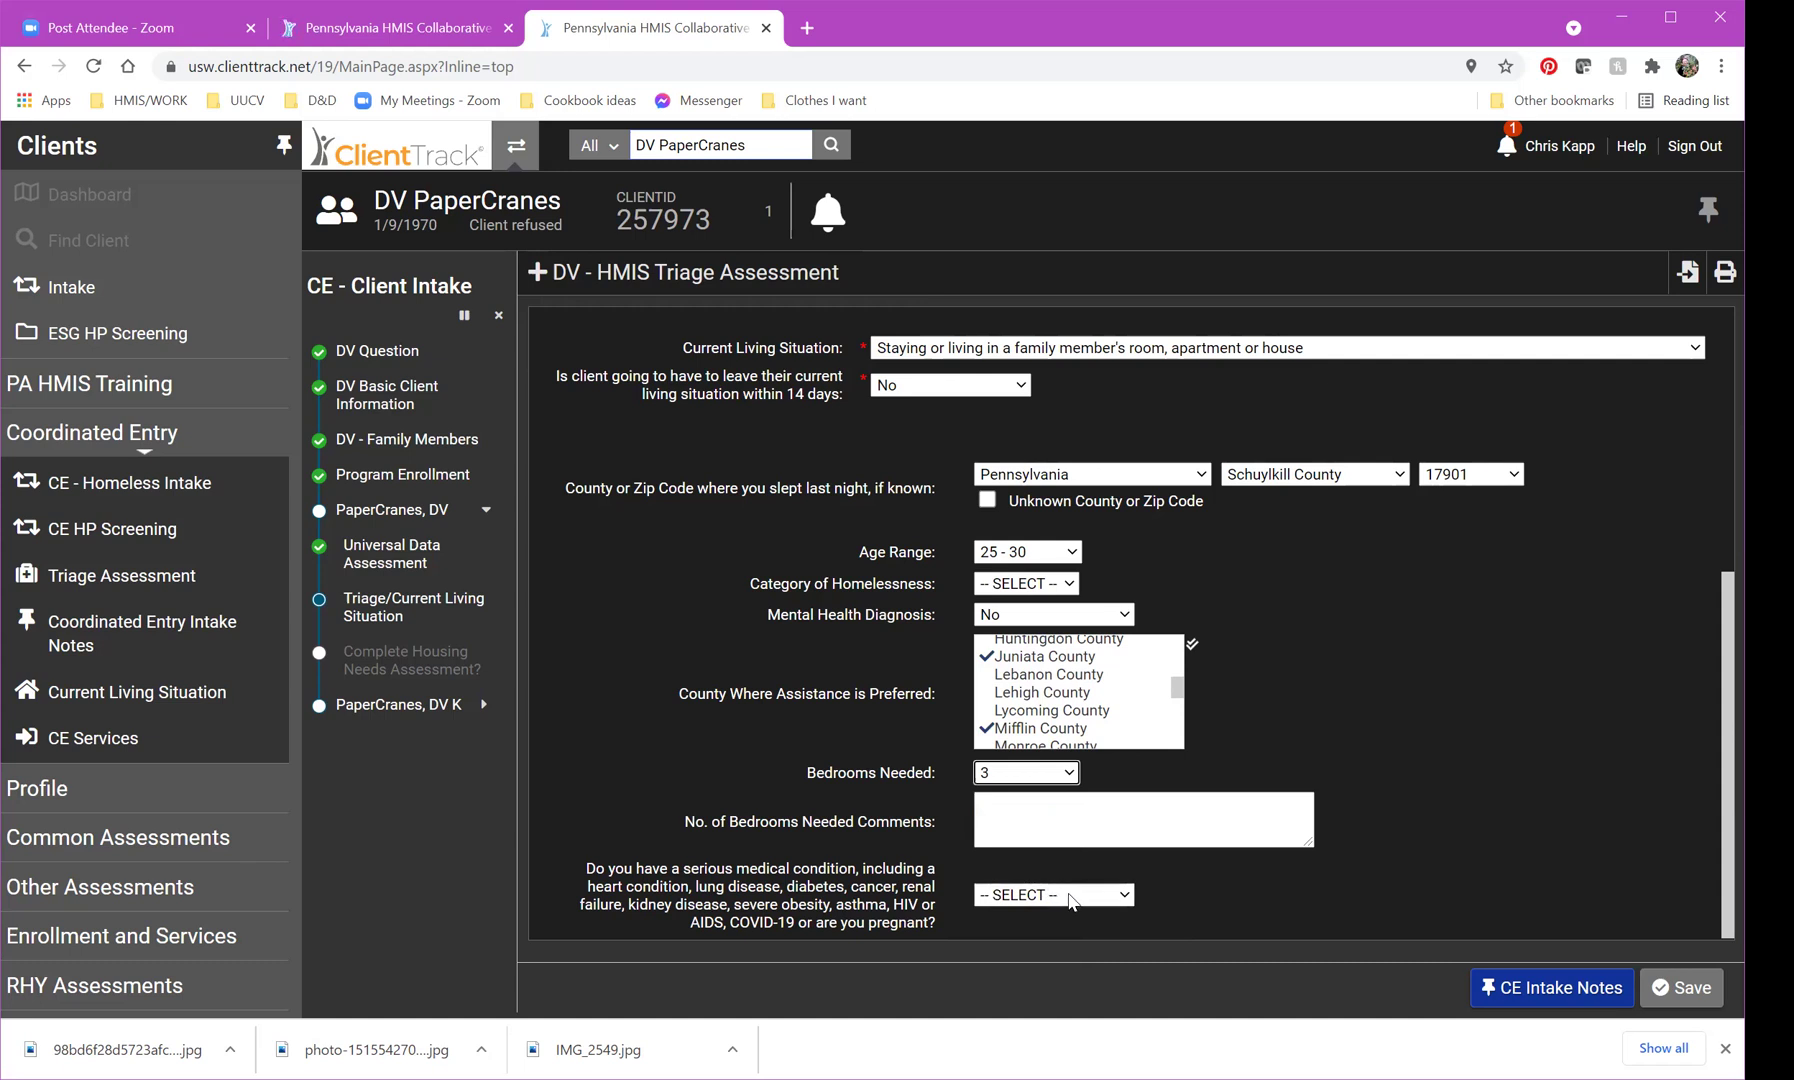
left_click(1070, 895)
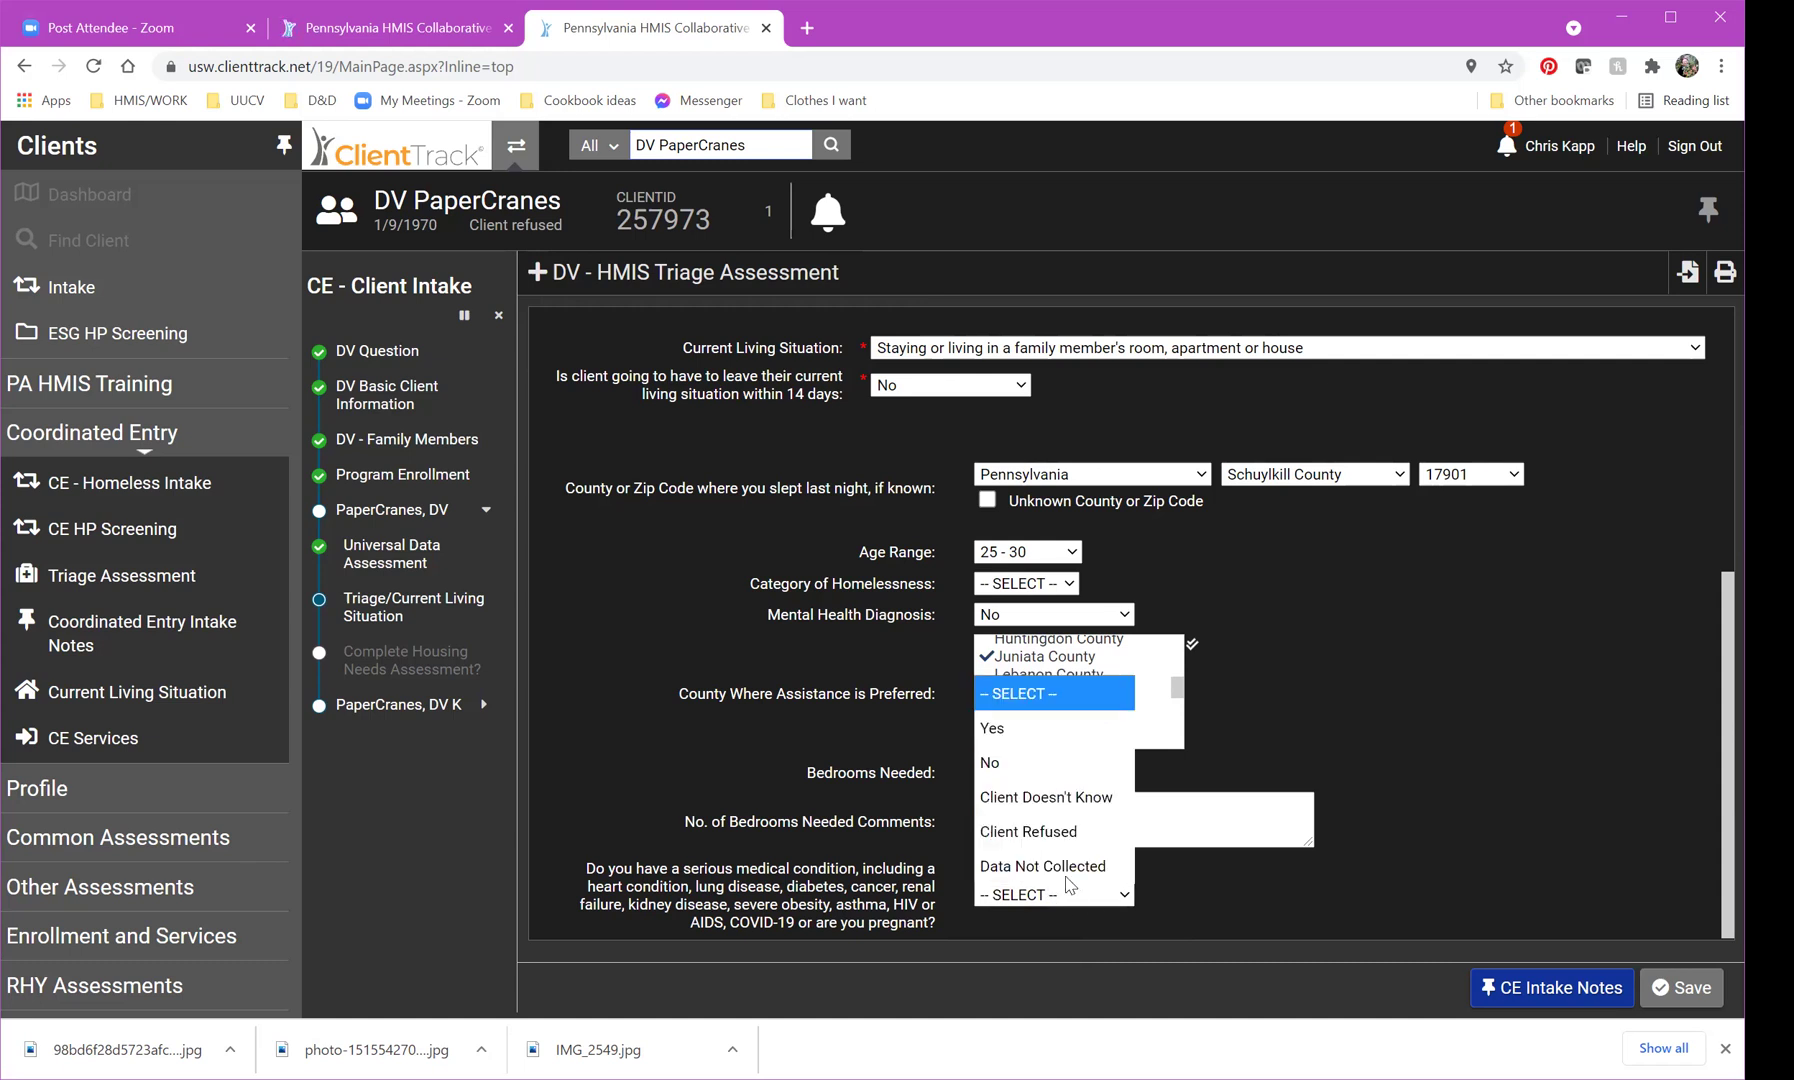
left_click(1019, 771)
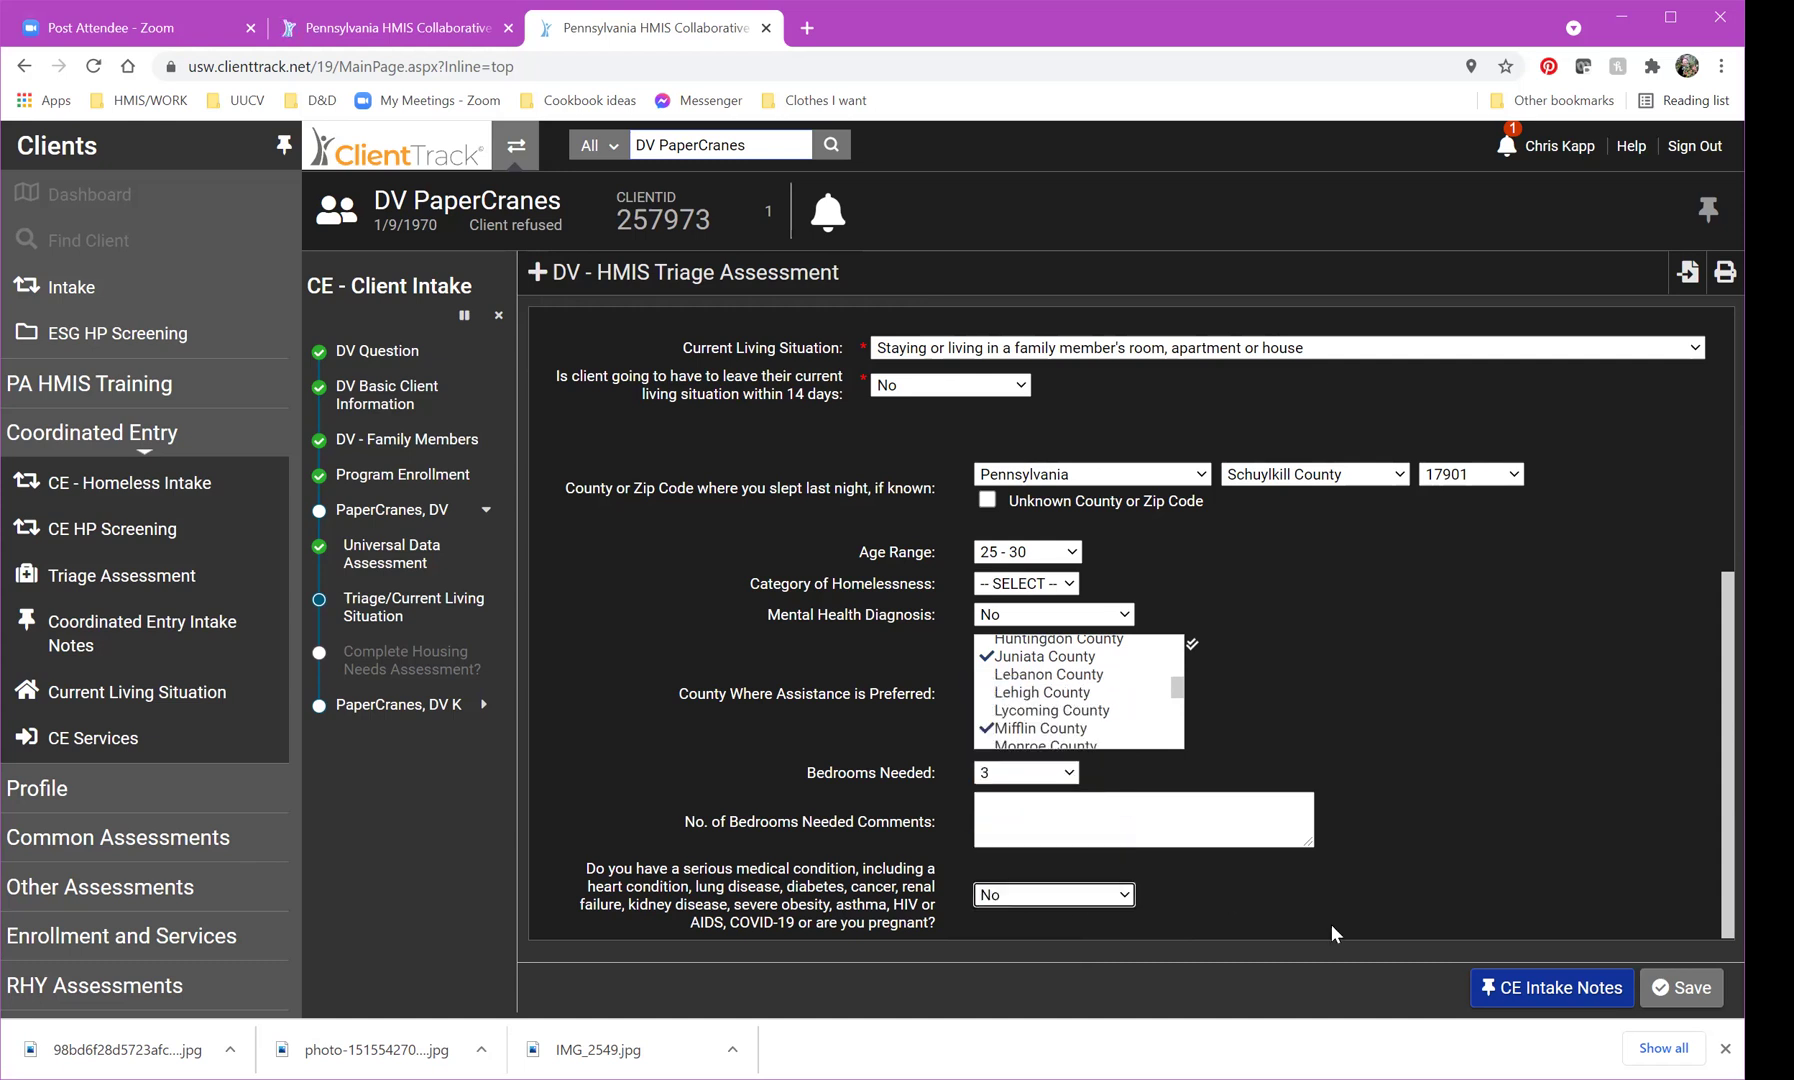
left_click(1673, 988)
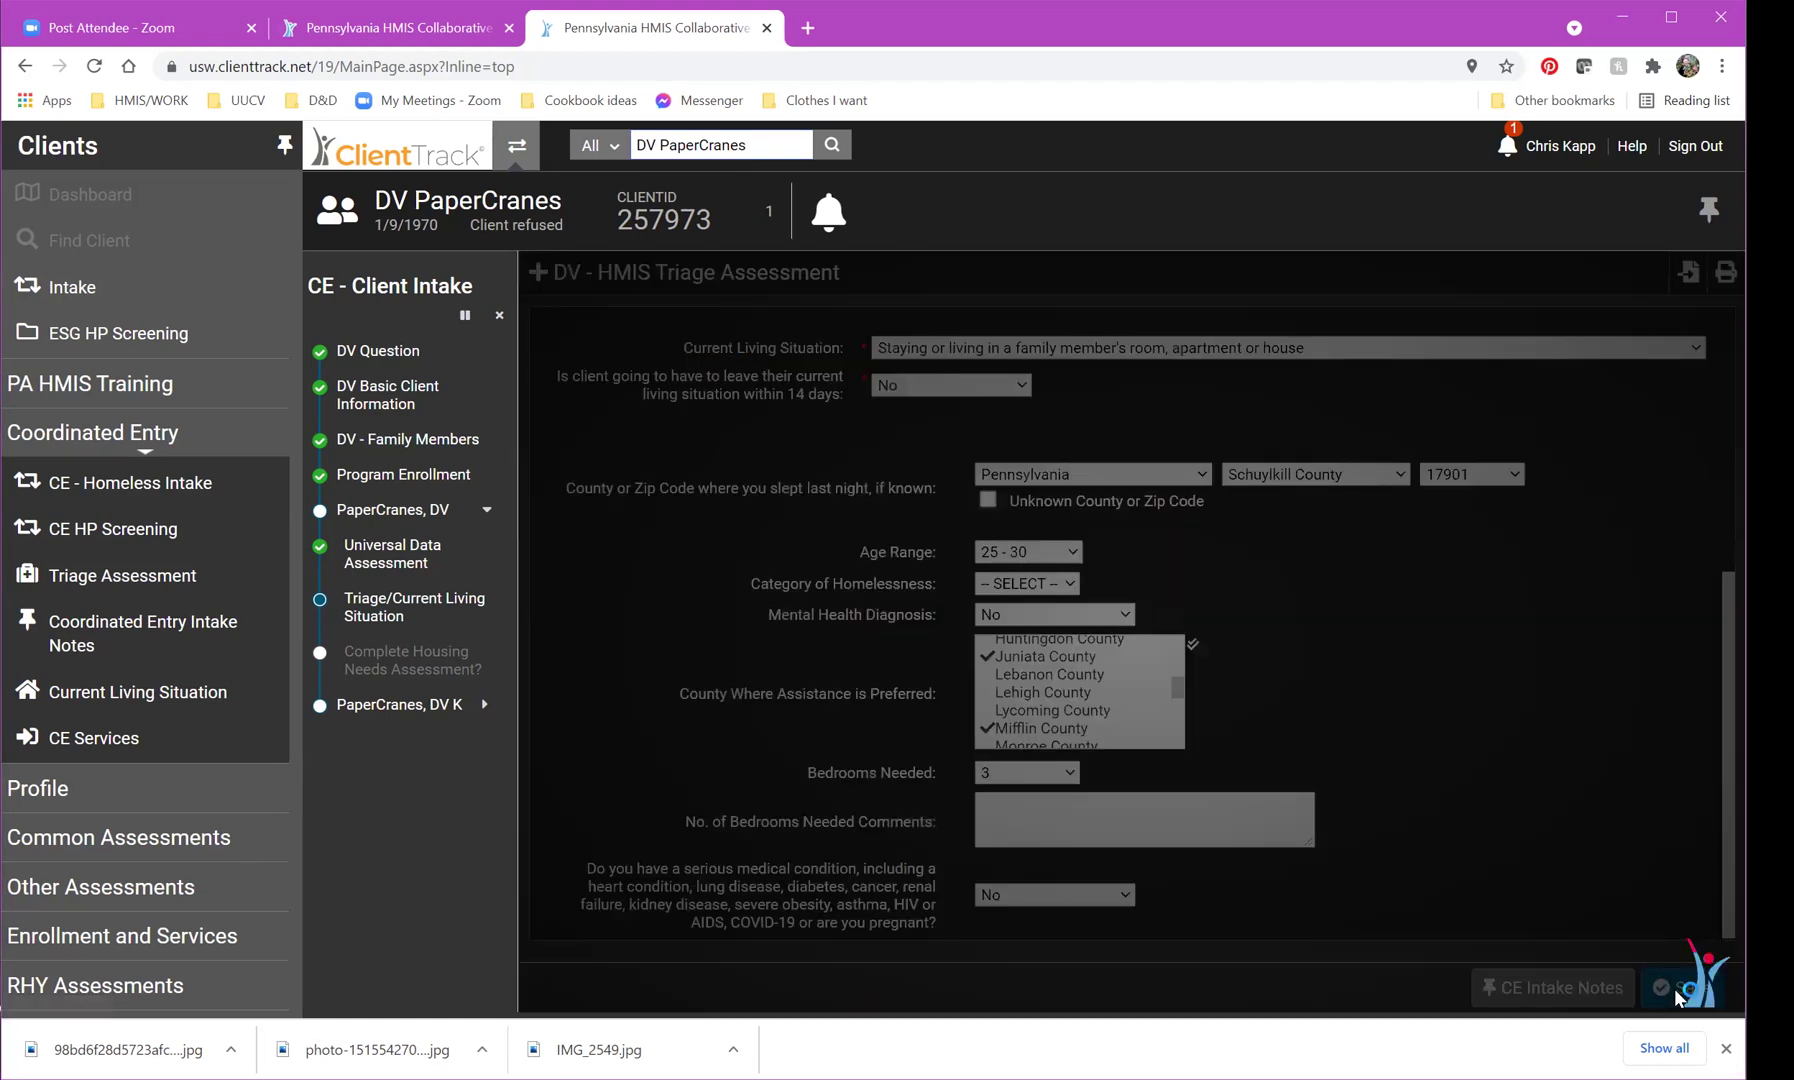